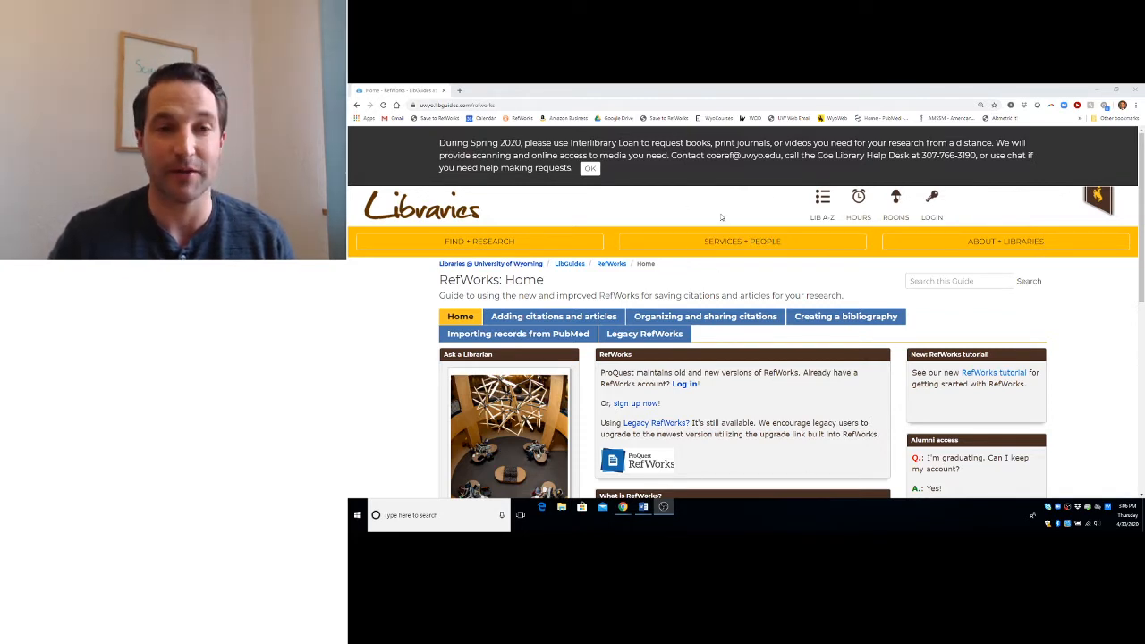
- Open the RefWorks tutorial from the library guide and begin it to view the Get Started slide
{"action": "left_click", "coordinate": [993, 374]}
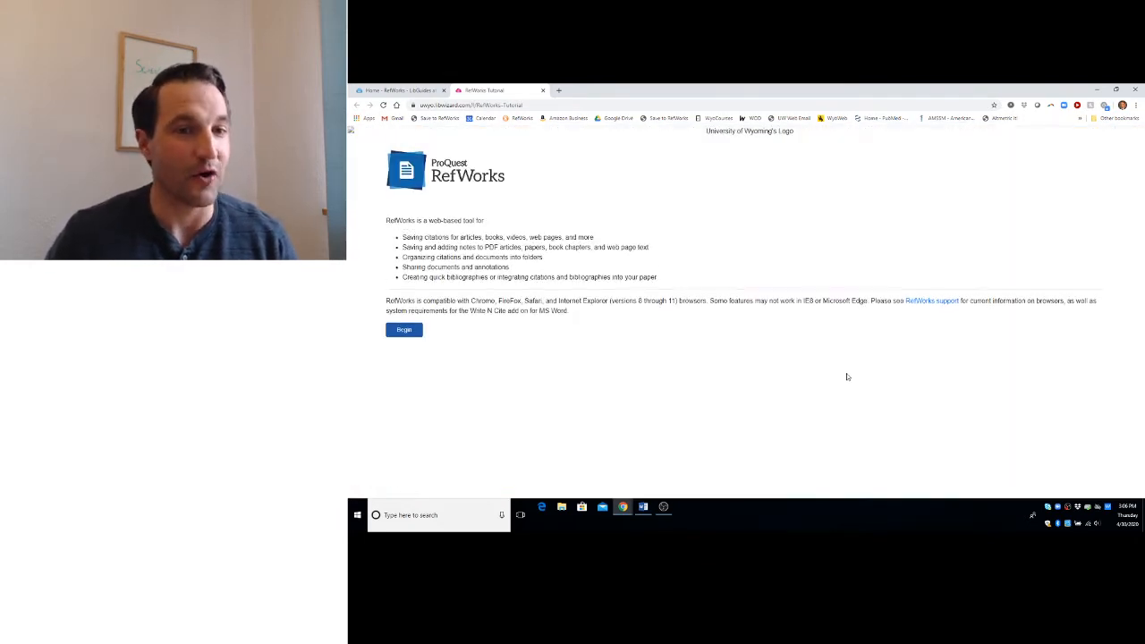
{"action": "left_click", "coordinate": [407, 330]}
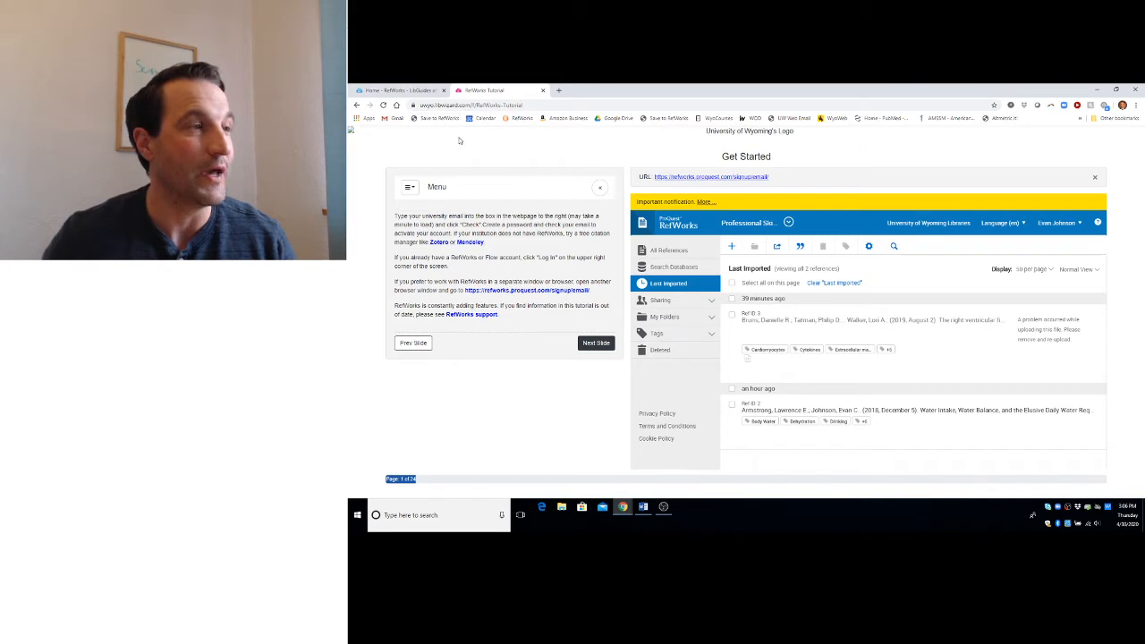
{"action": "left_click", "coordinate": [1097, 89]}
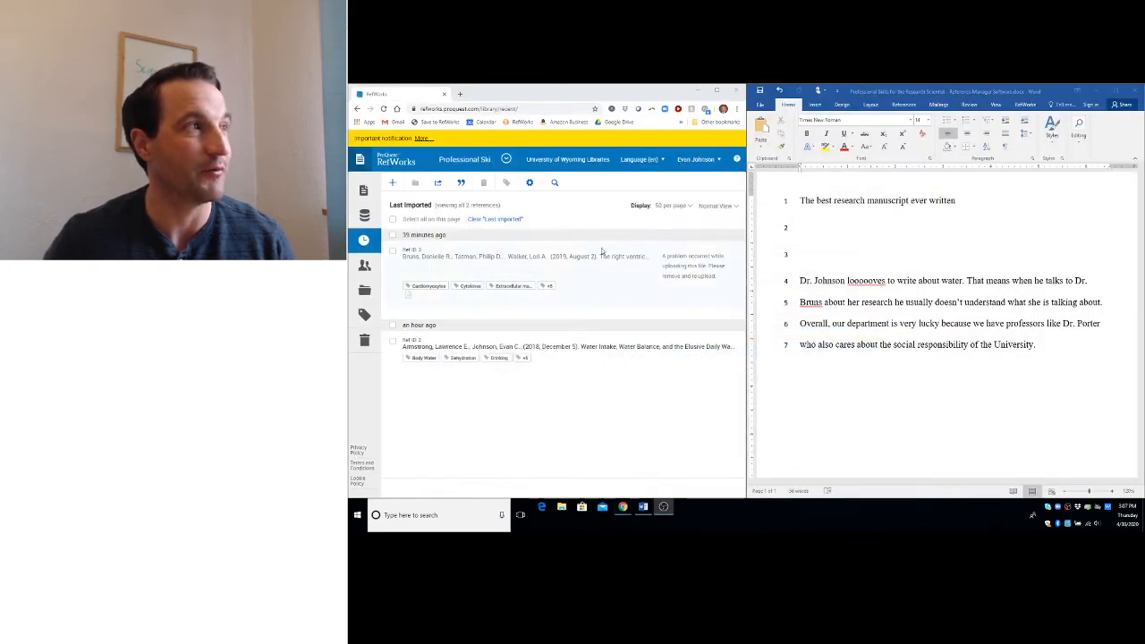
- Open the account's Tools page and review the Save to RefWorks and word processor citation options
{"action": "left_click", "coordinate": [708, 161]}
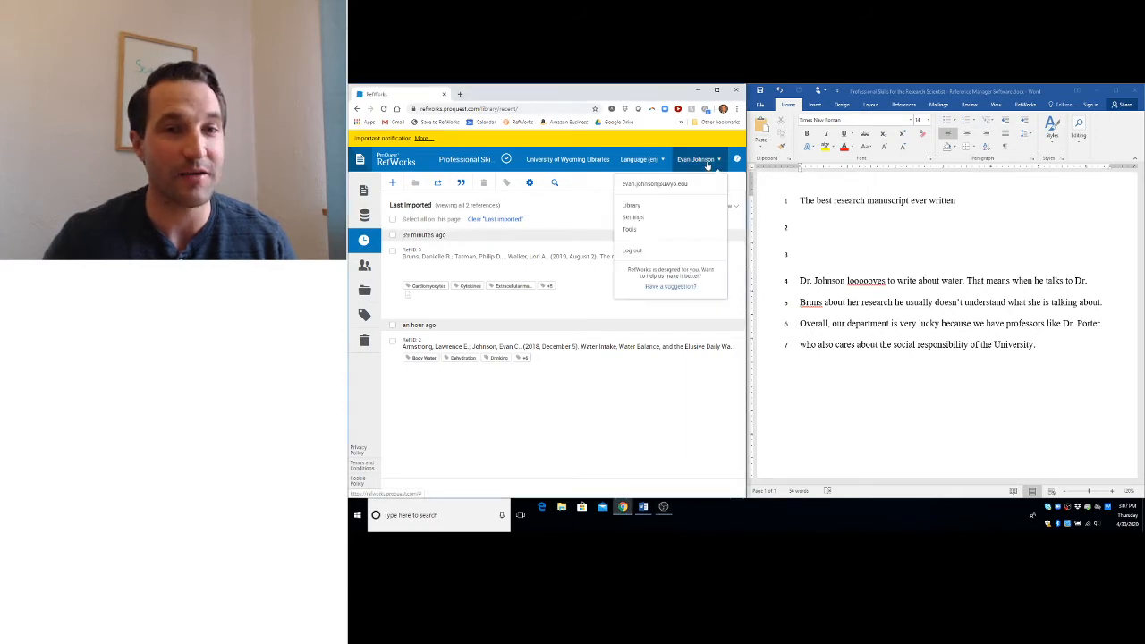
{"action": "left_click", "coordinate": [654, 230]}
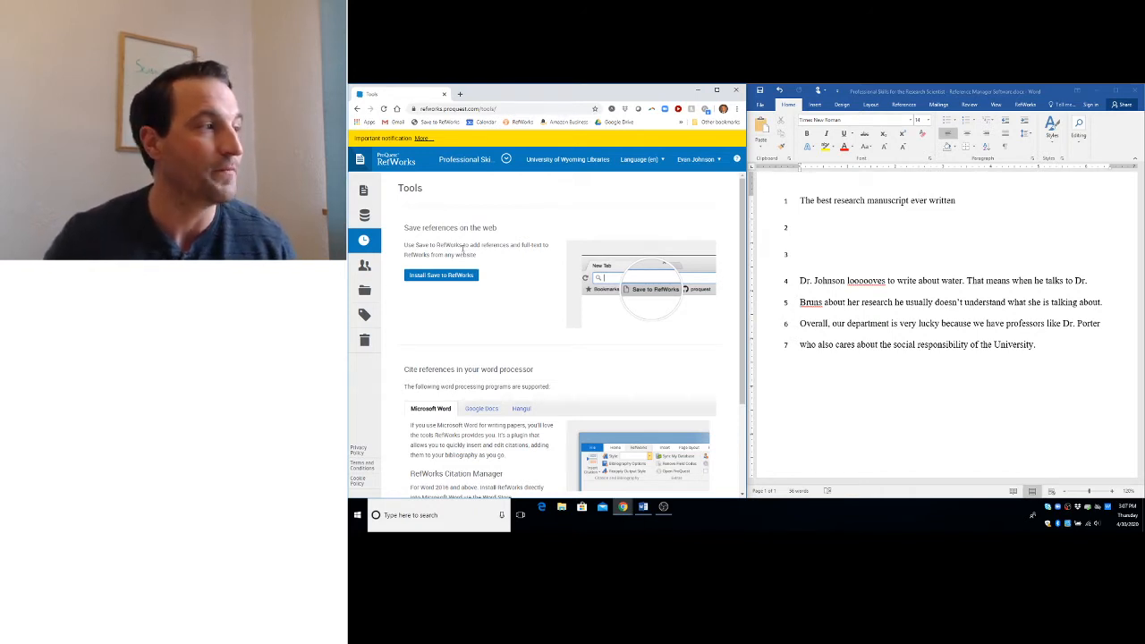
{"action": "scroll", "coordinate": [462, 265], "scroll_direction": "down", "scroll_amount": 2}
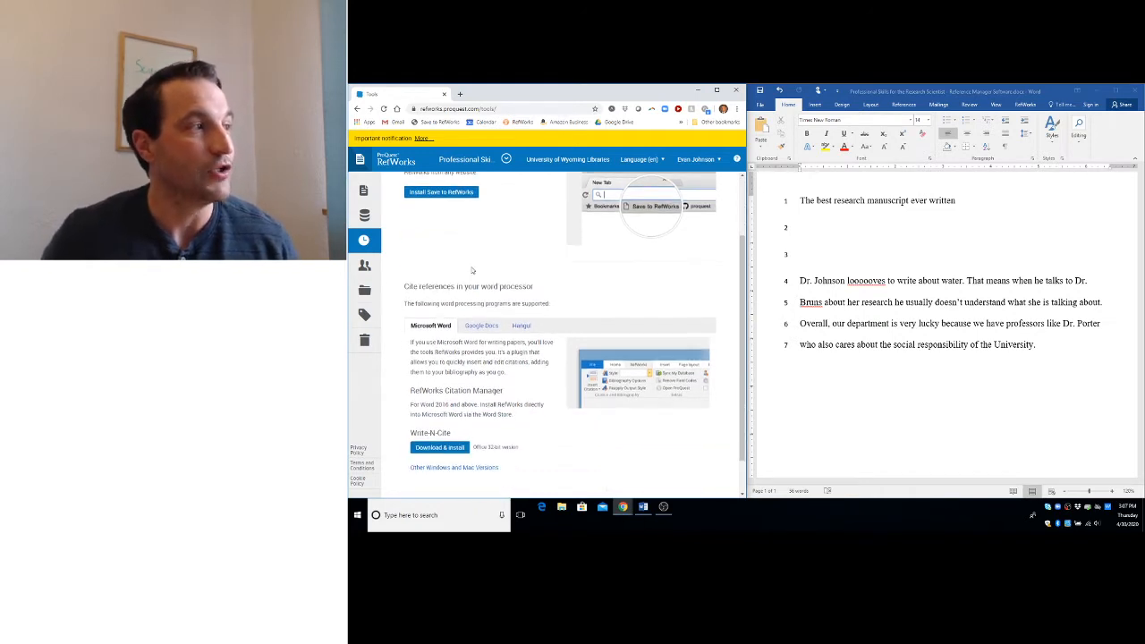
{"action": "scroll", "coordinate": [551, 326], "scroll_direction": "down", "scroll_amount": 1}
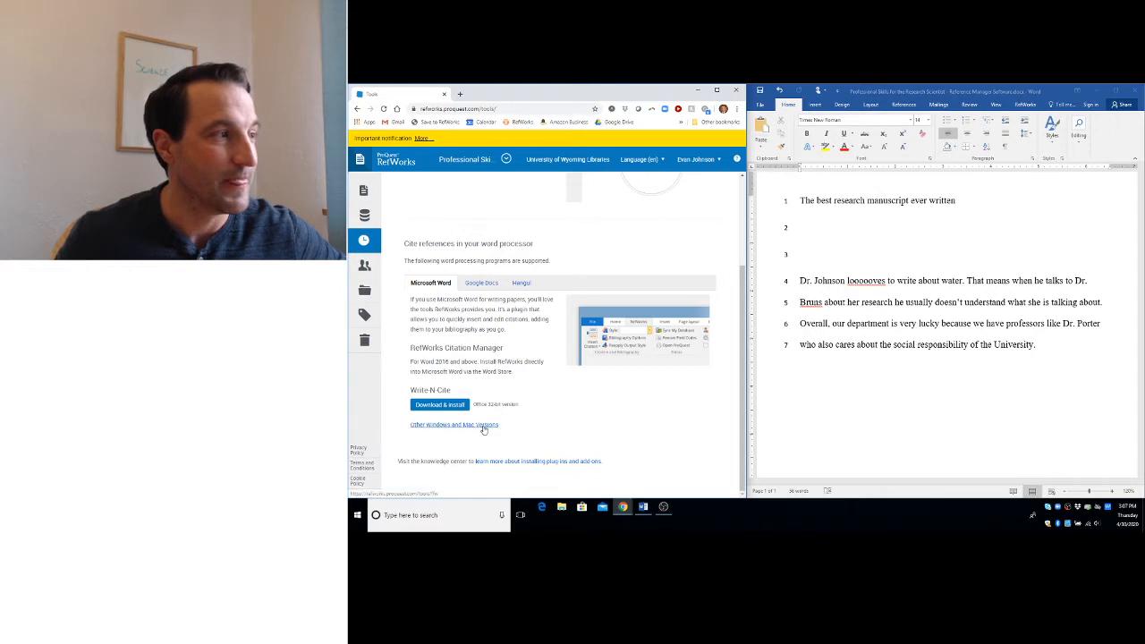
- Open the other Windows and Mac versions of Write-N-Cite and review the available Windows downloads
{"action": "left_click", "coordinate": [717, 94]}
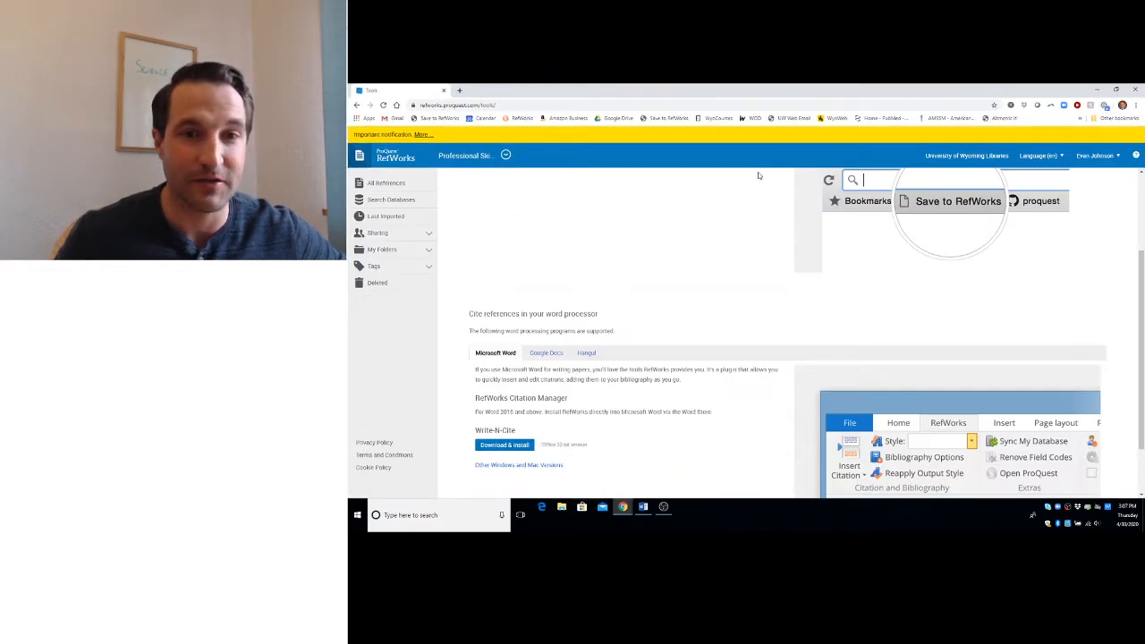
{"action": "key", "text": "ctrl+plus"}
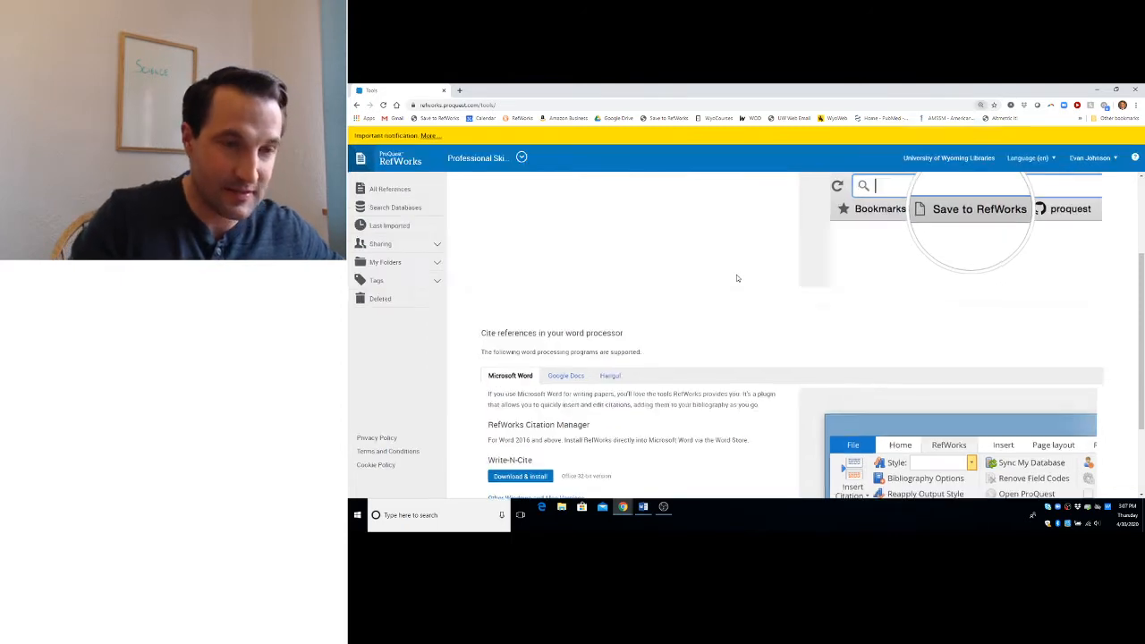
{"action": "scroll", "coordinate": [708, 307], "scroll_direction": "down", "scroll_amount": 4}
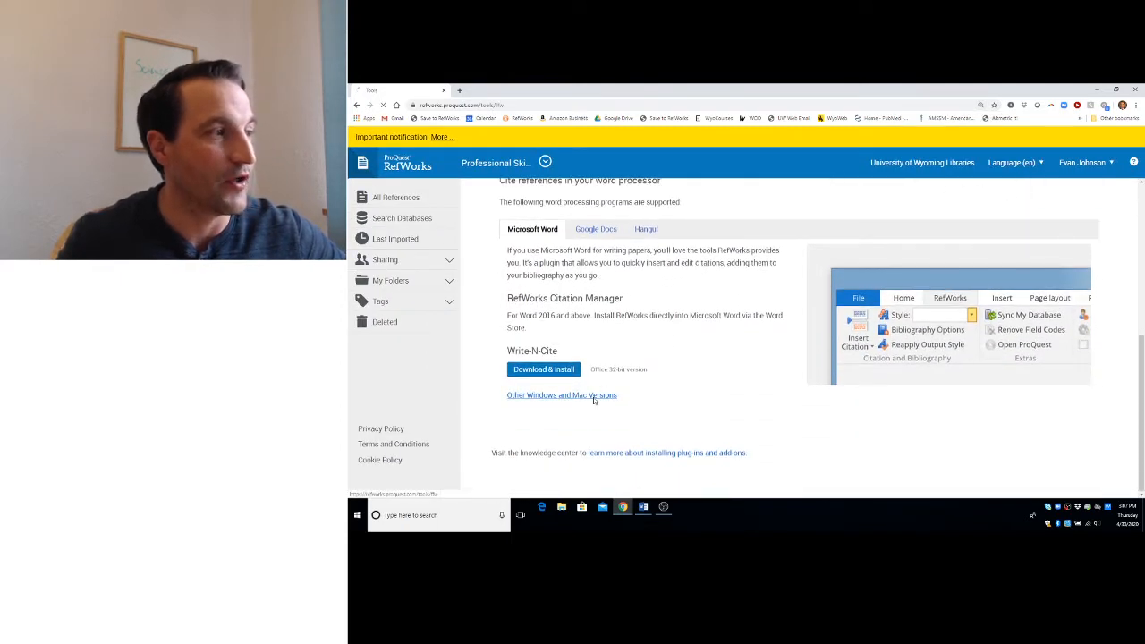
{"action": "left_click", "coordinate": [594, 398]}
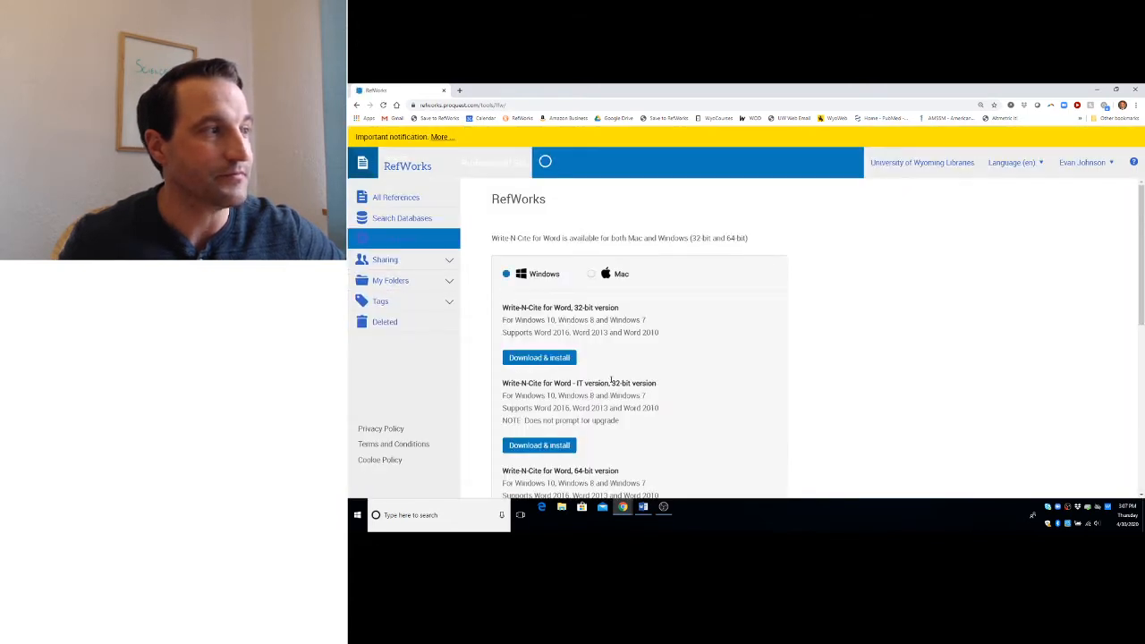
{"action": "scroll", "coordinate": [614, 382], "scroll_direction": "down", "scroll_amount": 3}
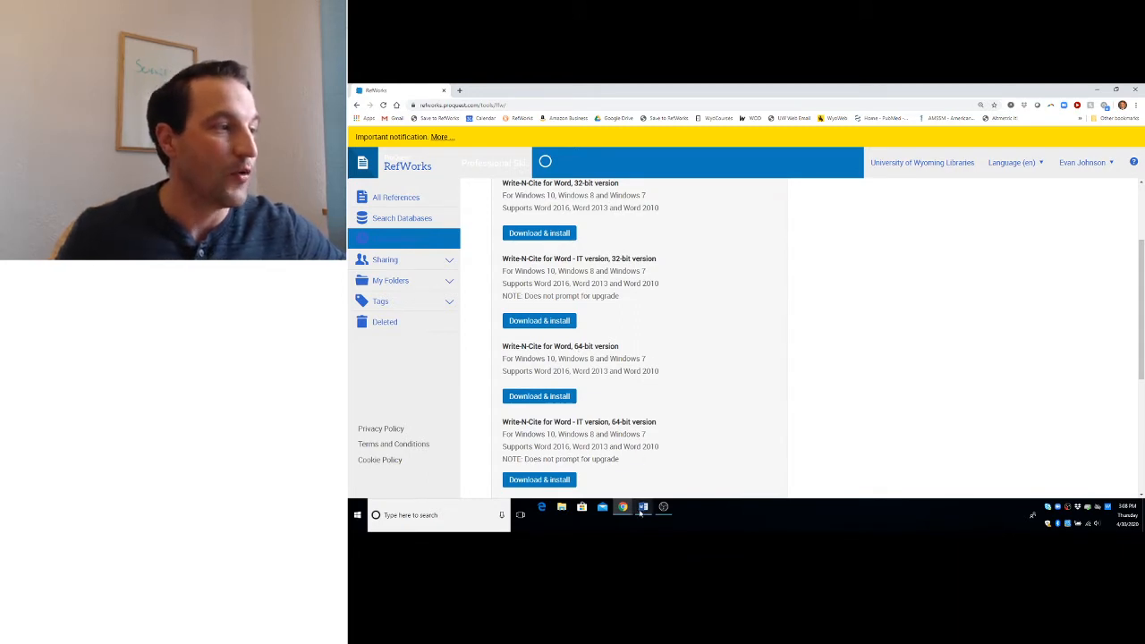
- Switch to the Word manuscript and examine the RefWorks add-in's citation, bibliography and settings commands
{"action": "mouse_move", "coordinate": [643, 510]}
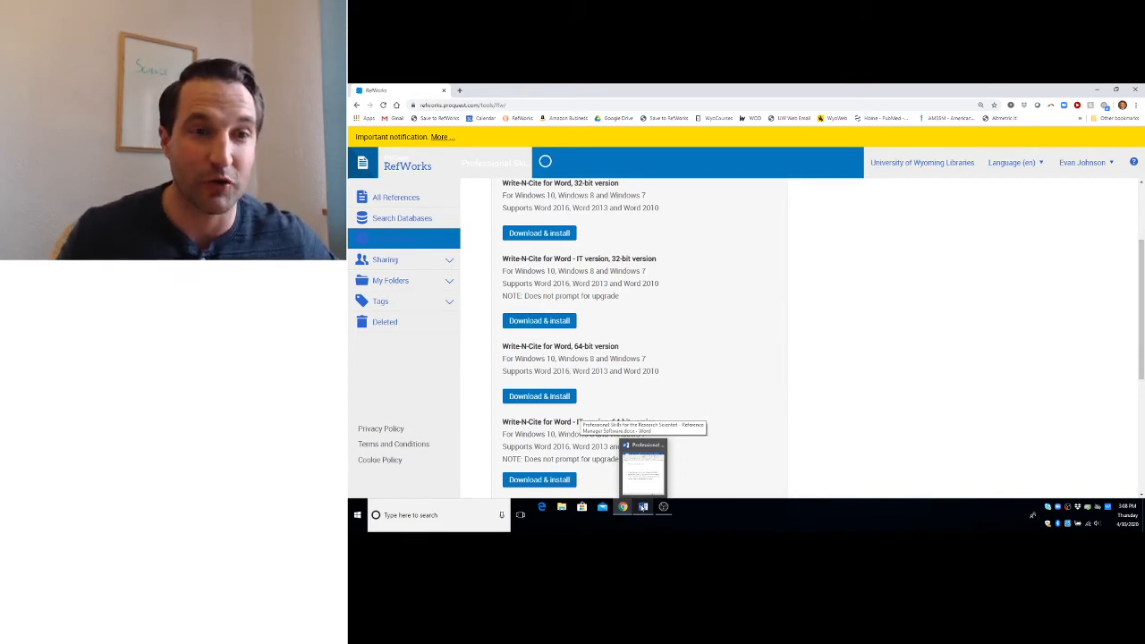
{"action": "left_click", "coordinate": [642, 507]}
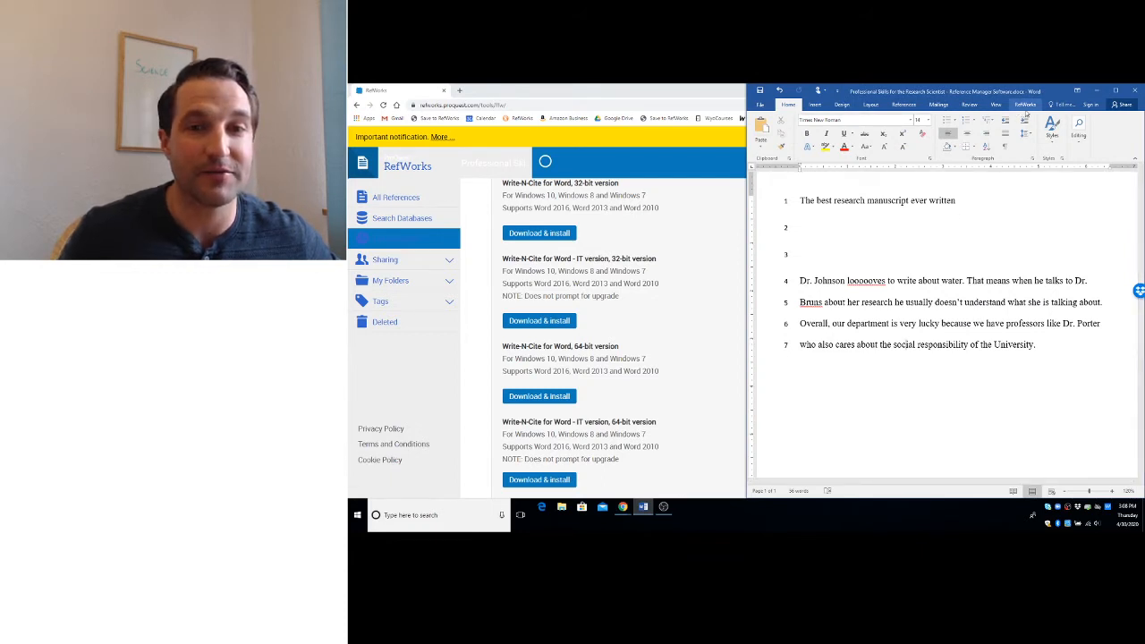
{"action": "left_click", "coordinate": [1025, 105]}
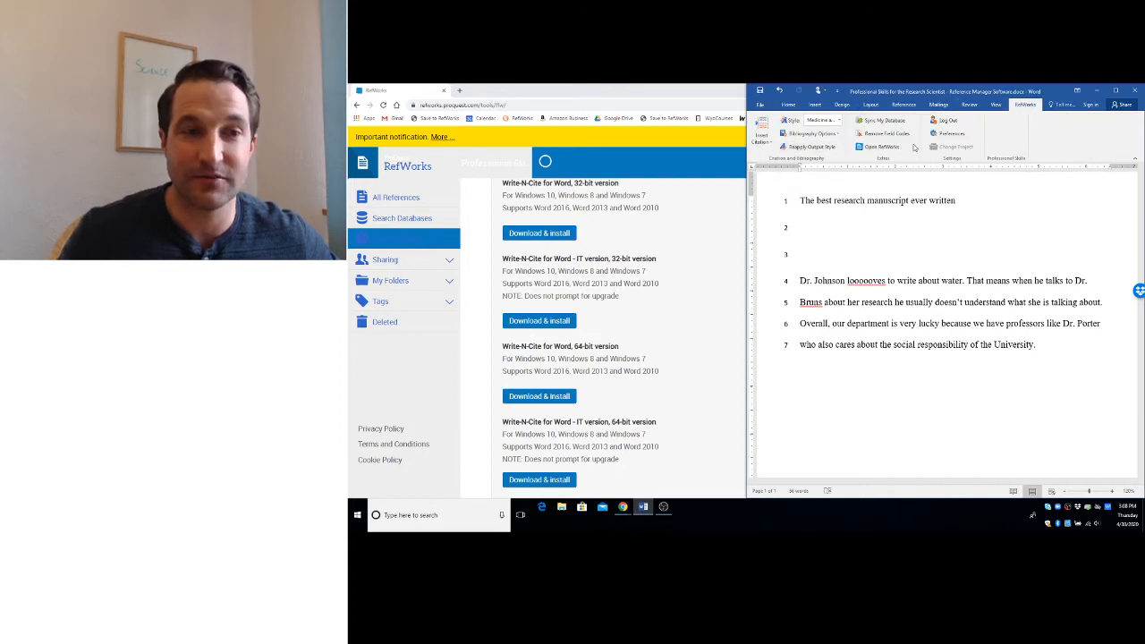
{"action": "left_click", "coordinate": [1098, 92]}
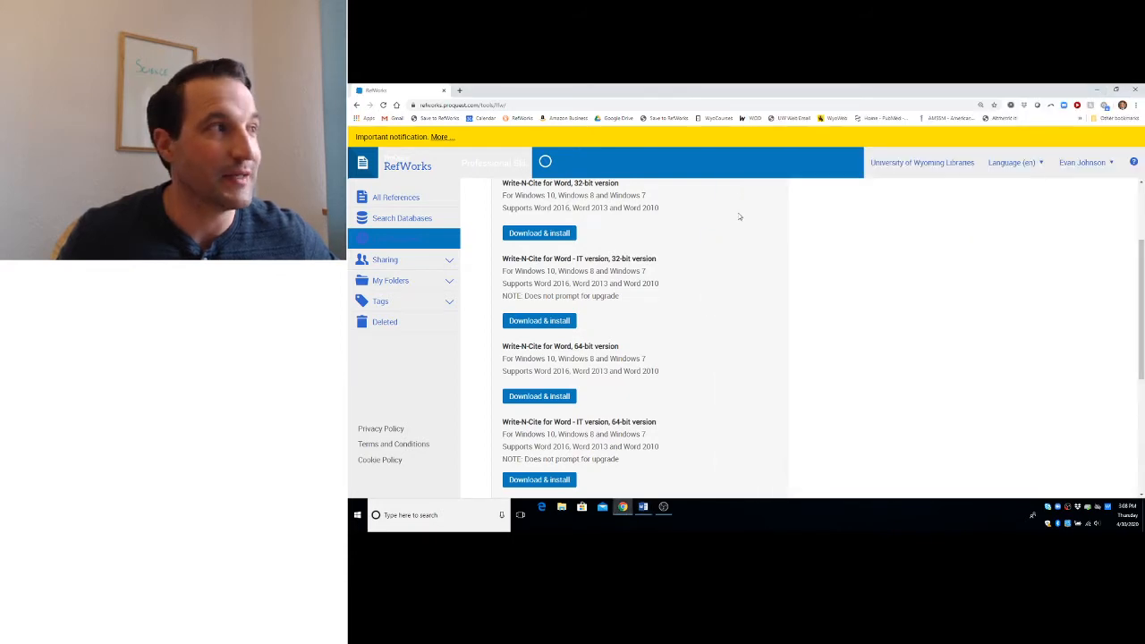
- Arrange the RefWorks and PubMed browser windows side by side and return RefWorks to the last imported references
{"action": "left_click", "coordinate": [1098, 89]}
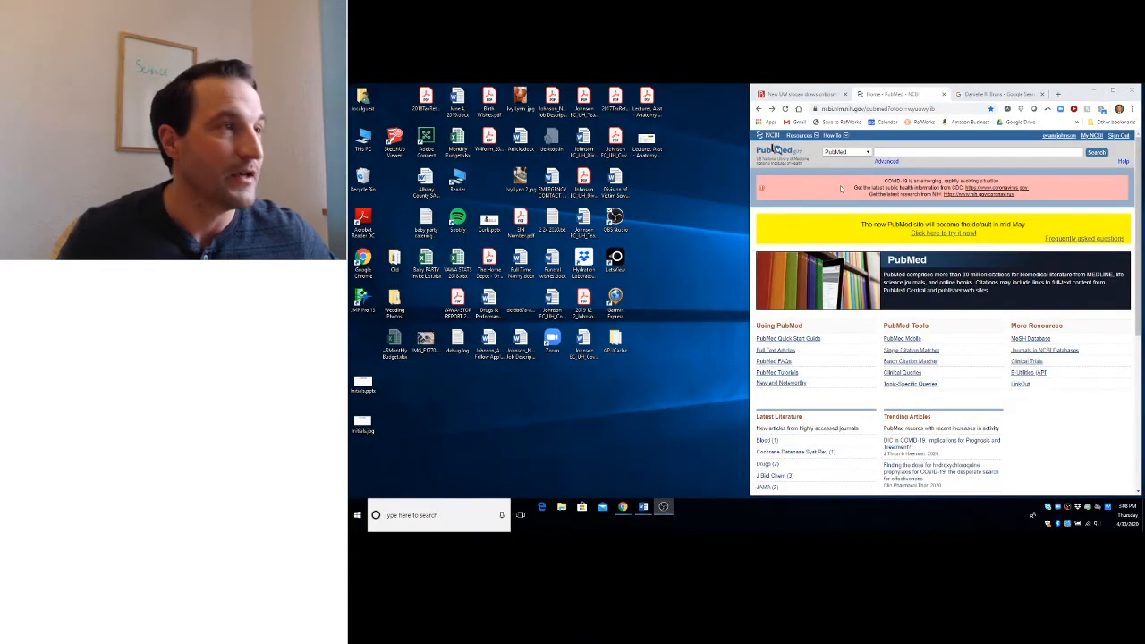
{"action": "left_click", "coordinate": [1114, 92]}
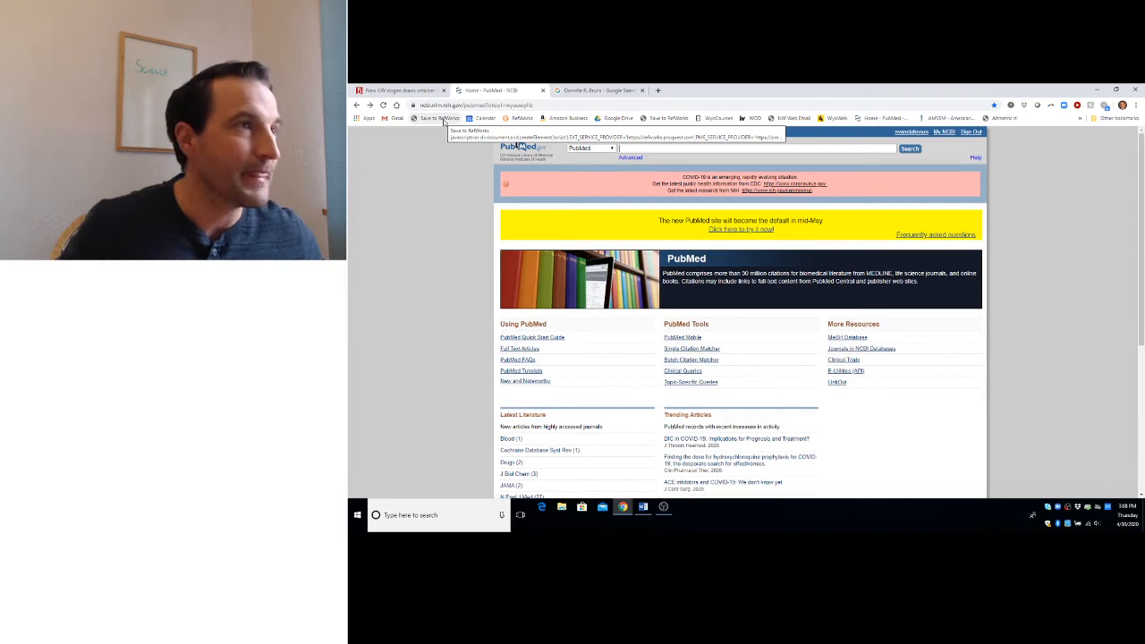
{"action": "left_click_drag", "start_coordinate": [971, 91], "coordinate": [1144, 145]}
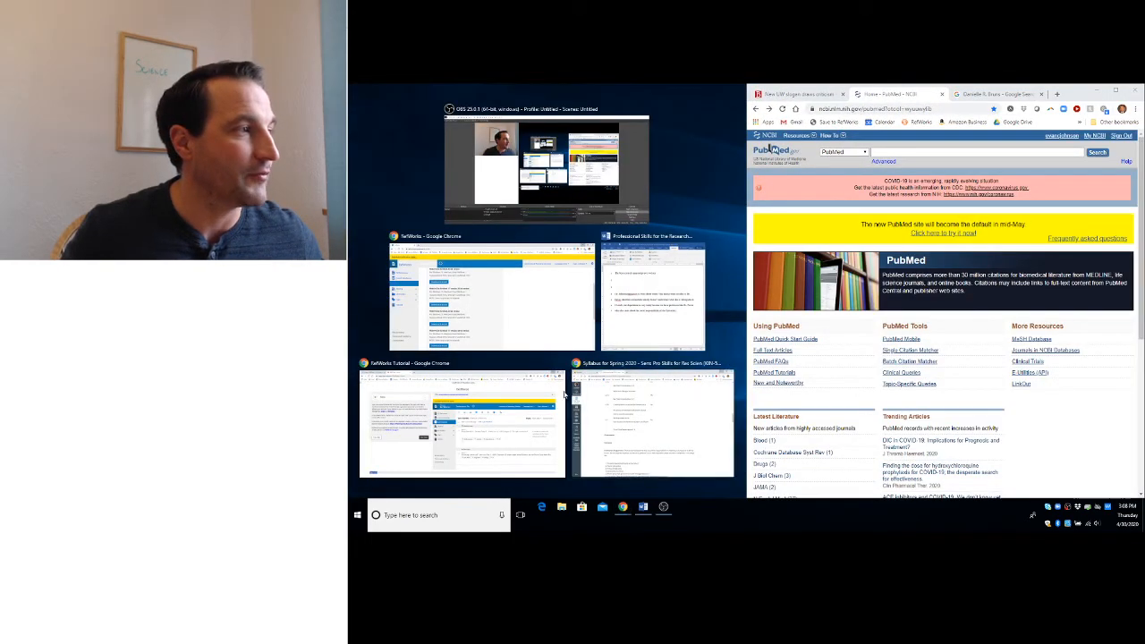
{"action": "left_click", "coordinate": [551, 341]}
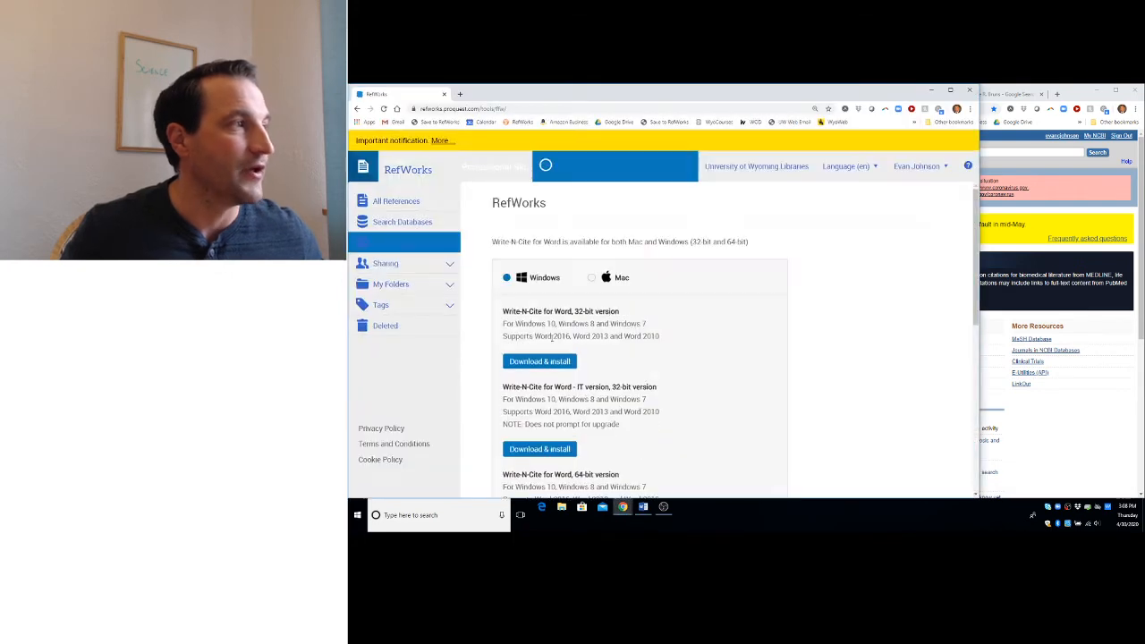
{"action": "left_click_drag", "start_coordinate": [837, 95], "coordinate": [351, 188]}
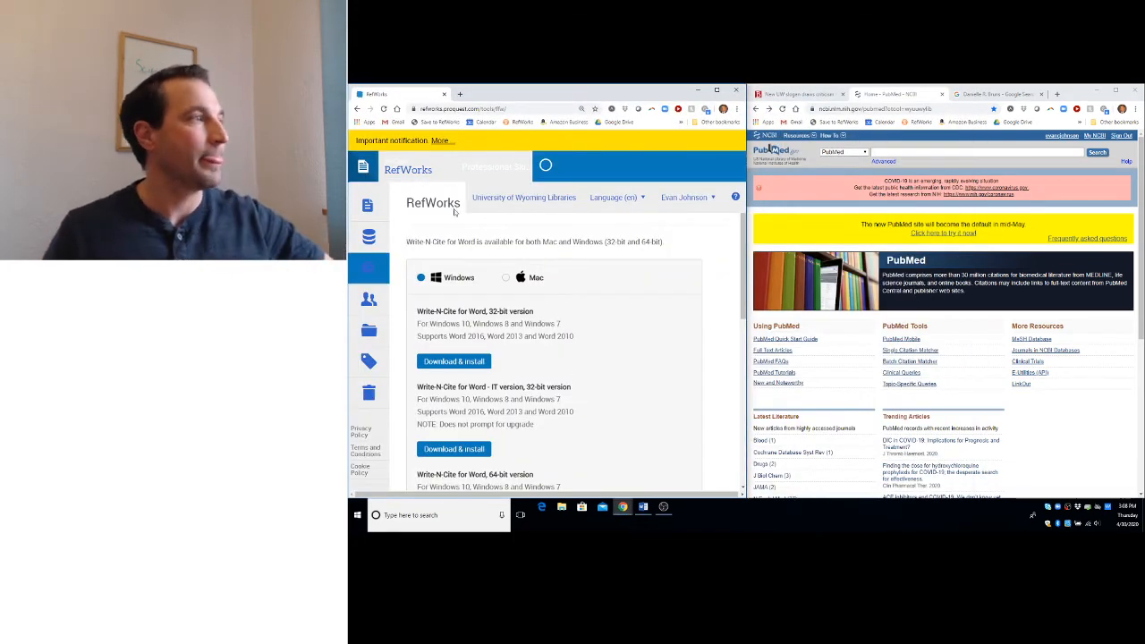
{"action": "left_click", "coordinate": [370, 173]}
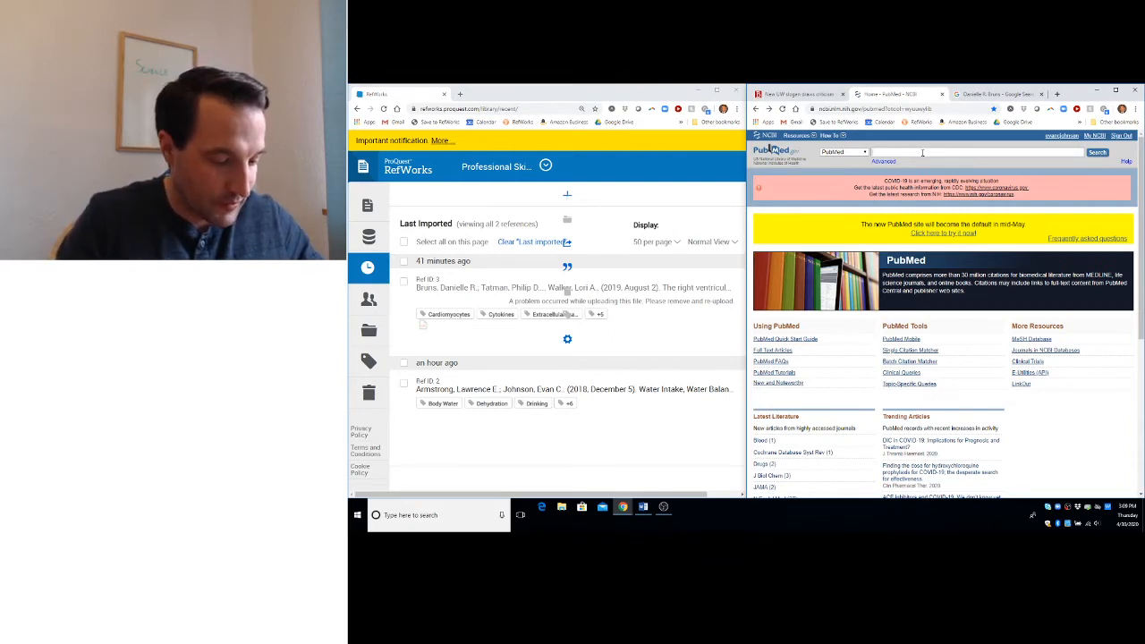
- Search PubMed for the author's publications by entering the surname and initials with the [au] tag
{"action": "type", "text": "ns"}
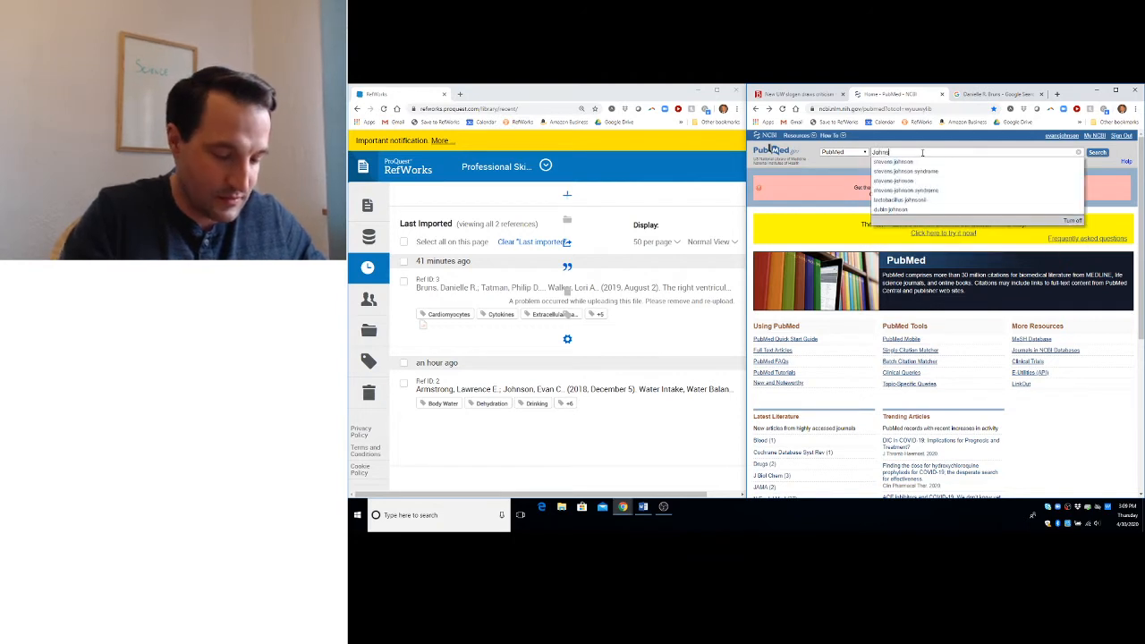
{"action": "type", "text": "on E"}
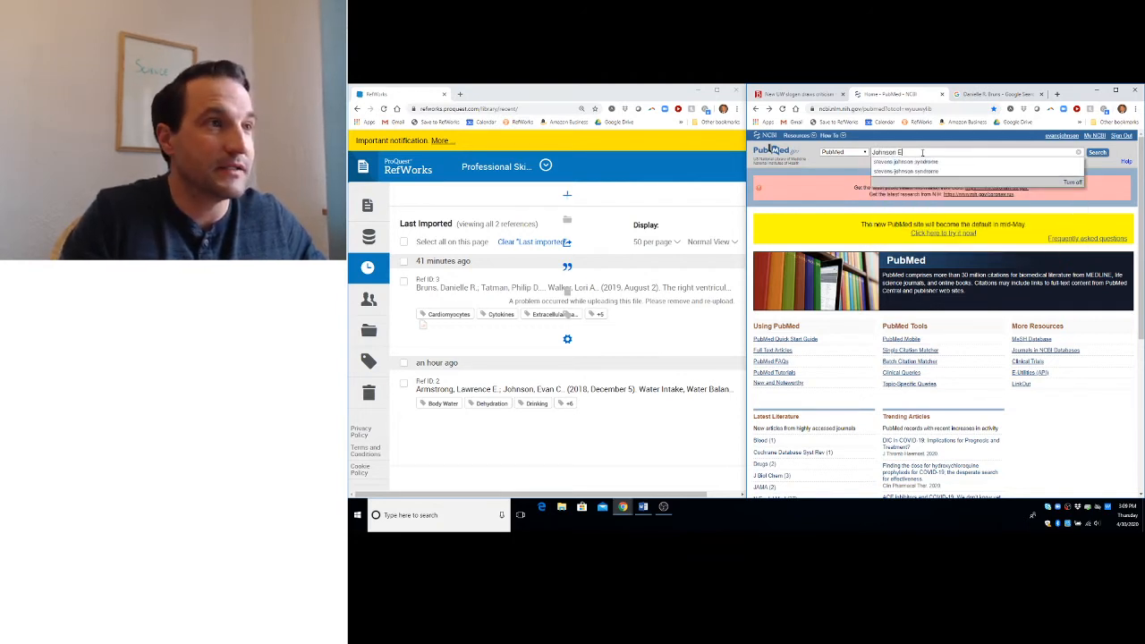
{"action": "type", "text": "C[au"}
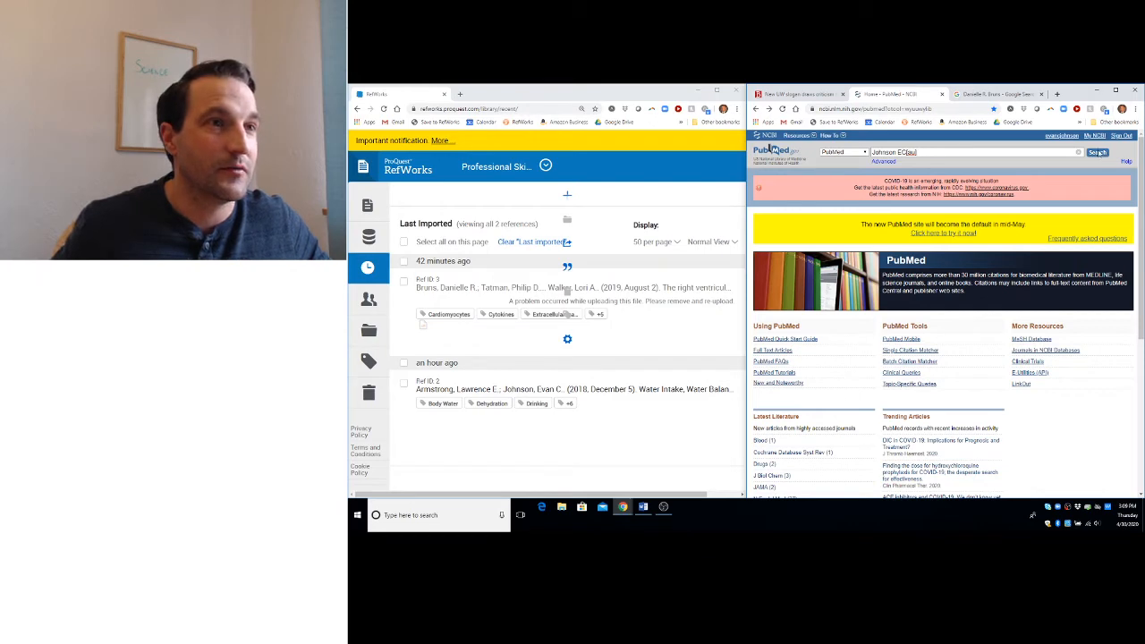
{"action": "left_click", "coordinate": [1098, 153]}
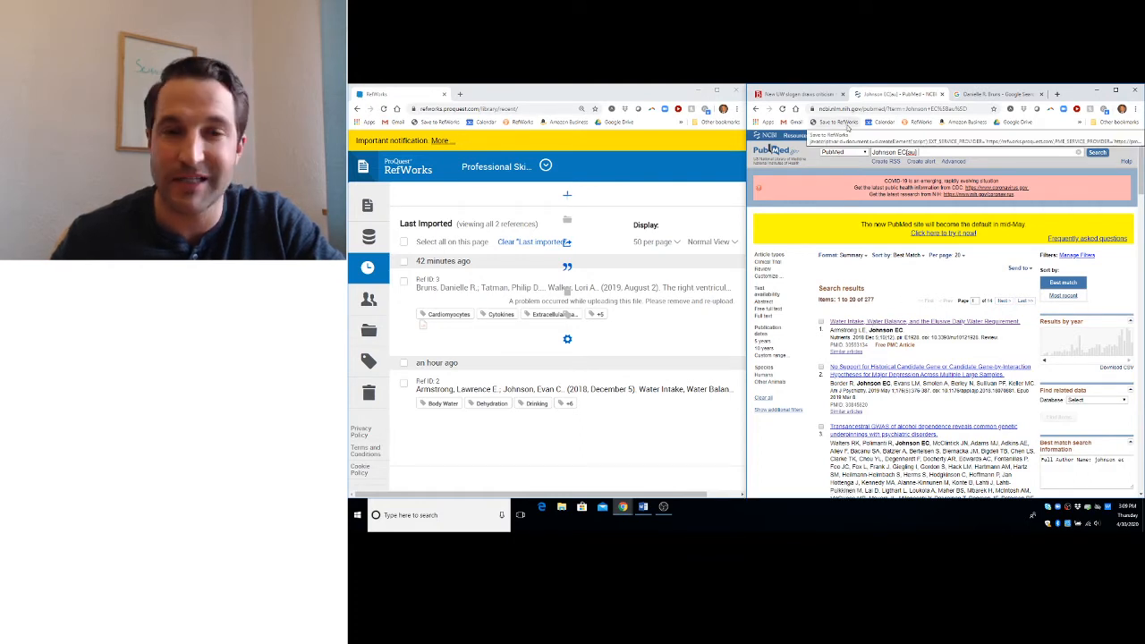
- Run Save to RefWorks on the PubMed search results and browse the references it offers for saving
{"action": "left_click", "coordinate": [846, 123]}
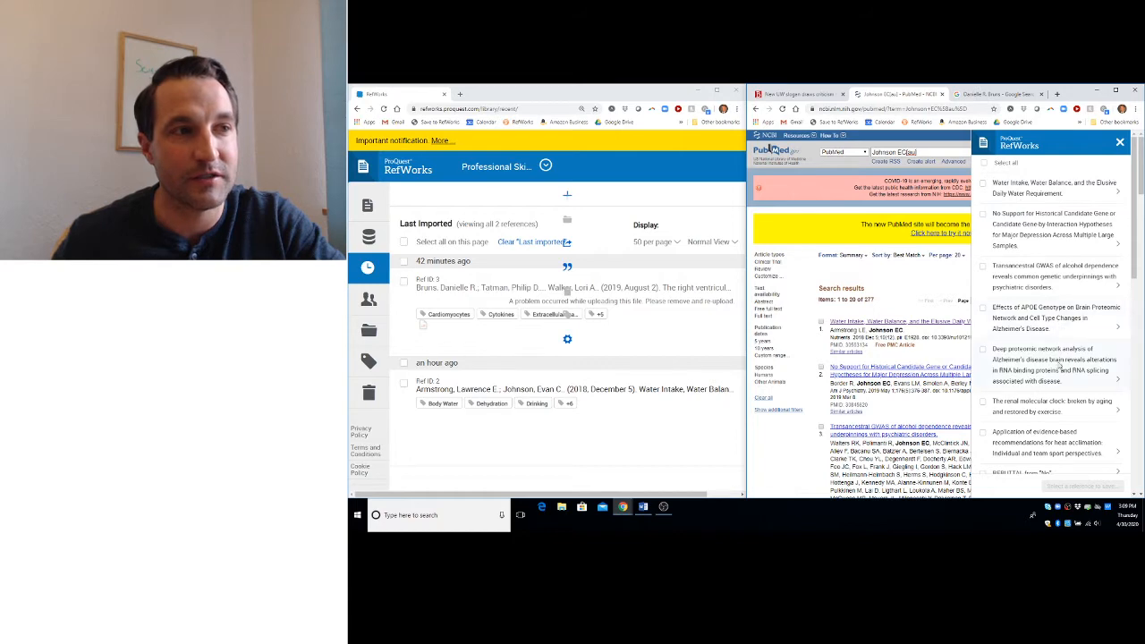
{"action": "scroll", "coordinate": [851, 315], "scroll_direction": "down", "scroll_amount": 5}
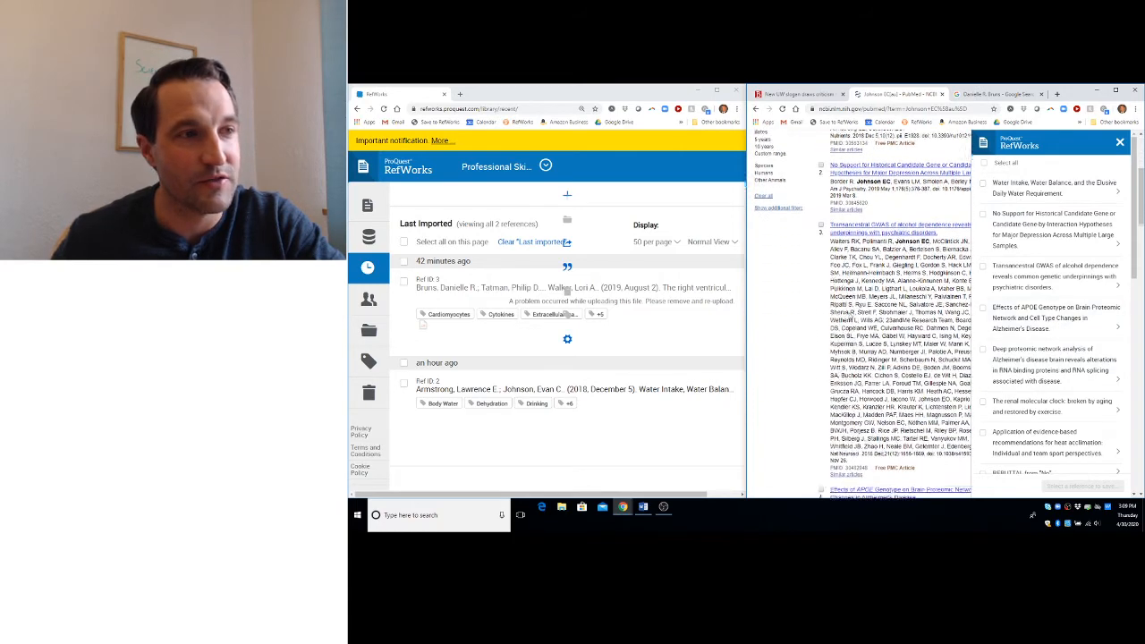
{"action": "scroll", "coordinate": [851, 315], "scroll_direction": "up", "scroll_amount": 5}
{"action": "scroll", "coordinate": [1132, 367], "scroll_direction": "down", "scroll_amount": 5}
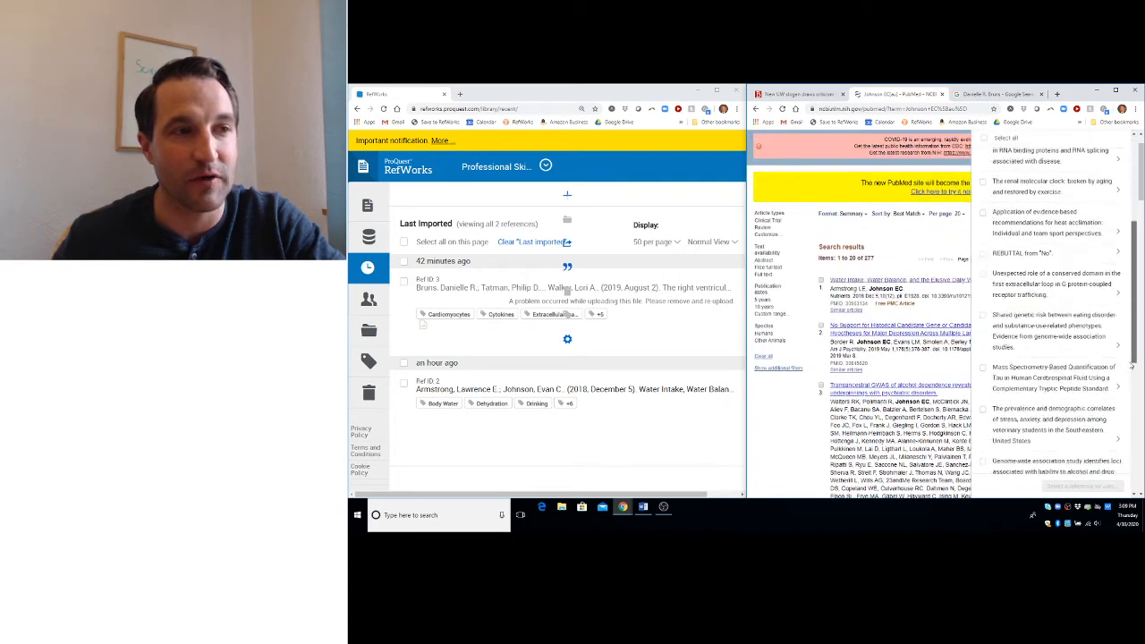
{"action": "scroll", "coordinate": [1131, 367], "scroll_direction": "up", "scroll_amount": 5}
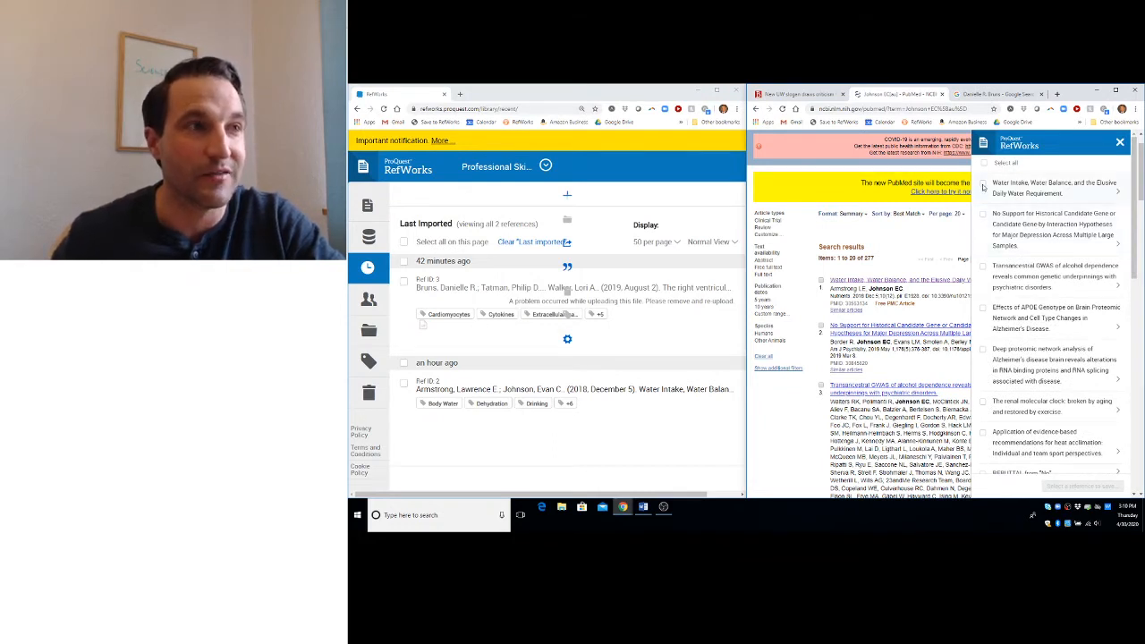
- Select the "Water Intake, Water Balance" and "The renal molecular clock" articles and import both references into the Professional Skills project
{"action": "left_click", "coordinate": [983, 186]}
{"action": "scroll", "coordinate": [1035, 274], "scroll_direction": "down", "scroll_amount": 1}
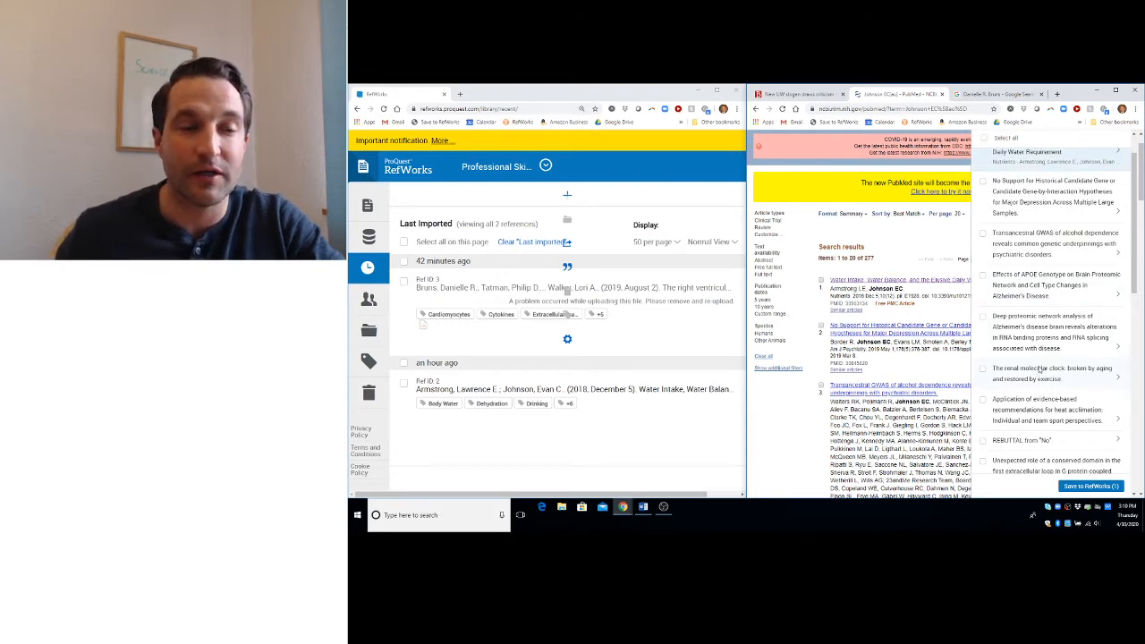
{"action": "left_click", "coordinate": [983, 372]}
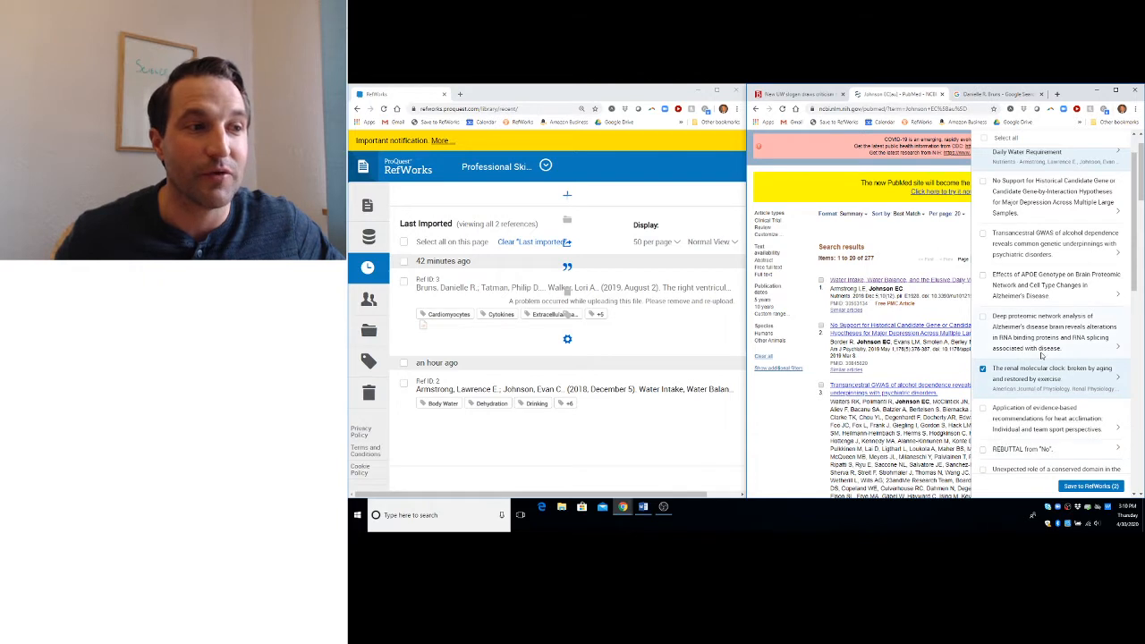
{"action": "scroll", "coordinate": [1041, 356], "scroll_direction": "up", "scroll_amount": 1}
{"action": "scroll", "coordinate": [1058, 398], "scroll_direction": "down", "scroll_amount": 2}
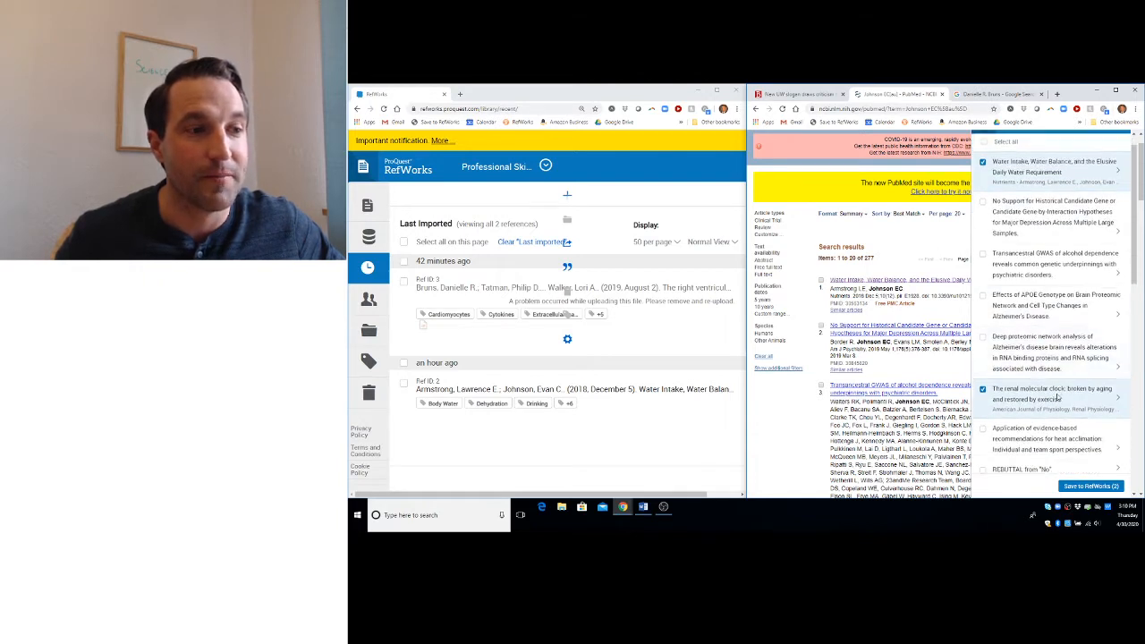
{"action": "left_click", "coordinate": [1097, 486]}
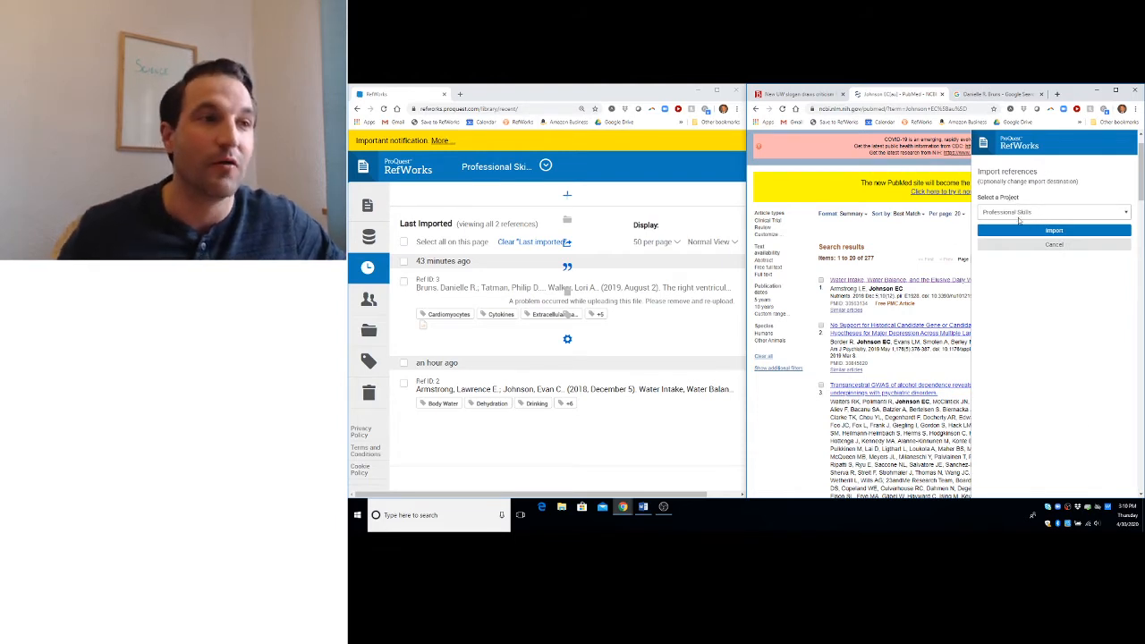
{"action": "left_click", "coordinate": [1056, 231]}
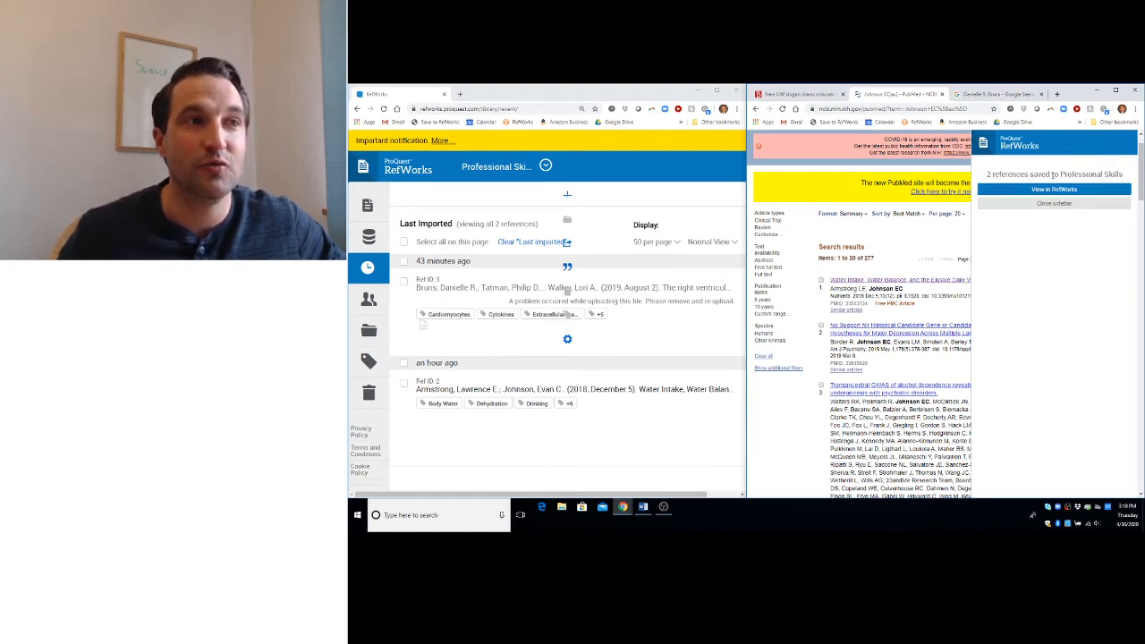
- View the newly saved references in RefWorks, refresh the Last Imported list, and dismiss the import sidebar over PubMed
{"action": "left_click", "coordinate": [1072, 189]}
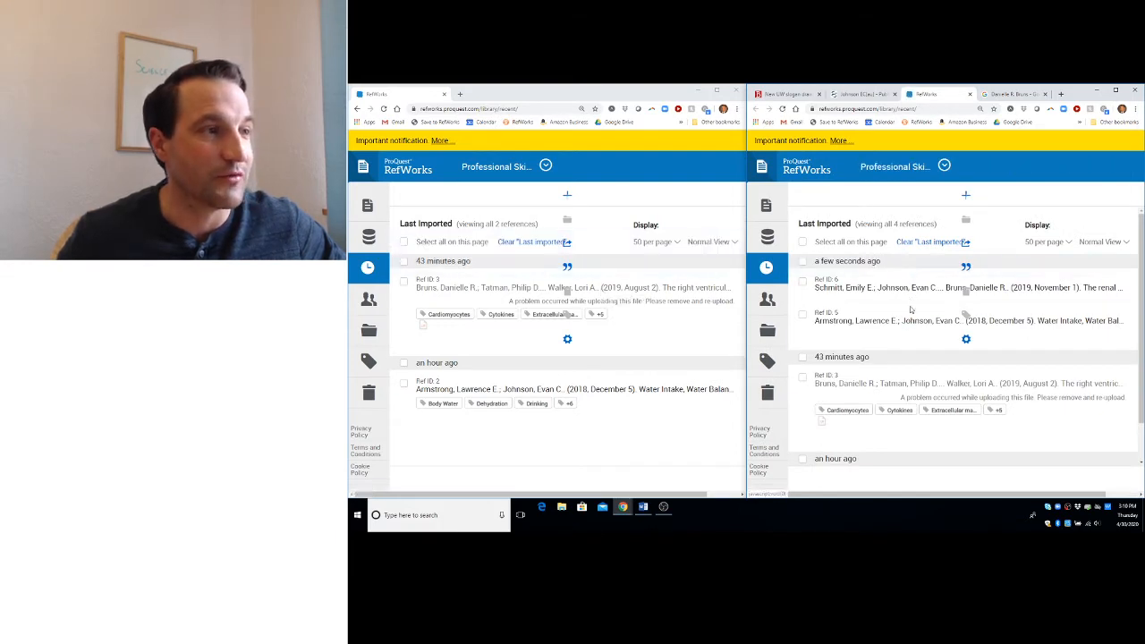
{"action": "left_click", "coordinate": [970, 94]}
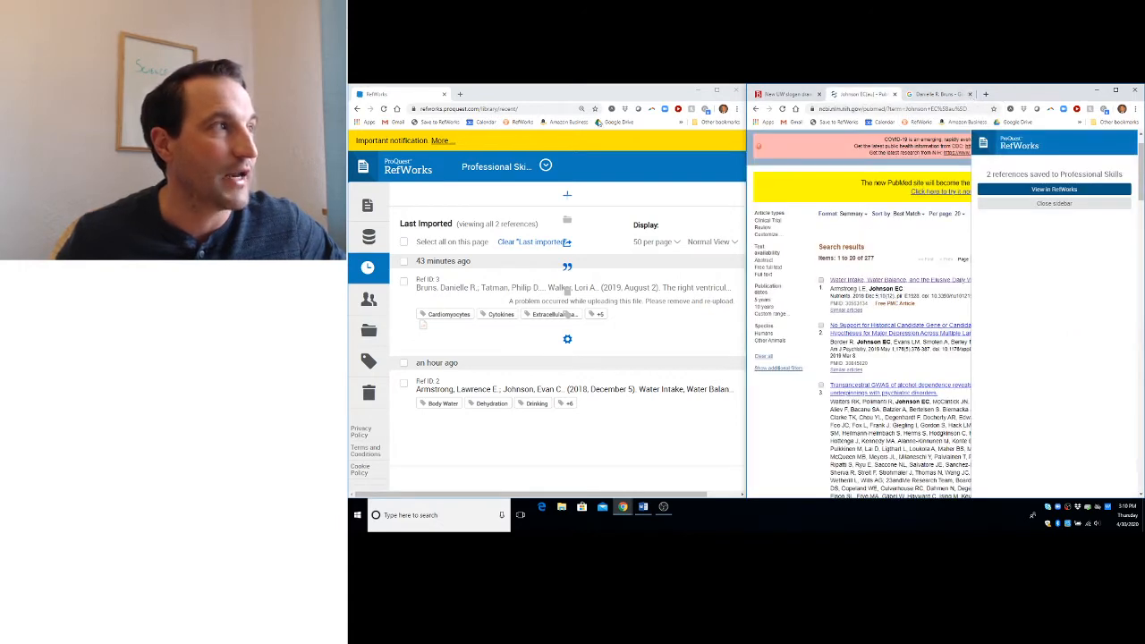
{"action": "left_click", "coordinate": [384, 108]}
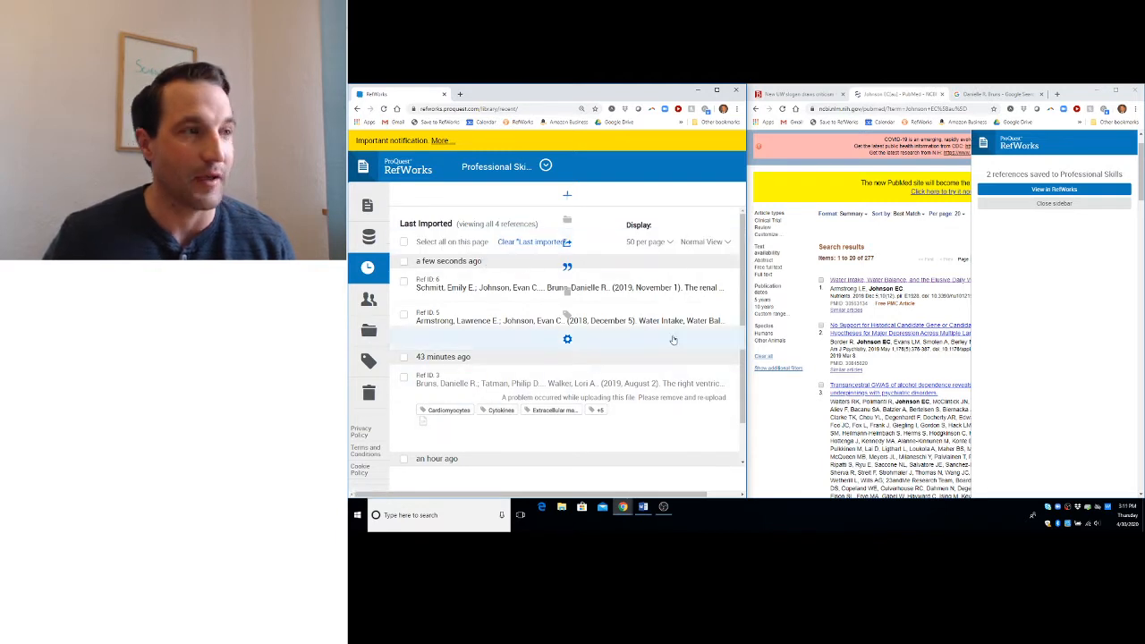
{"action": "left_click", "coordinate": [1053, 205]}
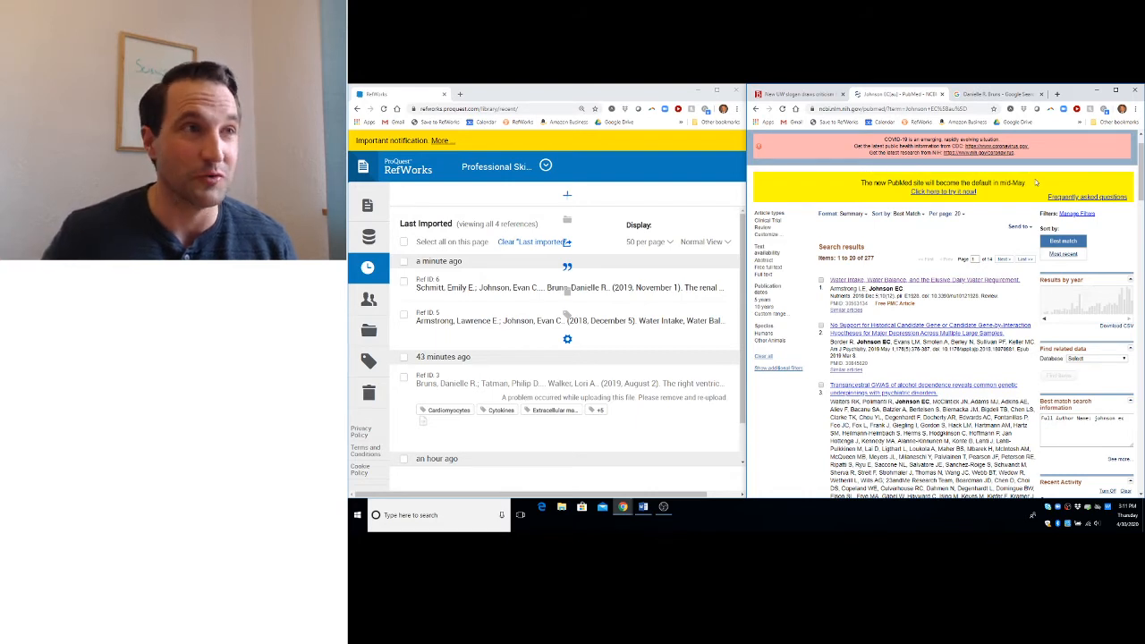
- Open the PLOS ONE article "The right ventricular fibroblast secretome drives cardiomyocyte dedifferentiation" from the Google search results
{"action": "left_click", "coordinate": [995, 93]}
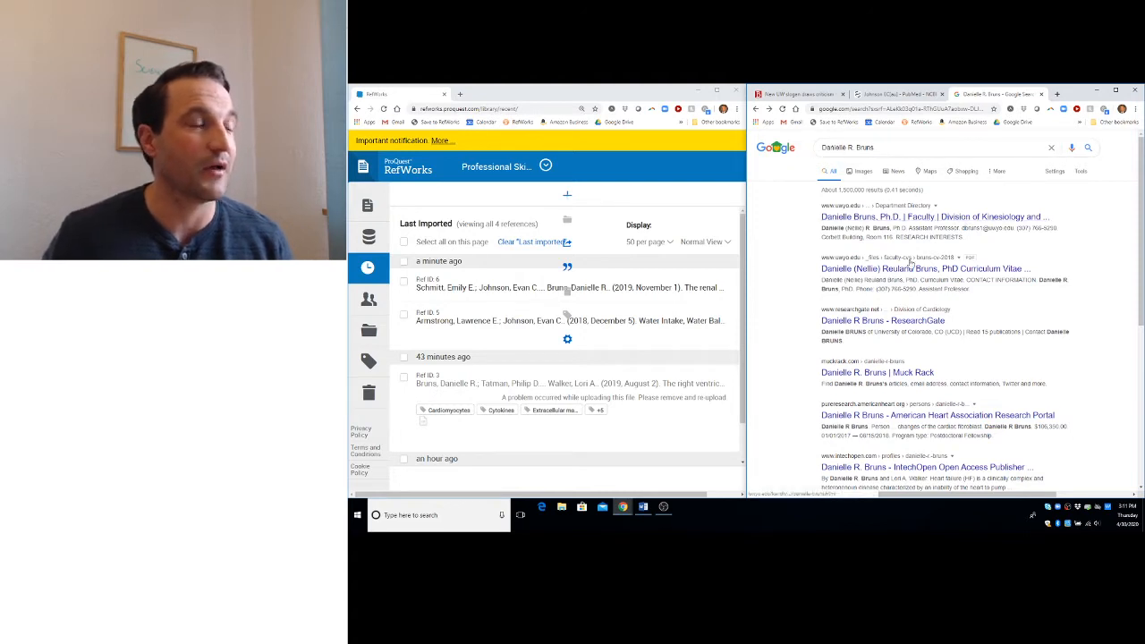
{"action": "scroll", "coordinate": [912, 345], "scroll_direction": "down", "scroll_amount": 3}
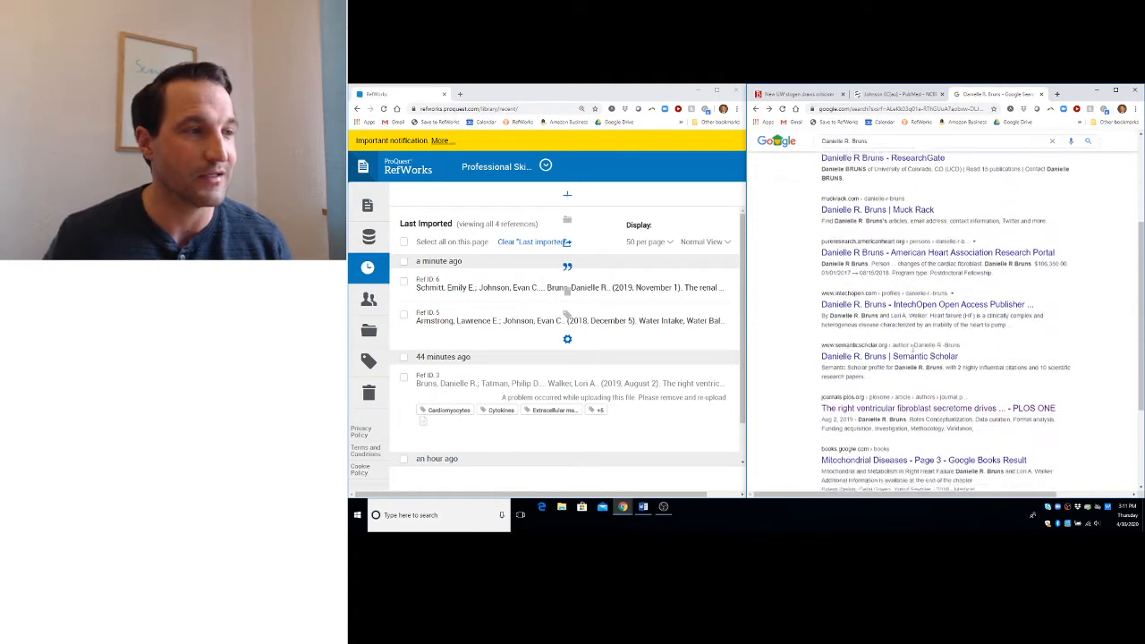
{"action": "scroll", "coordinate": [913, 345], "scroll_direction": "down", "scroll_amount": 1}
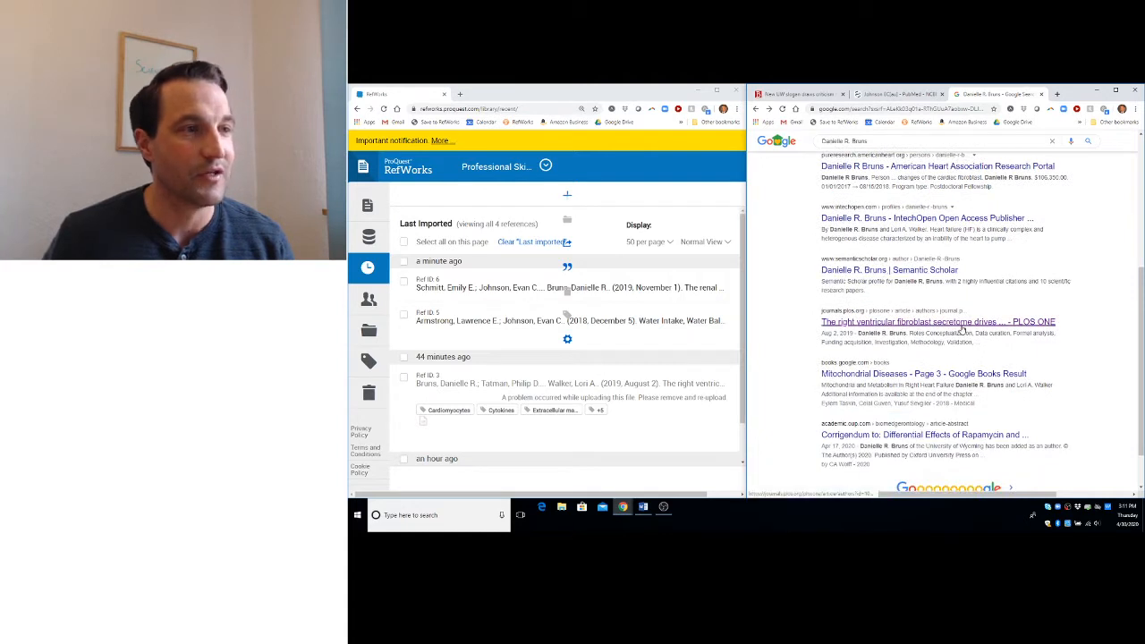
{"action": "left_click", "coordinate": [963, 324]}
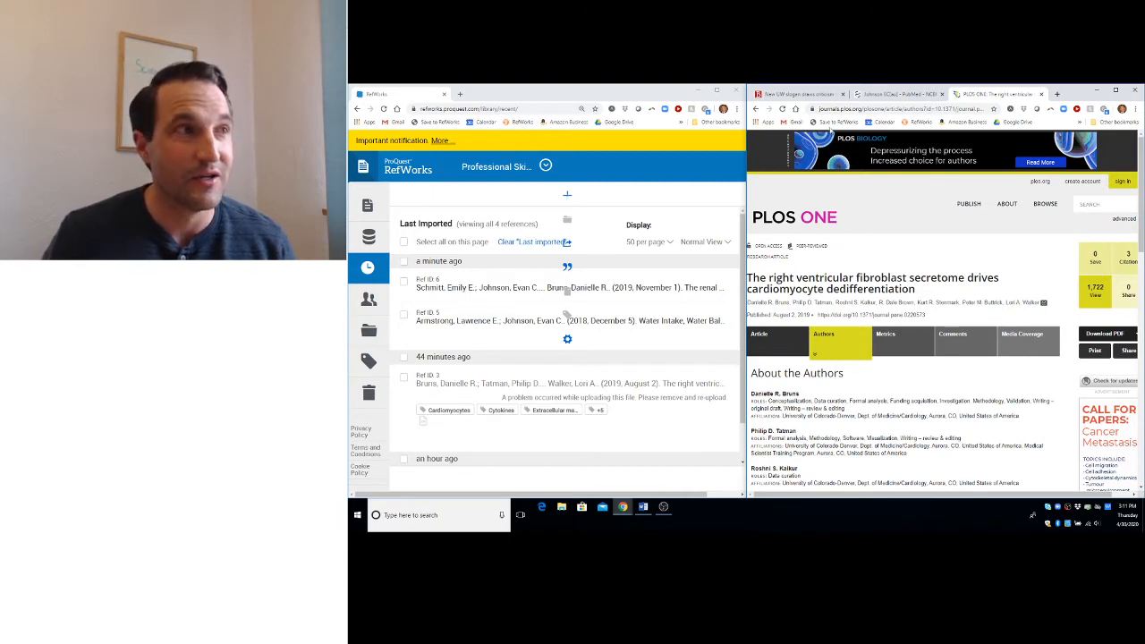
- Run Save to RefWorks on the PLOS ONE article, review the captured reference fields through the abstract, and close without saving
{"action": "left_click", "coordinate": [834, 122]}
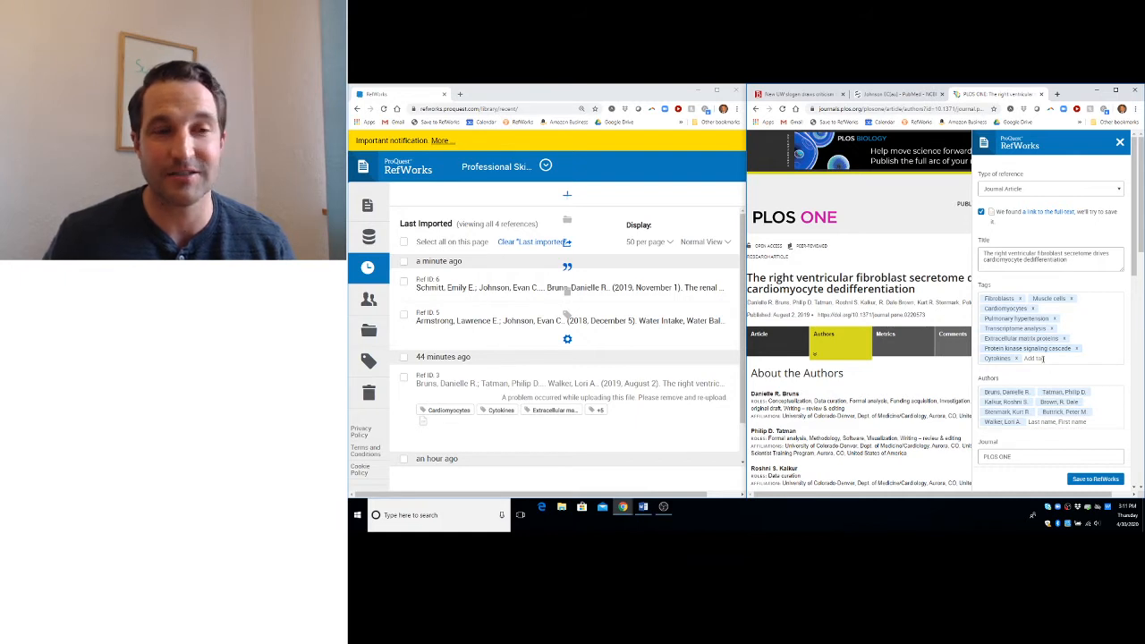
{"action": "scroll", "coordinate": [1086, 380], "scroll_direction": "down", "scroll_amount": 2}
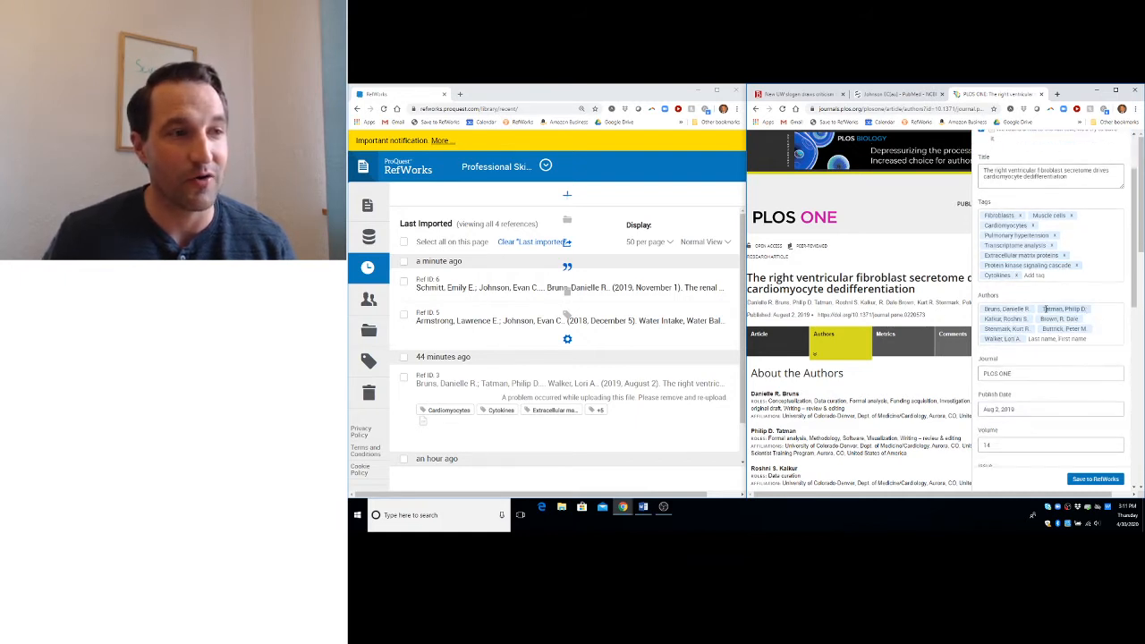
{"action": "scroll", "coordinate": [1051, 393], "scroll_direction": "down", "scroll_amount": 4}
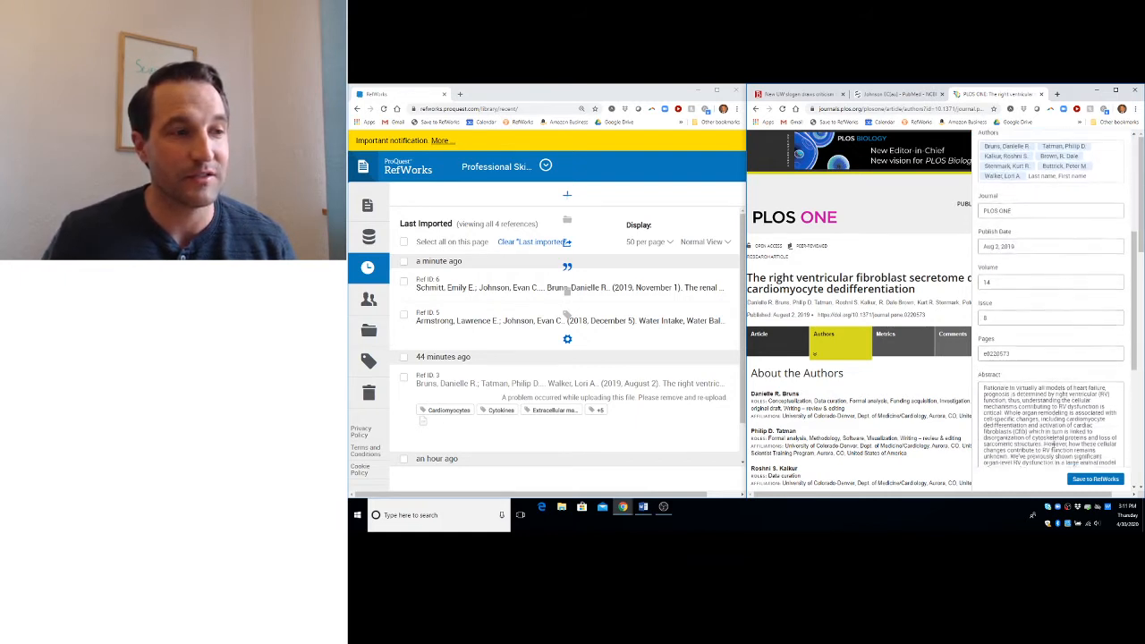
{"action": "scroll", "coordinate": [1063, 420], "scroll_direction": "down", "scroll_amount": 6}
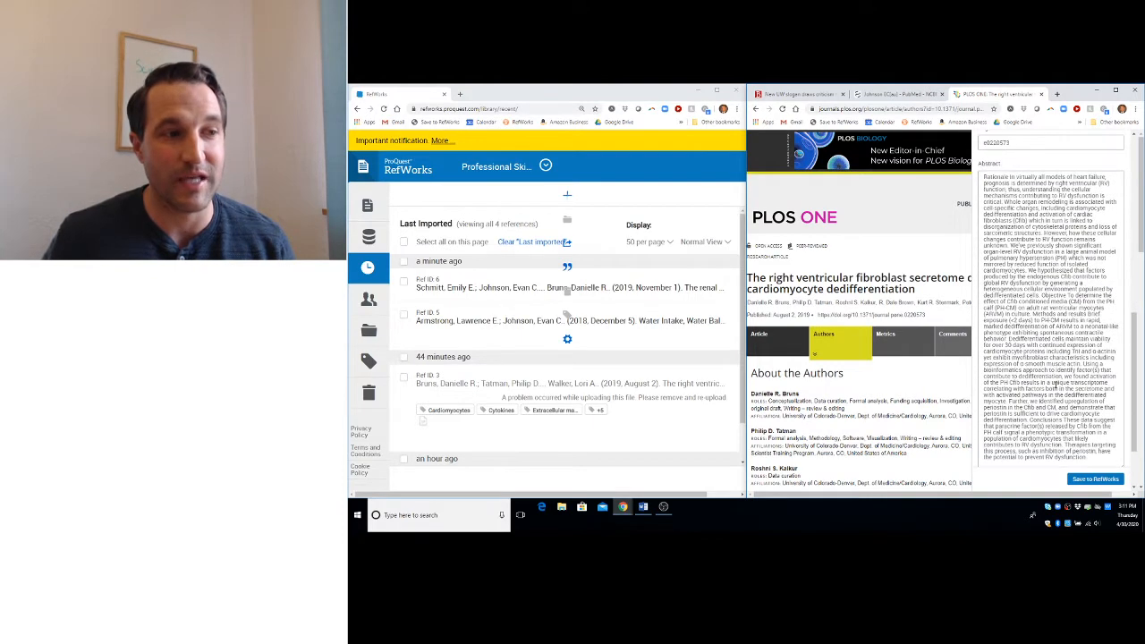
{"action": "scroll", "coordinate": [1056, 383], "scroll_direction": "down", "scroll_amount": 2}
{"action": "scroll", "coordinate": [1056, 376], "scroll_direction": "up", "scroll_amount": 10}
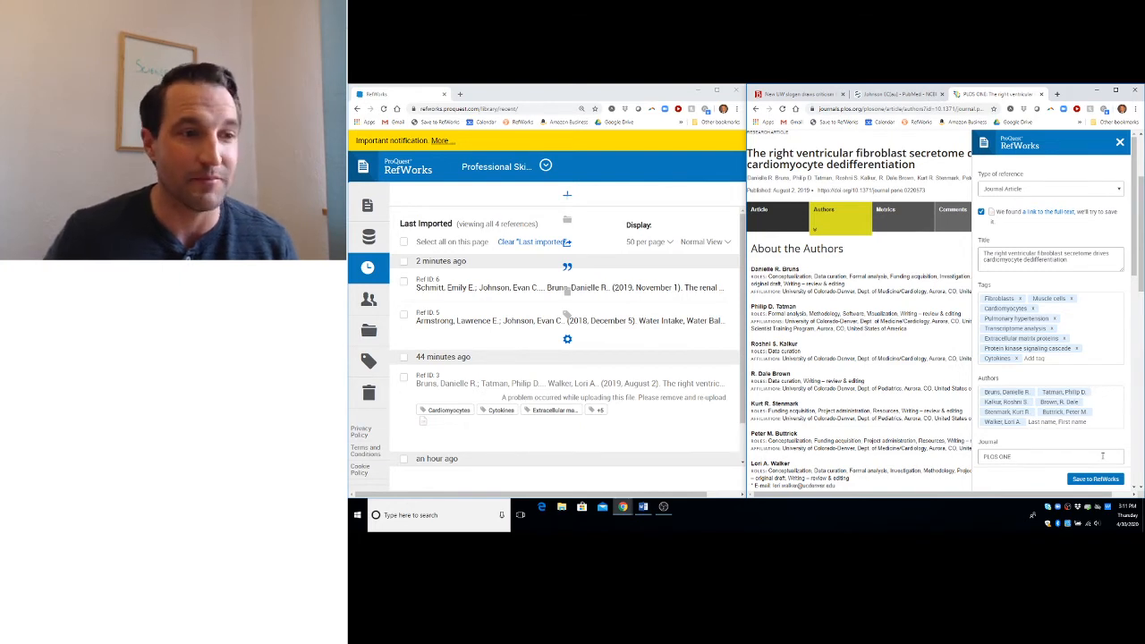
{"action": "left_click", "coordinate": [1120, 144]}
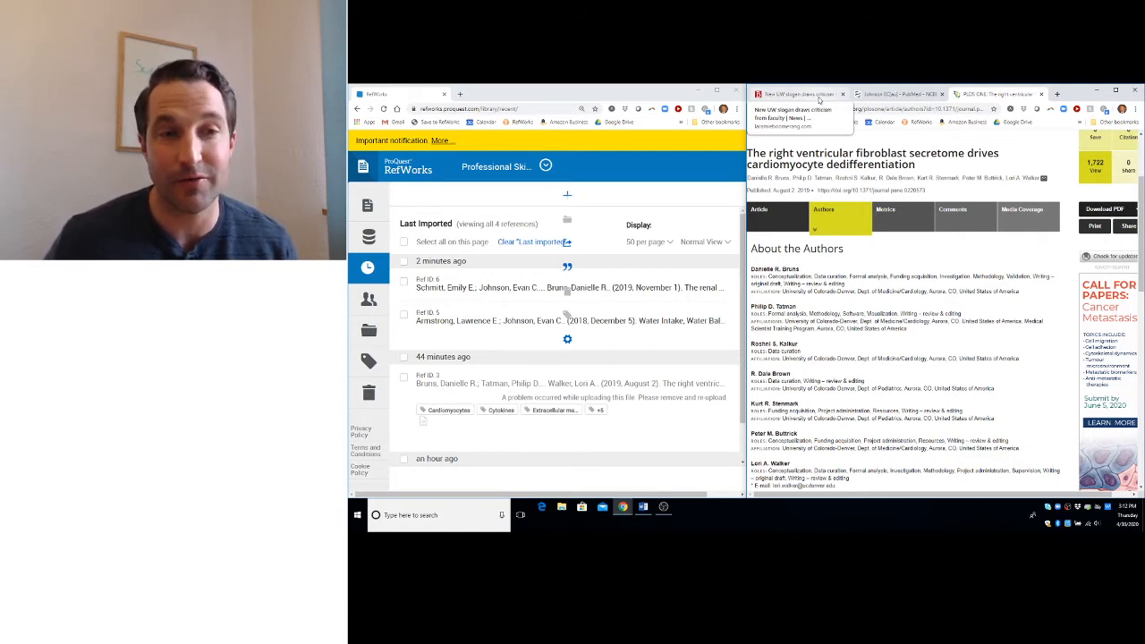
- Run Save to RefWorks on the "New UW slogan draws criticism from faculty" article, keeping Web Page as the reference type
{"action": "left_click", "coordinate": [820, 100]}
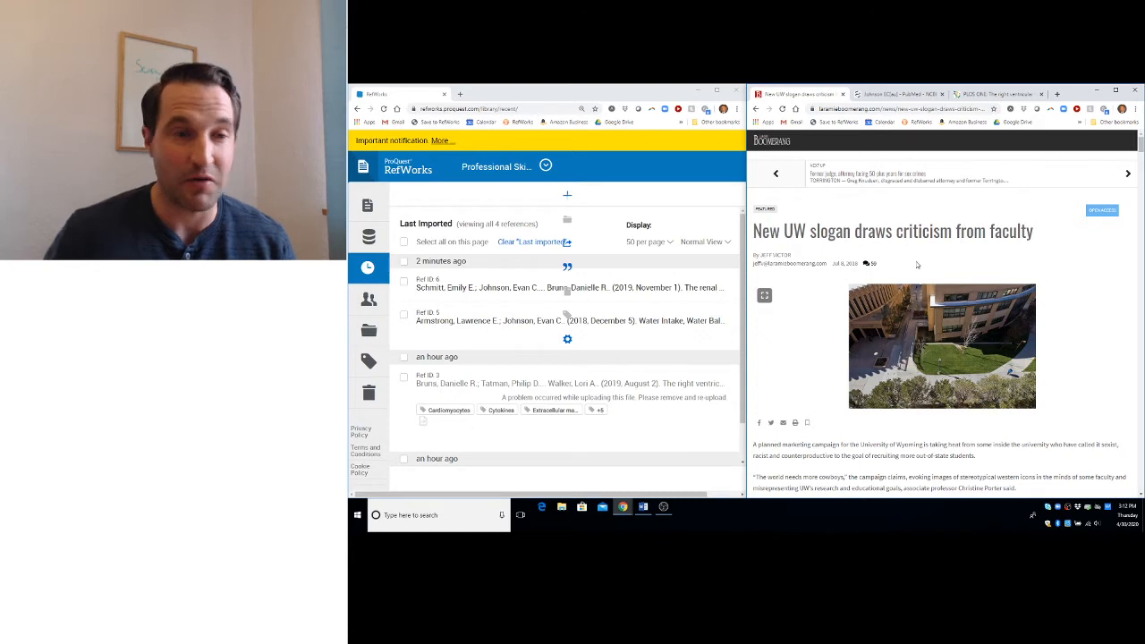
{"action": "left_click", "coordinate": [841, 122]}
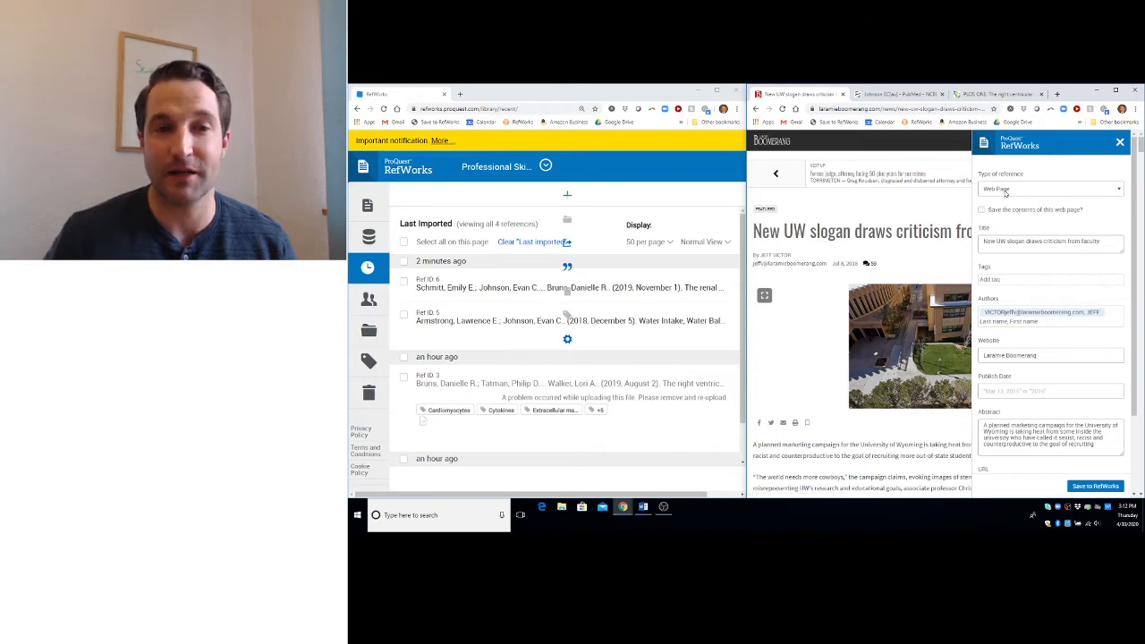
{"action": "left_click", "coordinate": [1005, 191]}
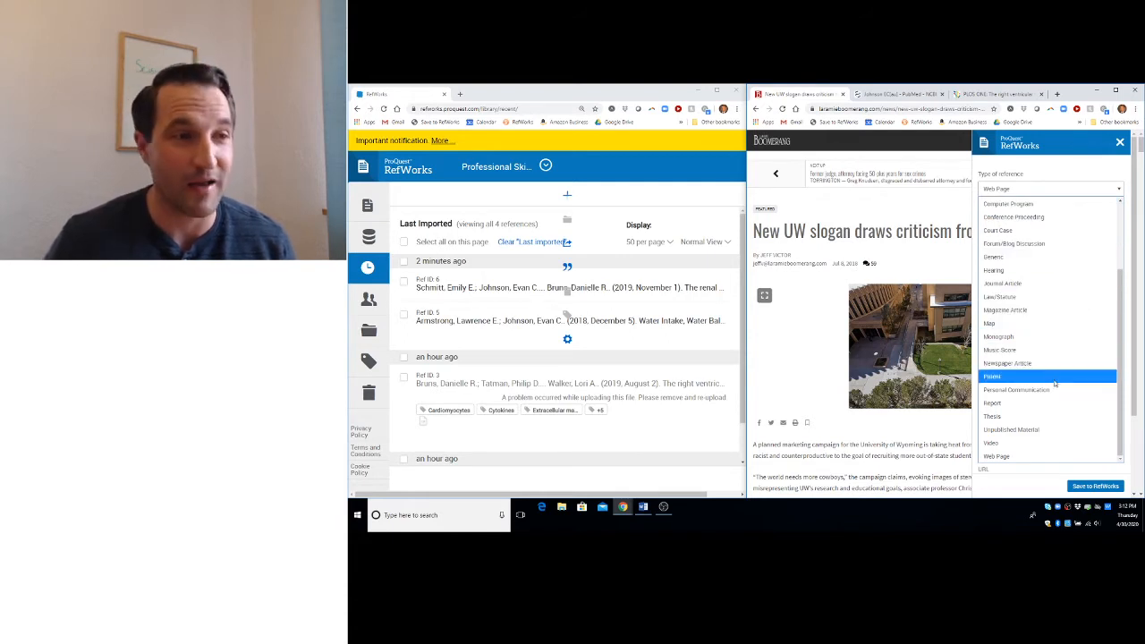
{"action": "left_click", "coordinate": [1004, 460]}
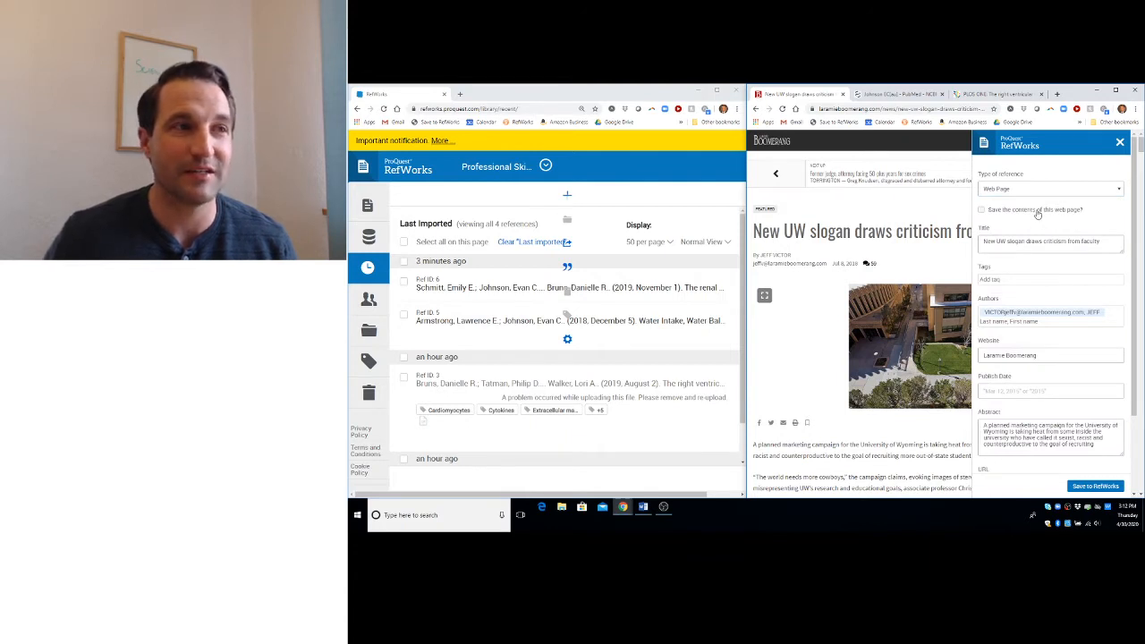
- Set the web page reference's publish date to July 8, 2018
{"action": "scroll", "coordinate": [1042, 347], "scroll_direction": "down", "scroll_amount": 2}
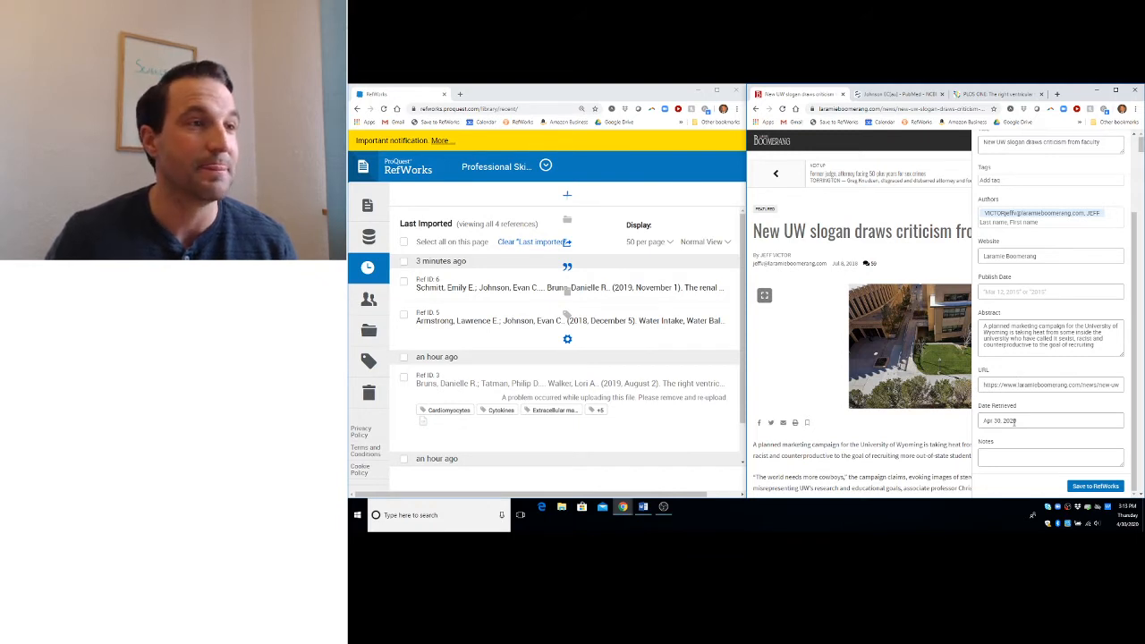
{"action": "left_click", "coordinate": [1026, 295]}
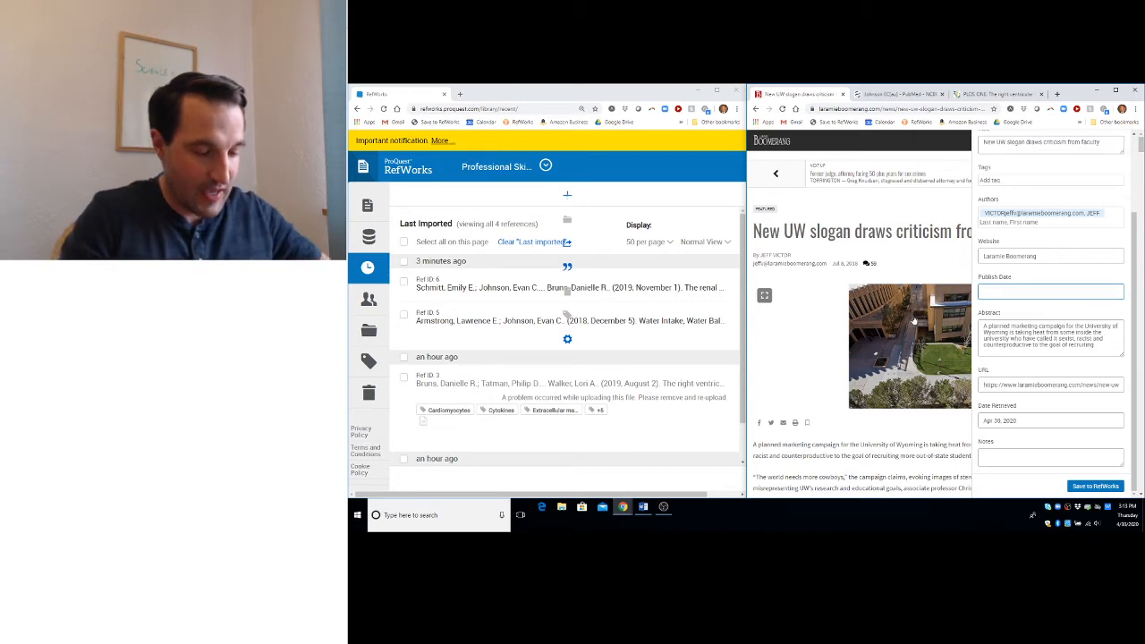
{"action": "type", "text": "July 8th"}
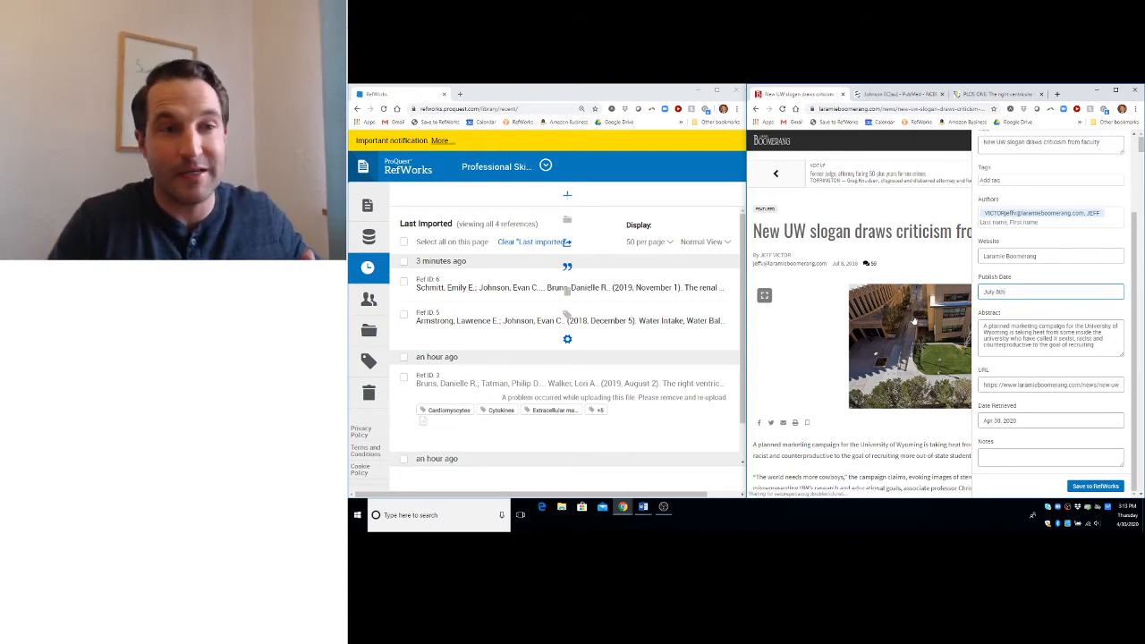
{"action": "key", "text": "BackSpace"}
{"action": "key", "text": "BackSpace"}
{"action": "type", "text": ", 2018"}
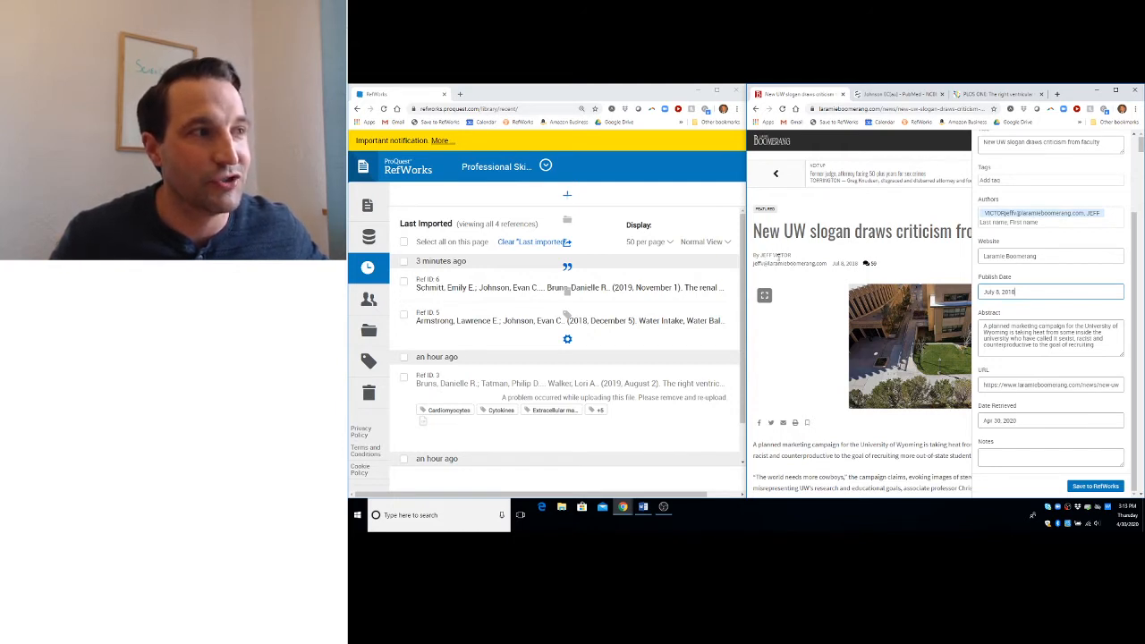
- Remove the e-mail address from the web page reference's author entry, leaving only the author's last and first name
{"action": "left_click", "coordinate": [1084, 214]}
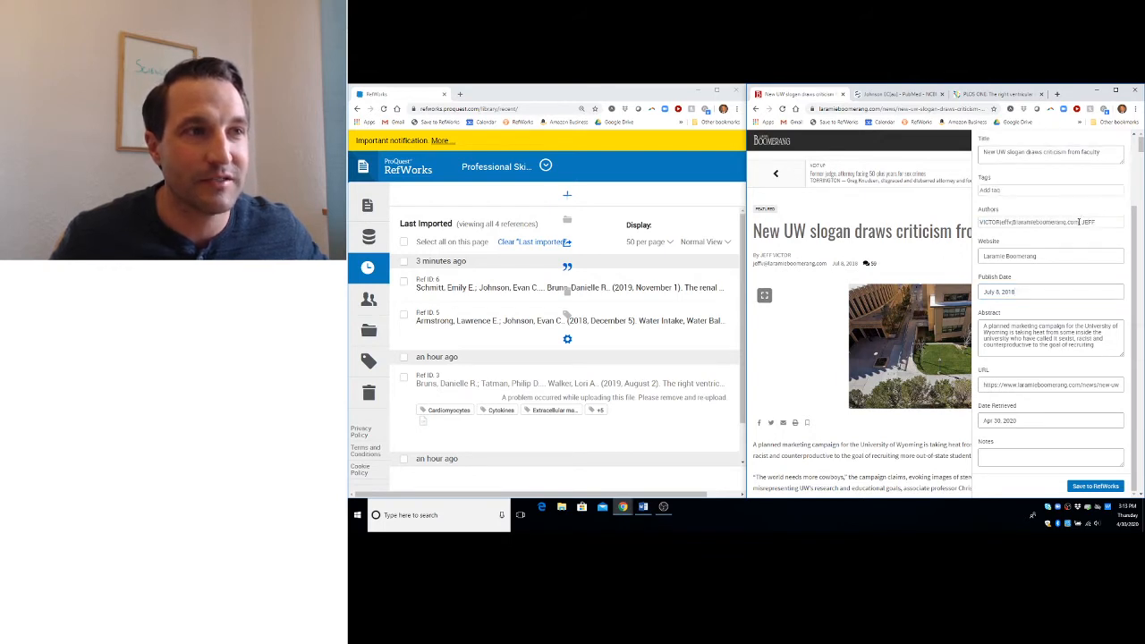
{"action": "key", "text": "BackSpace"}
{"action": "key", "text": "BackSpace"}
{"action": "key", "text": "BackSpace"}
{"action": "key", "text": "BackSpace"}
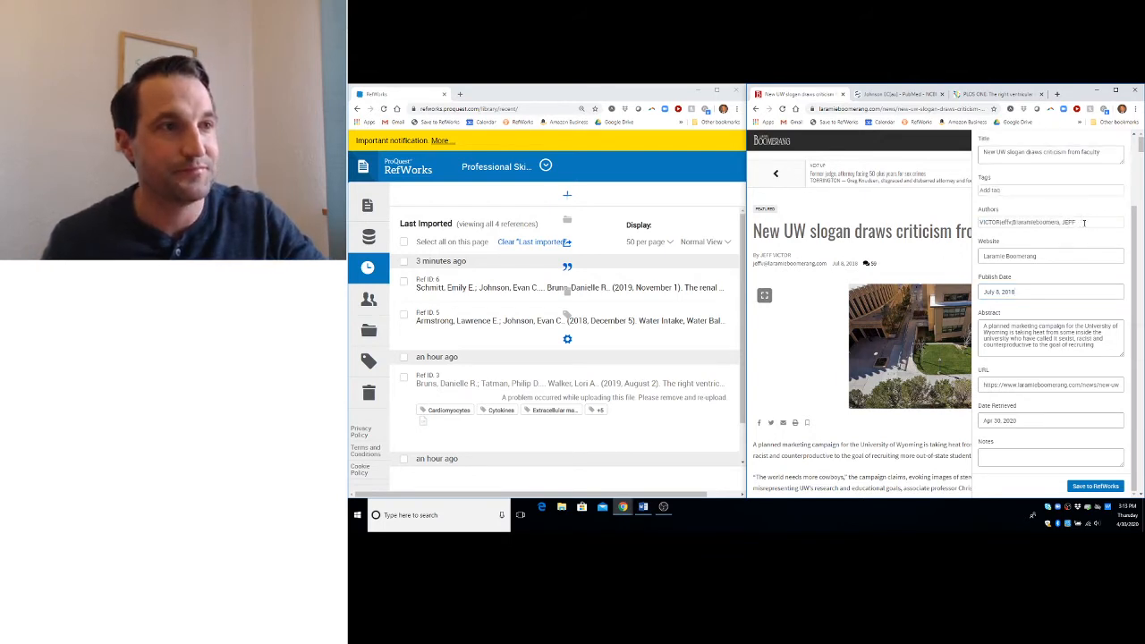
{"action": "key", "text": "BackSpace"}
{"action": "key", "text": "BackSpace"}
{"action": "key", "text": "BackSpace"}
{"action": "key", "text": "BackSpace"}
{"action": "key", "text": "BackSpace"}
{"action": "key", "text": "BackSpace"}
{"action": "key", "text": "BackSpace"}
{"action": "key", "text": "BackSpace"}
{"action": "key", "text": "BackSpace"}
{"action": "key", "text": "BackSpace"}
{"action": "key", "text": "BackSpace"}
{"action": "key", "text": "BackSpace"}
{"action": "key", "text": "BackSpace"}
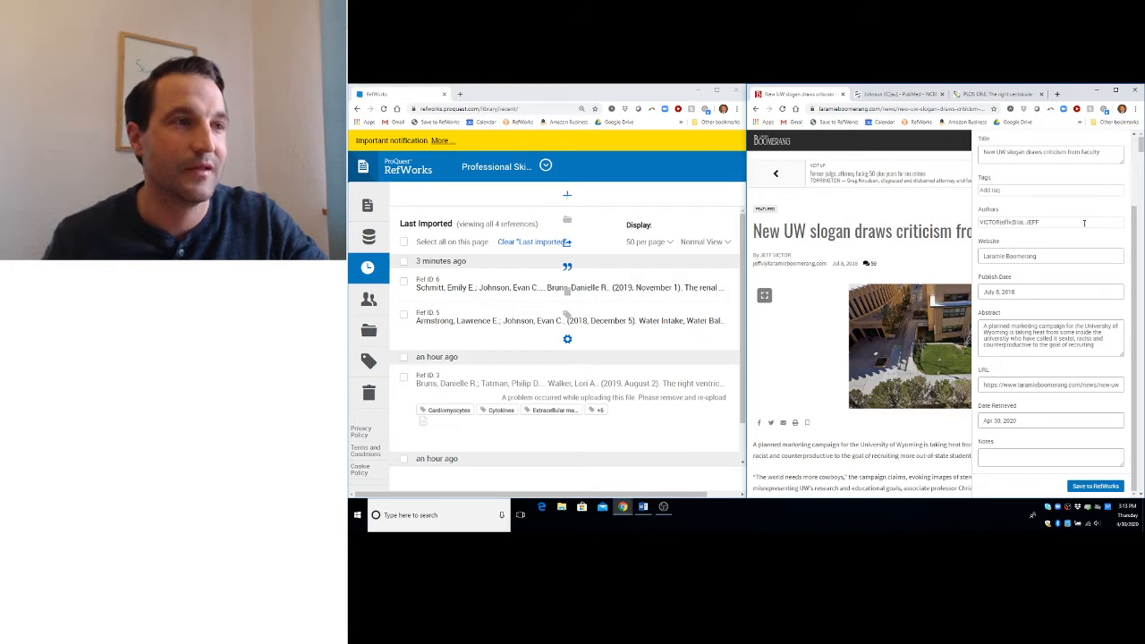
{"action": "key", "text": "BackSpace"}
{"action": "key", "text": "BackSpace"}
{"action": "key", "text": "BackSpace"}
{"action": "key", "text": "BackSpace"}
{"action": "key", "text": "BackSpace"}
{"action": "key", "text": "BackSpace"}
{"action": "key", "text": "BackSpace"}
{"action": "key", "text": "BackSpace"}
{"action": "key", "text": "BackSpace"}
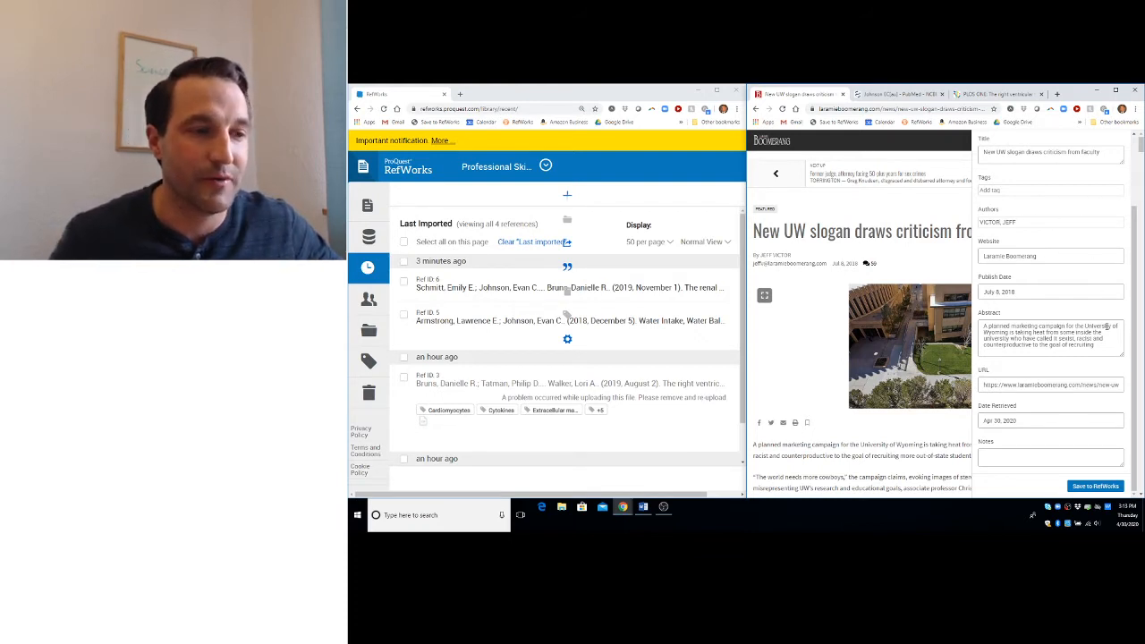
- Import the web page reference into the Professional Skills project, view it in RefWorks, and close the extra RefWorks page
{"action": "left_click", "coordinate": [1092, 485]}
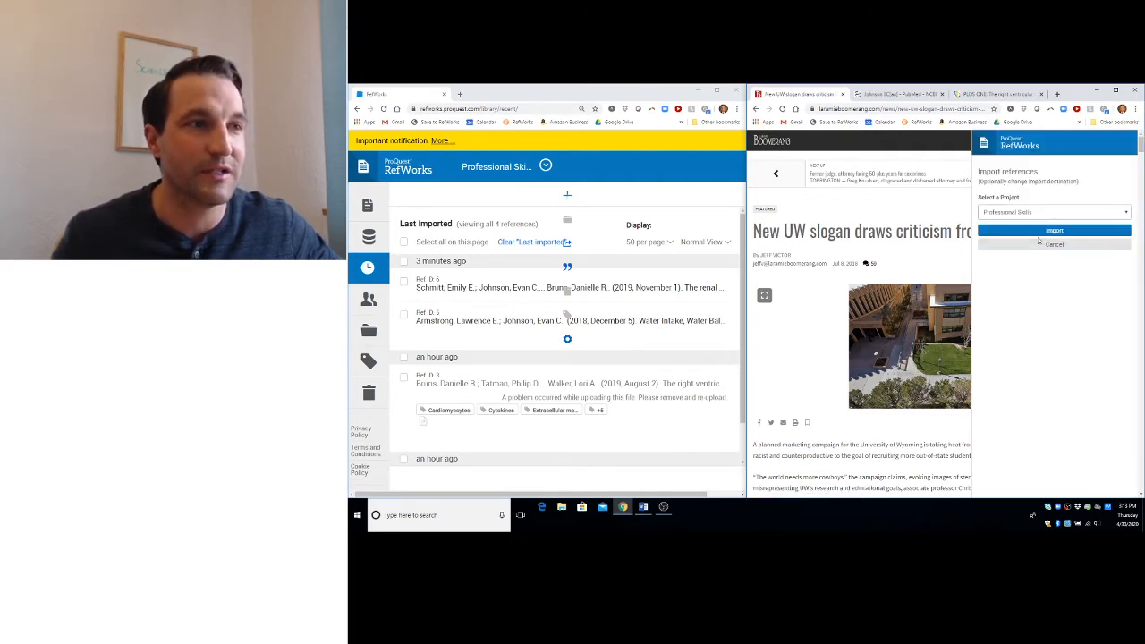
{"action": "left_click", "coordinate": [1040, 233]}
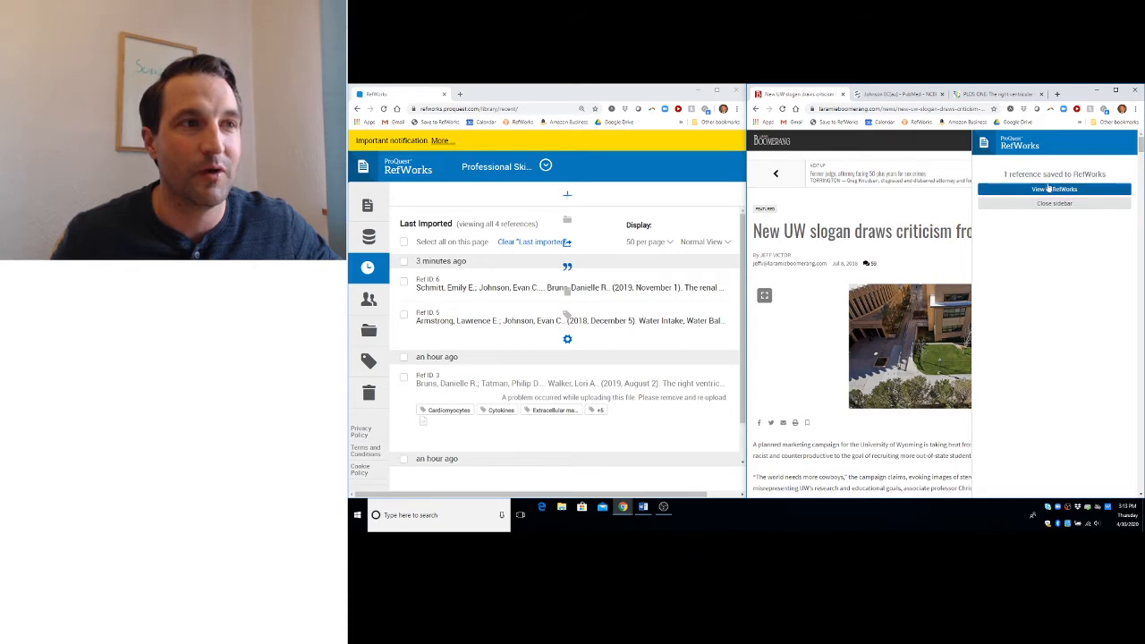
{"action": "left_click", "coordinate": [1103, 189]}
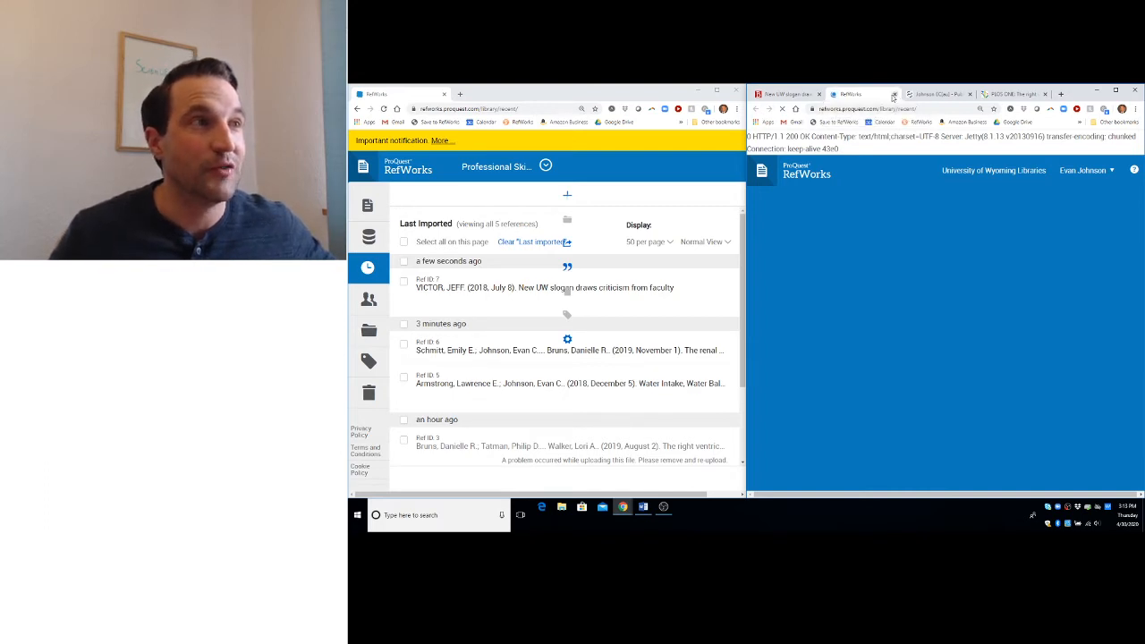
{"action": "left_click", "coordinate": [894, 94]}
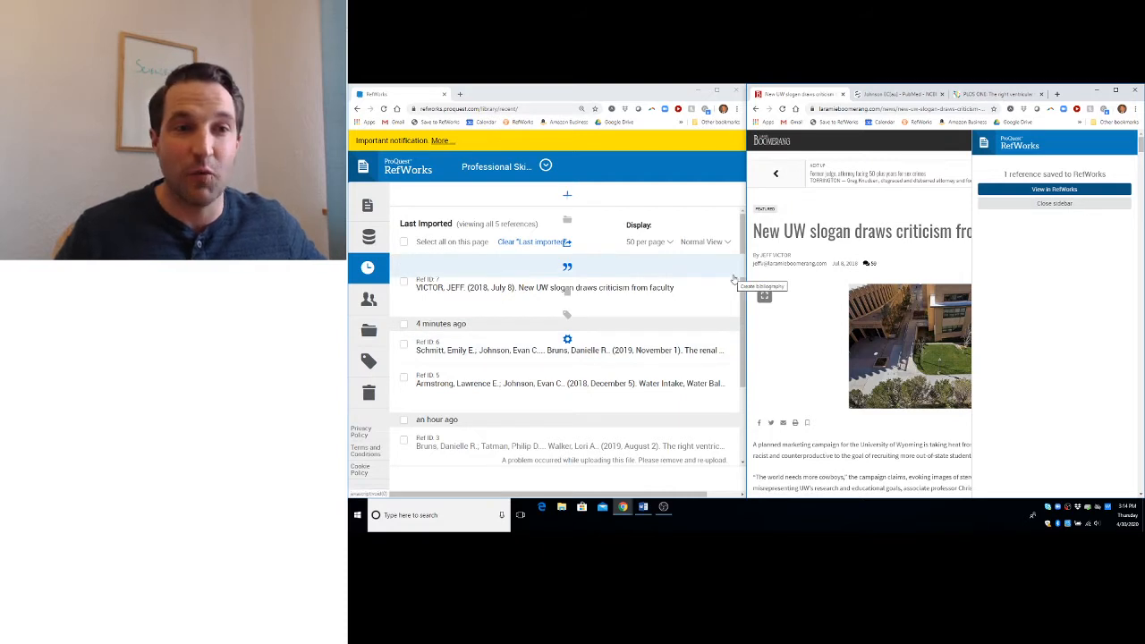
- Minimize the article browser window and switch to the Word manuscript beside RefWorks
{"action": "left_click", "coordinate": [1097, 93]}
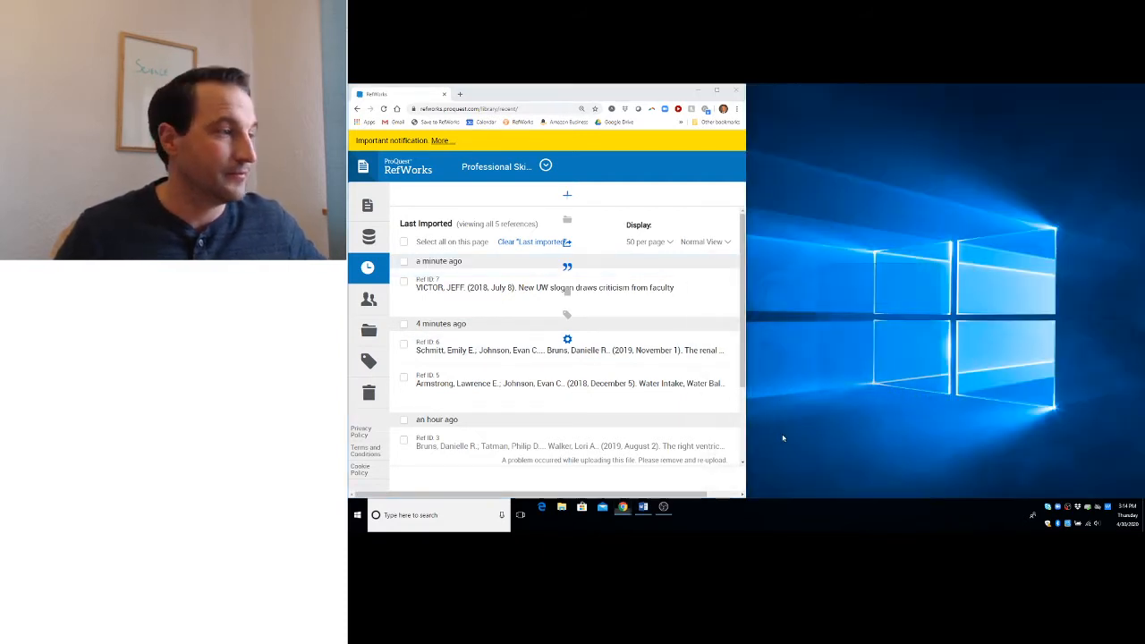
{"action": "right_click", "coordinate": [843, 261]}
{"action": "left_click", "coordinate": [644, 508]}
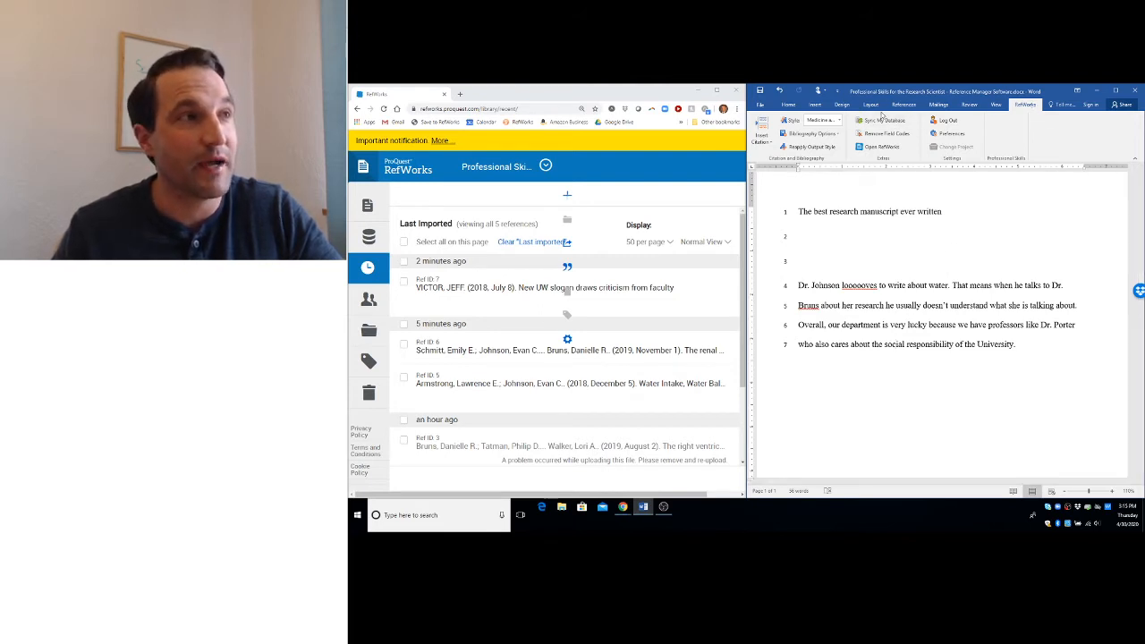
- Minimize the RefWorks window, maximize the Word manuscript, and enlarge the document view to 160%
{"action": "left_click", "coordinate": [815, 105]}
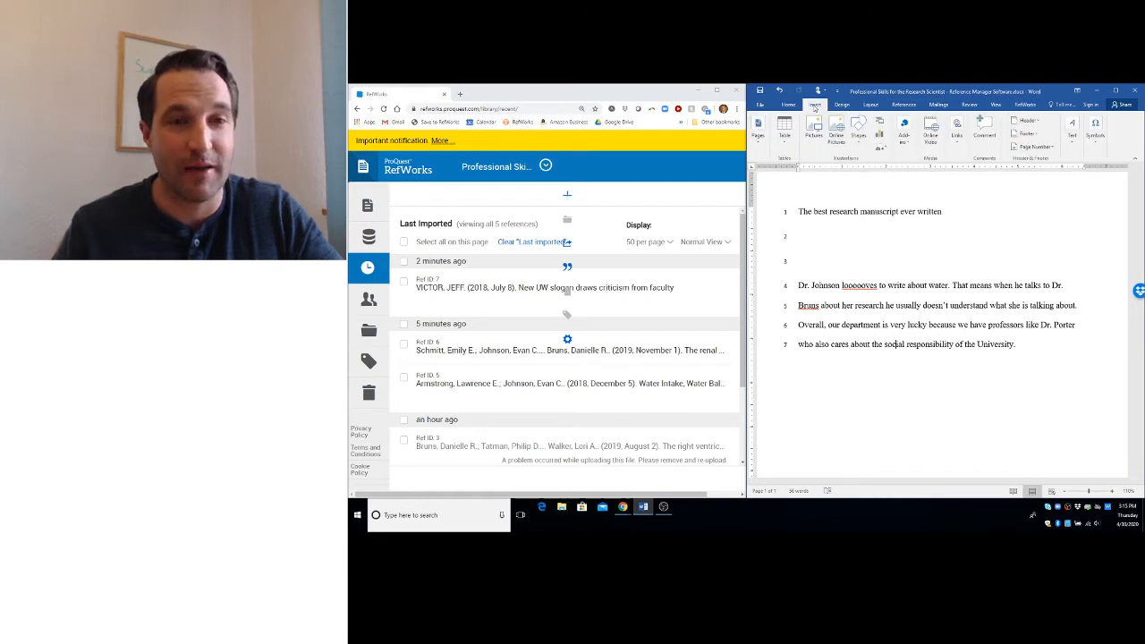
{"action": "left_click", "coordinate": [701, 92]}
{"action": "left_click", "coordinate": [1116, 90]}
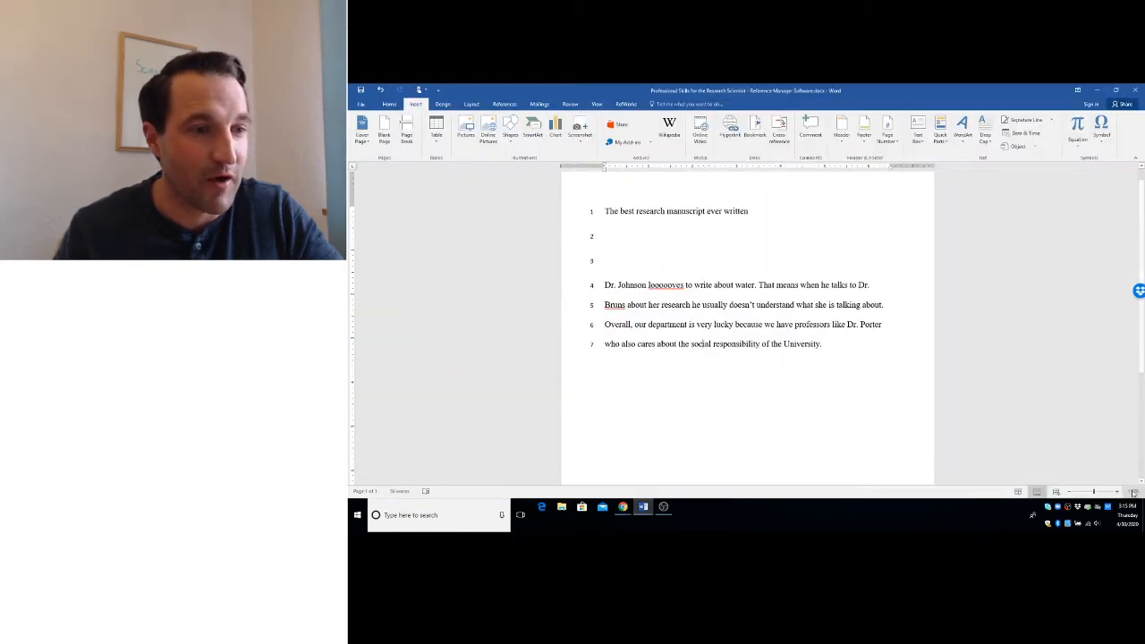
{"action": "left_click", "coordinate": [1117, 492]}
{"action": "left_click", "coordinate": [1118, 492]}
{"action": "left_click", "coordinate": [1118, 492]}
{"action": "left_click", "coordinate": [1118, 492]}
{"action": "left_click", "coordinate": [1118, 492]}
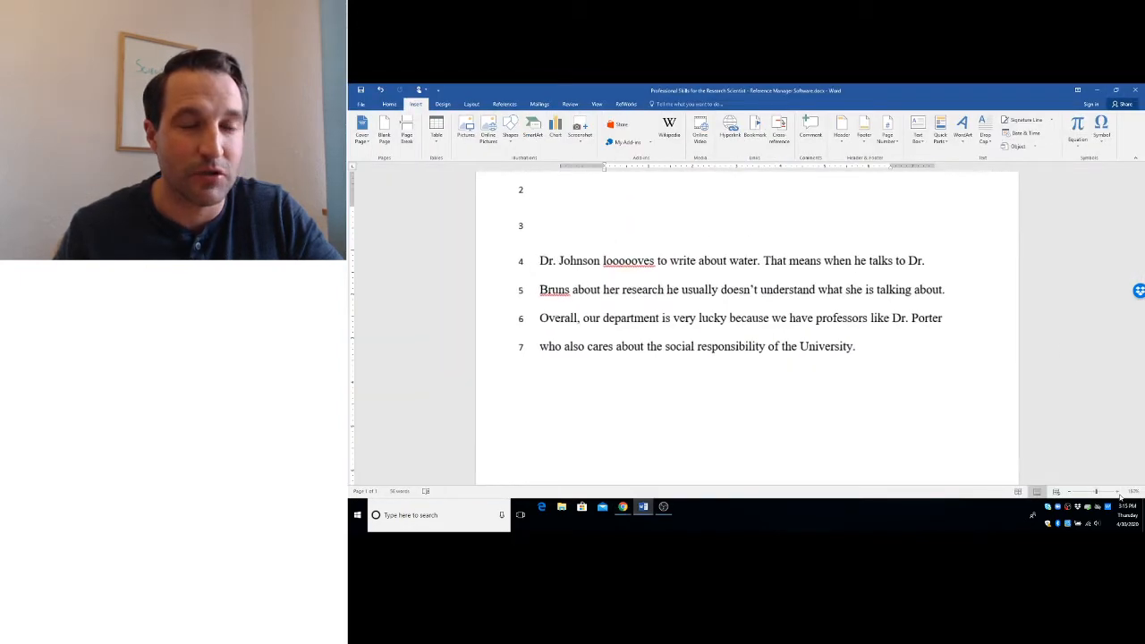
- Search the Office Add-ins store for refworks, check the RefWorks Citation Manager entry, and close the store
{"action": "scroll", "coordinate": [1059, 462], "scroll_direction": "up", "scroll_amount": 1}
{"action": "scroll", "coordinate": [1059, 462], "scroll_direction": "up", "scroll_amount": 1}
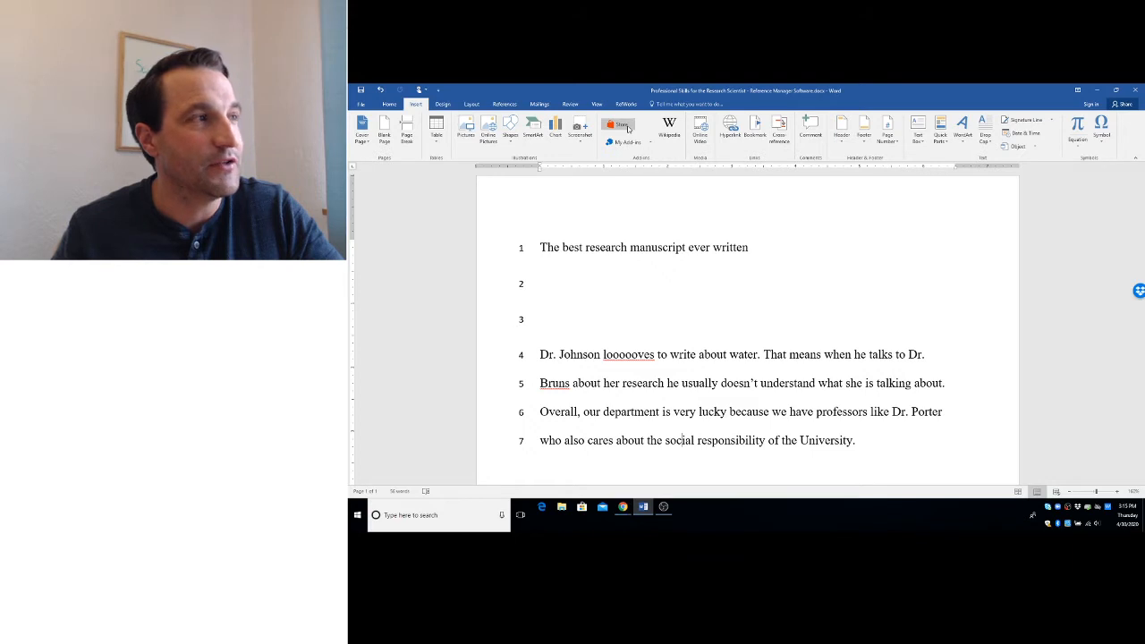
{"action": "left_click", "coordinate": [629, 130]}
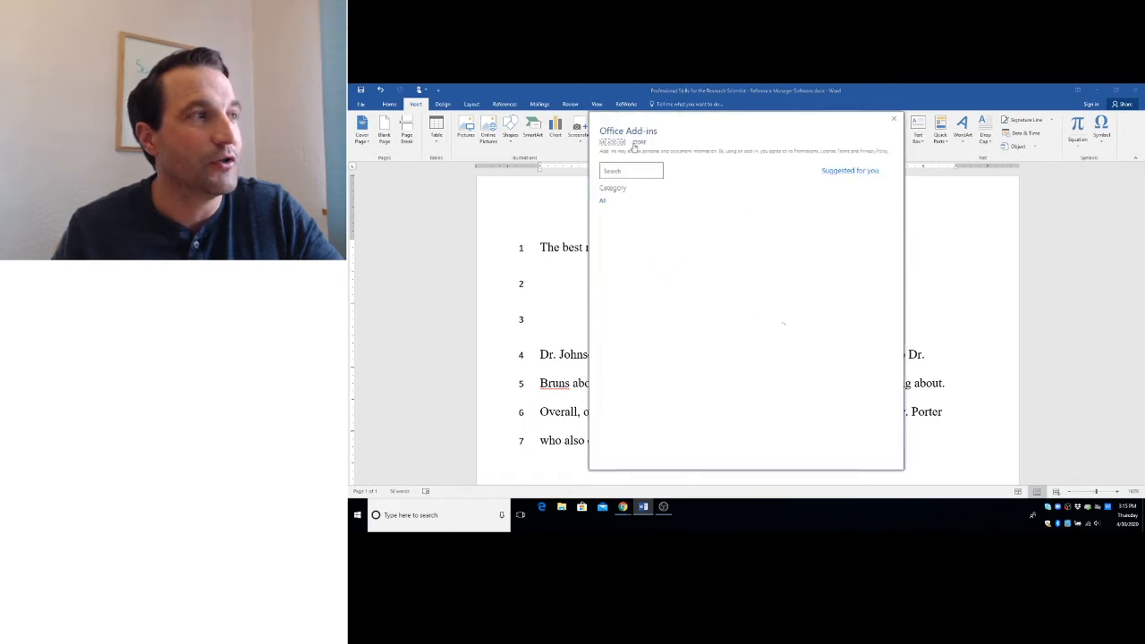
{"action": "left_click", "coordinate": [636, 169]}
{"action": "type", "text": "re"}
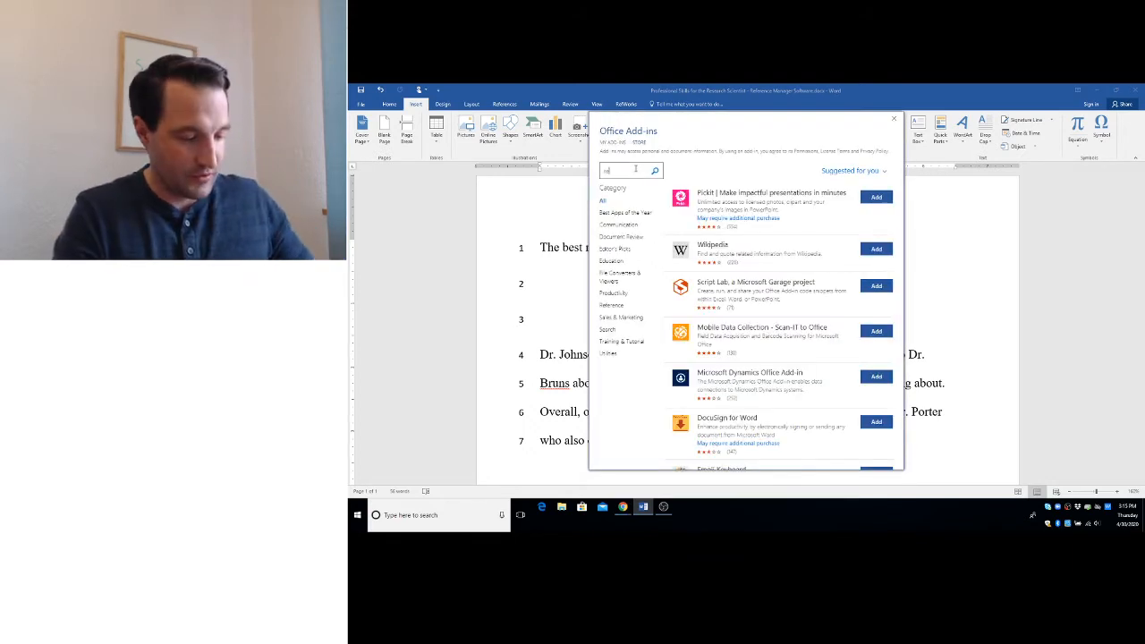
{"action": "type", "text": "fworks"}
{"action": "key", "text": "Return"}
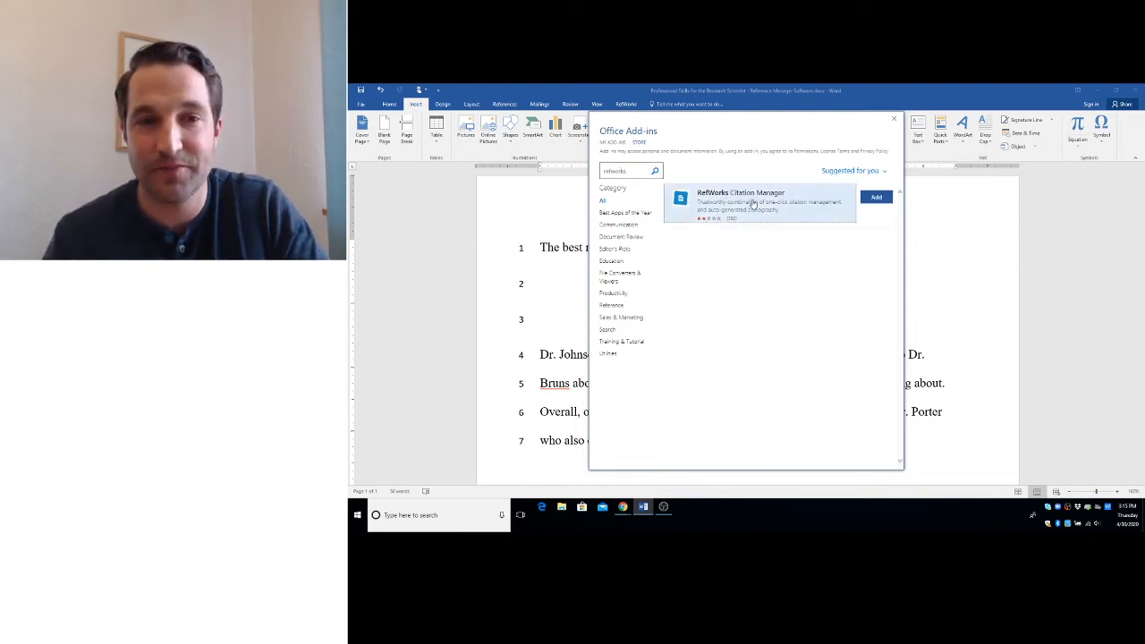
{"action": "left_click", "coordinate": [893, 118]}
- Open the installed RefWorks Citation Manager add-in and select the upper of the two Water Intake references
{"action": "left_click", "coordinate": [650, 142]}
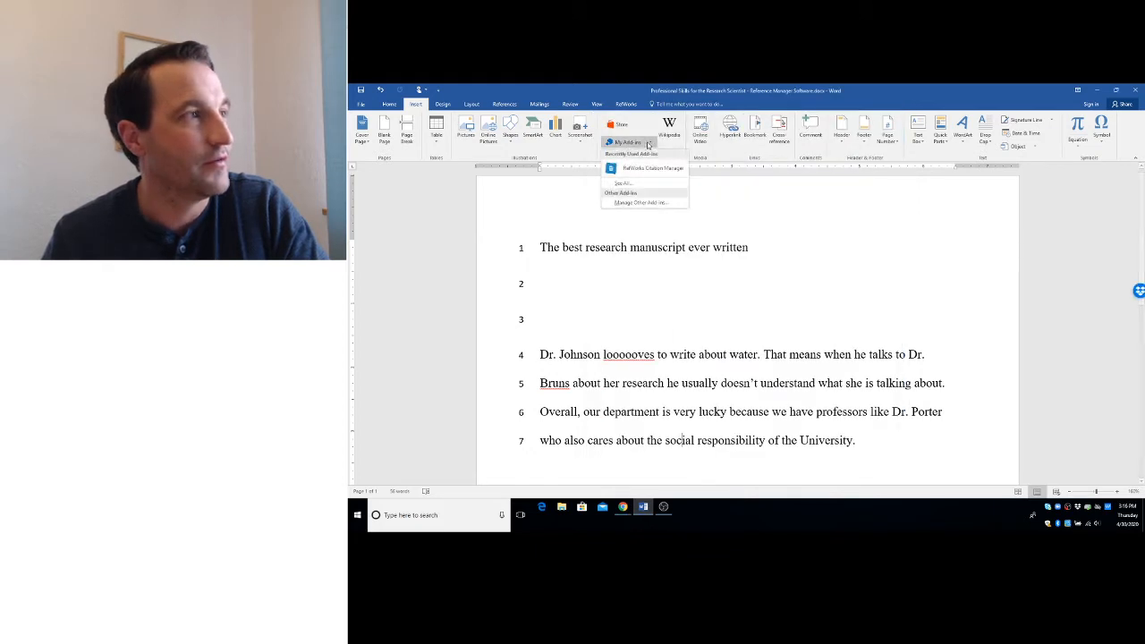
{"action": "left_click", "coordinate": [650, 168]}
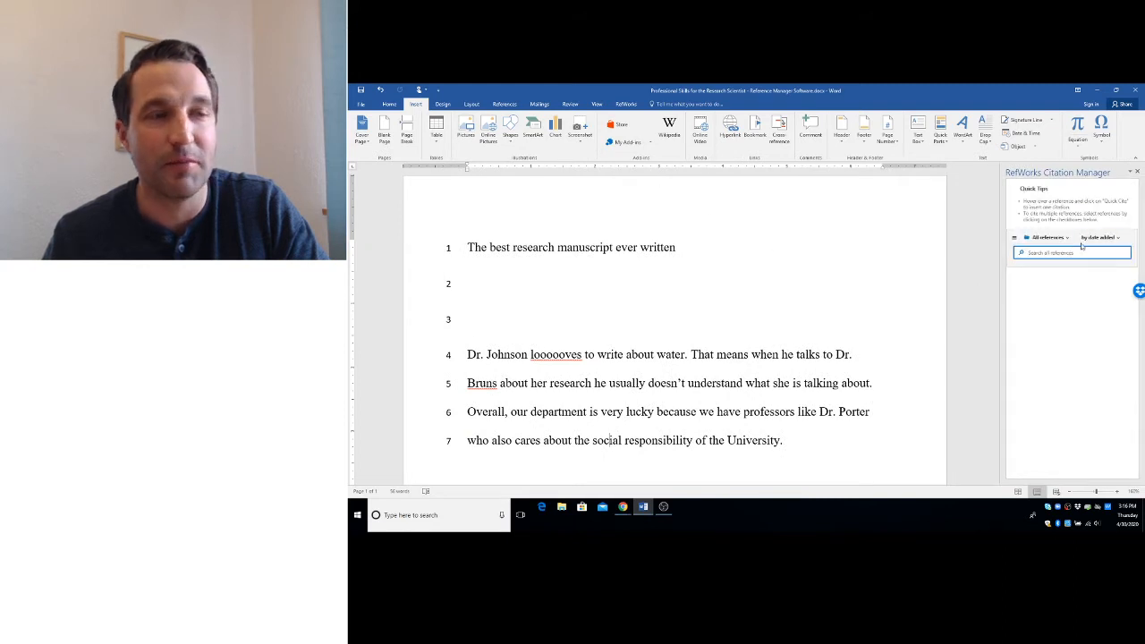
{"action": "mouse_move", "coordinate": [1052, 276]}
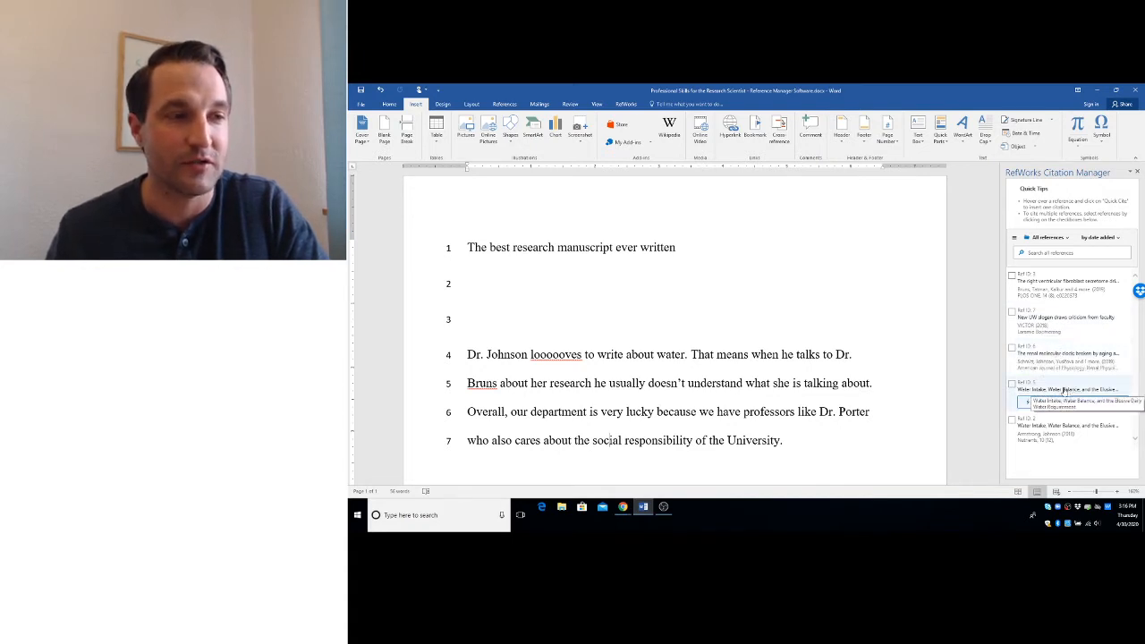
{"action": "mouse_move", "coordinate": [1049, 436]}
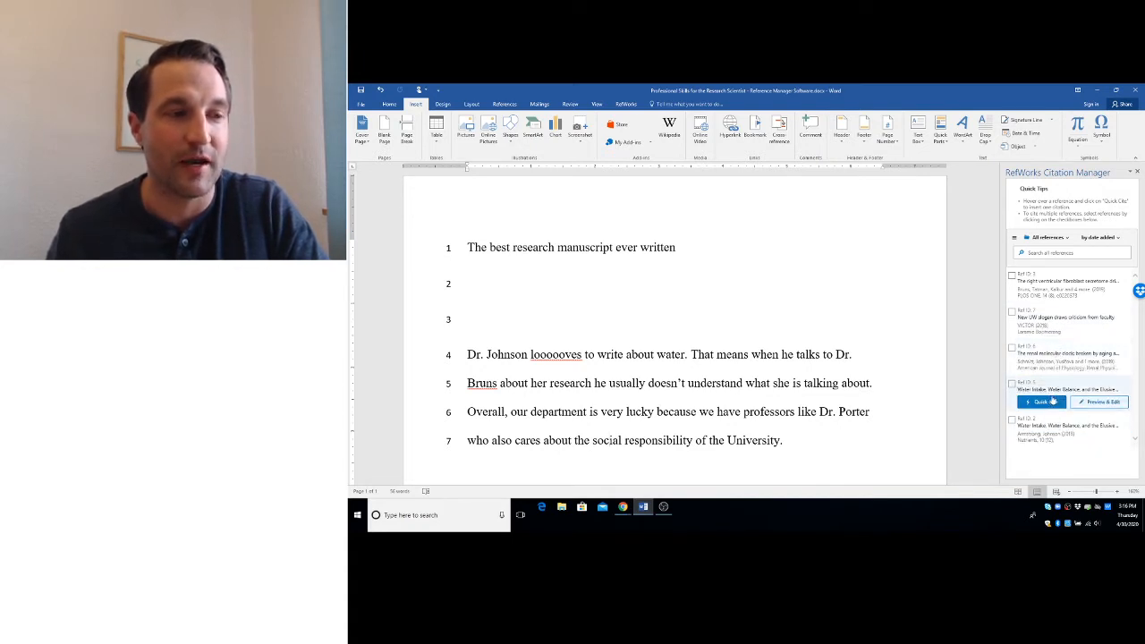
{"action": "left_click", "coordinate": [1012, 385]}
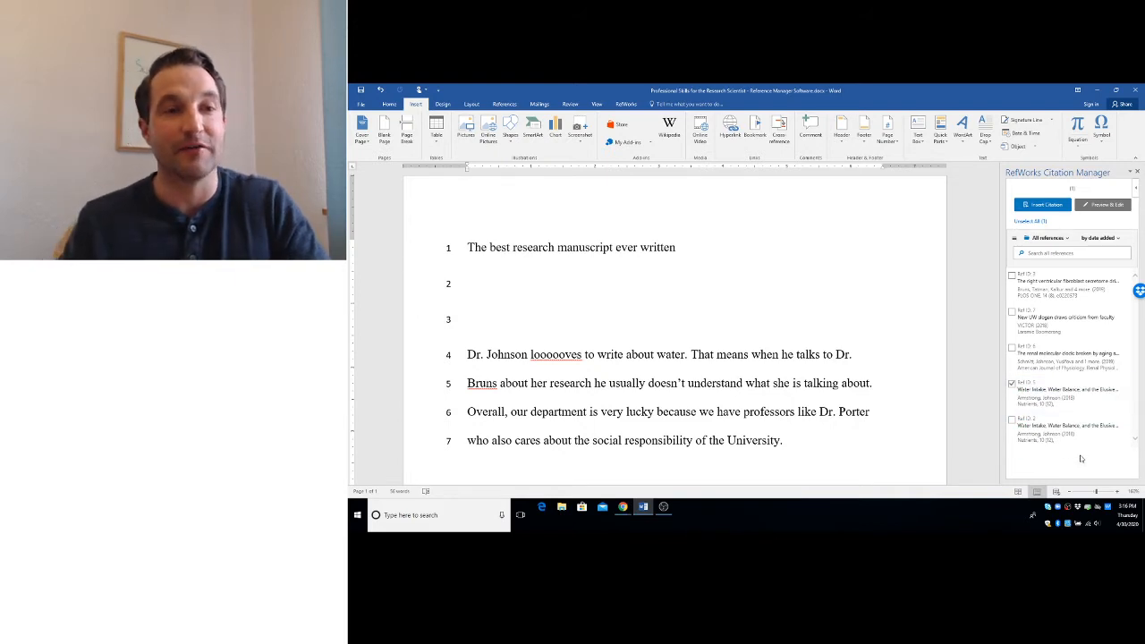
{"action": "mouse_move", "coordinate": [1021, 393]}
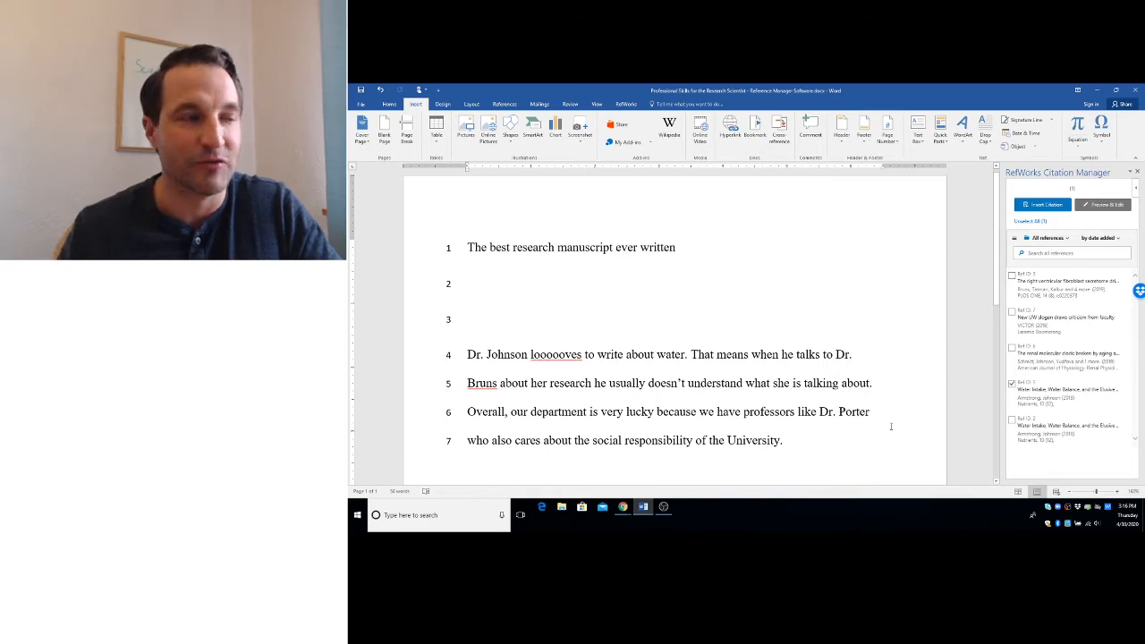
- Arrange the manuscript beside the RefWorks window and open the Professional Skills project from the project management page
{"action": "left_click_drag", "start_coordinate": [1017, 91], "coordinate": [1144, 91]}
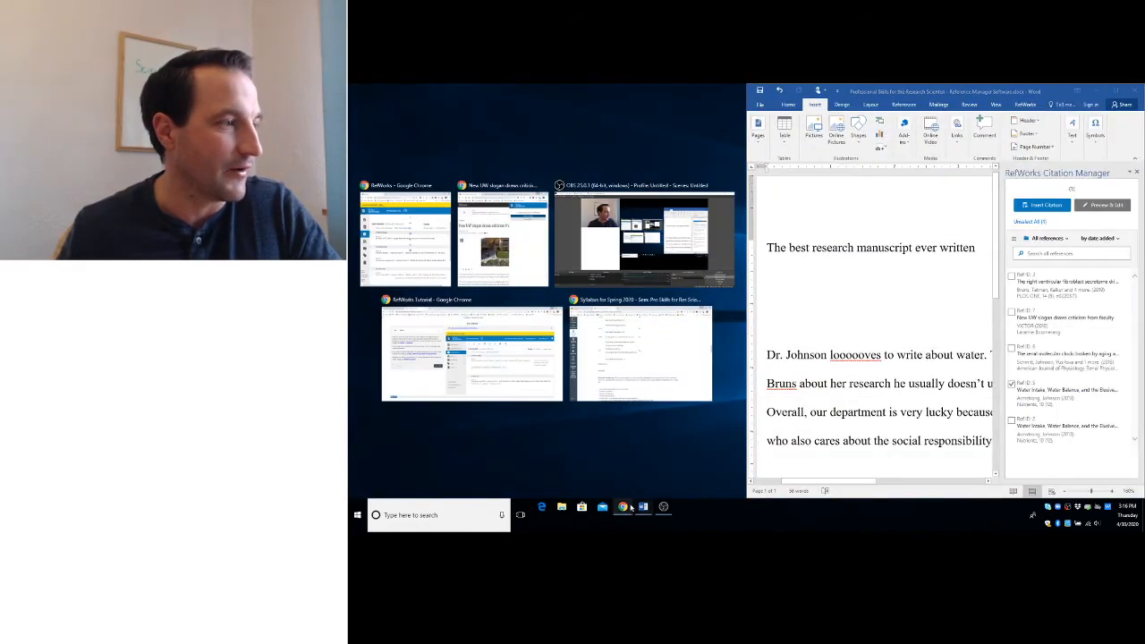
{"action": "left_click", "coordinate": [430, 275]}
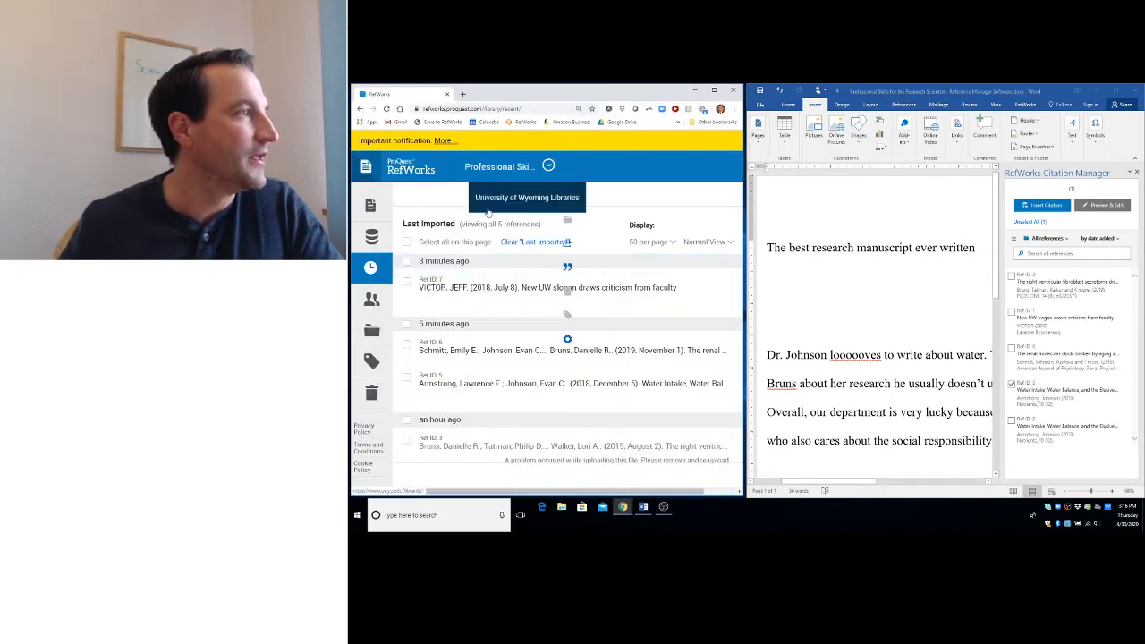
{"action": "left_click", "coordinate": [548, 167]}
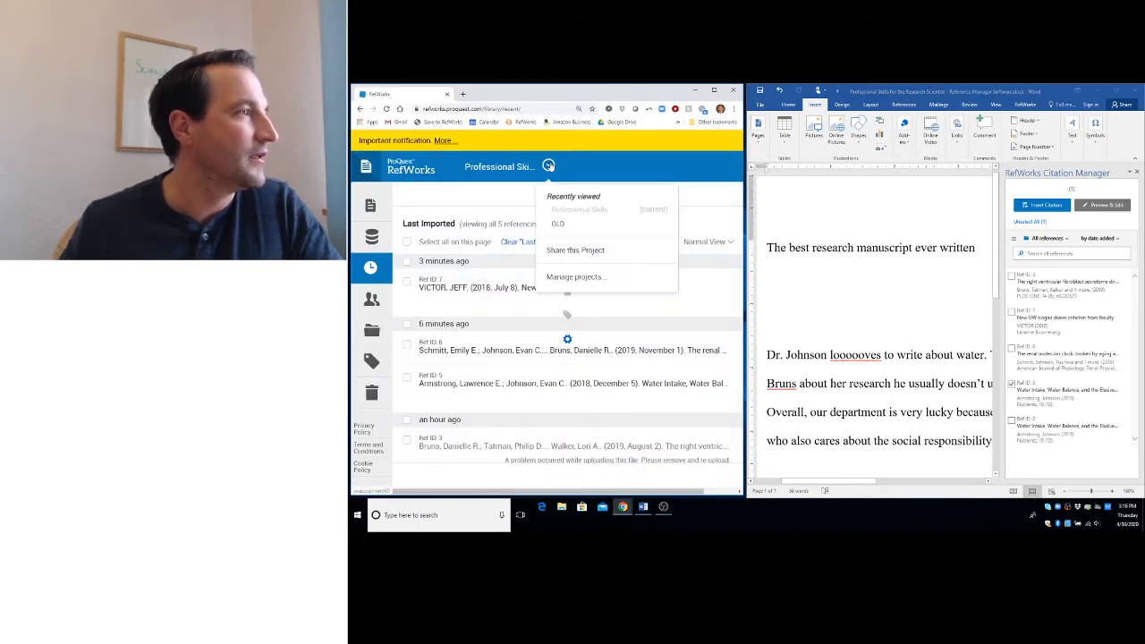
{"action": "left_click", "coordinate": [582, 277]}
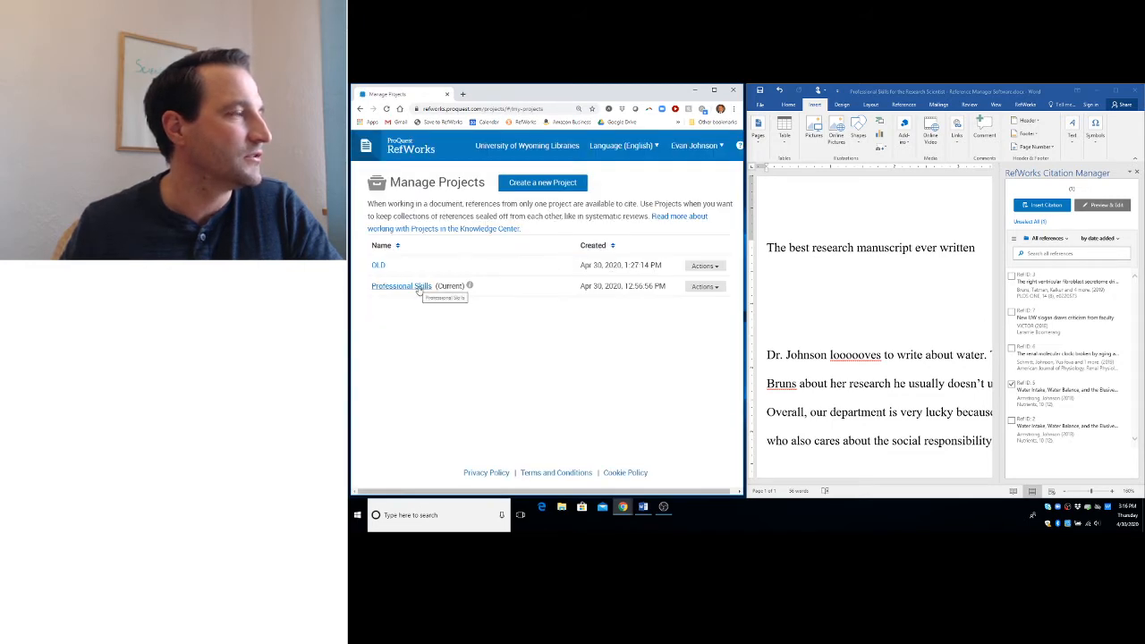
{"action": "left_click", "coordinate": [707, 288]}
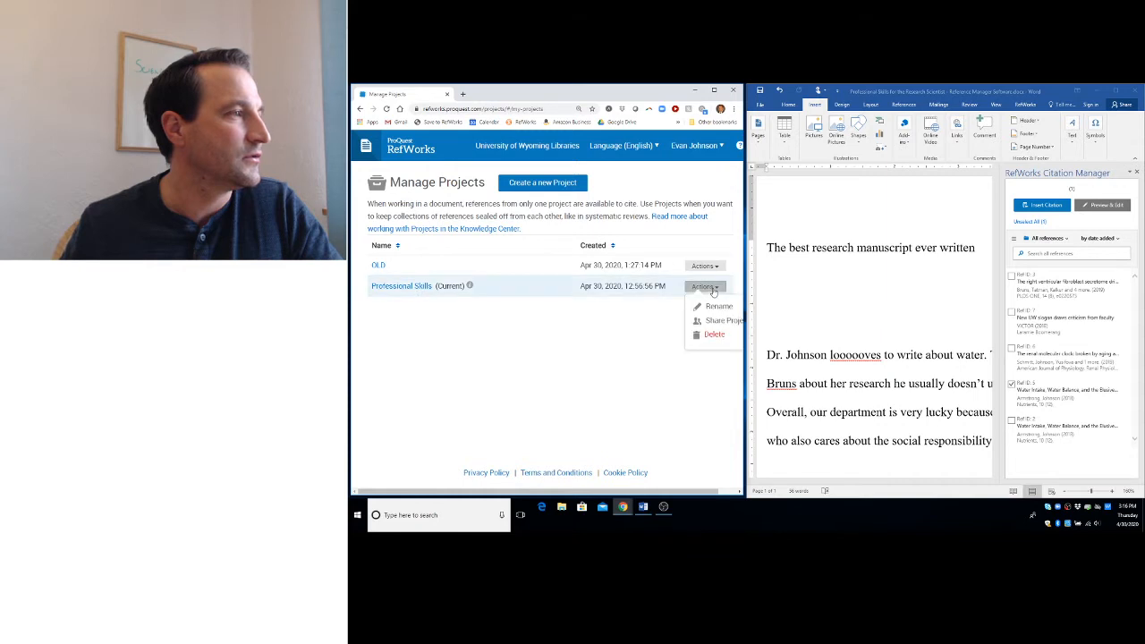
{"action": "left_click", "coordinate": [413, 287]}
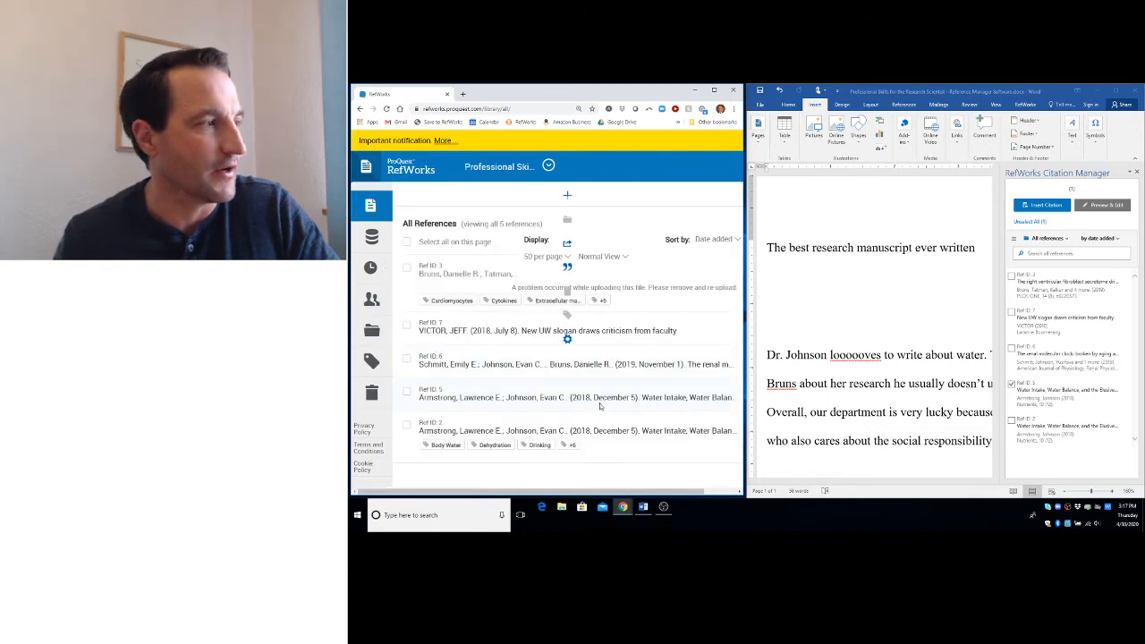
- Check the project's deleted documents and last imported references, minimize RefWorks, and maximize the Word manuscript
{"action": "left_click", "coordinate": [407, 391]}
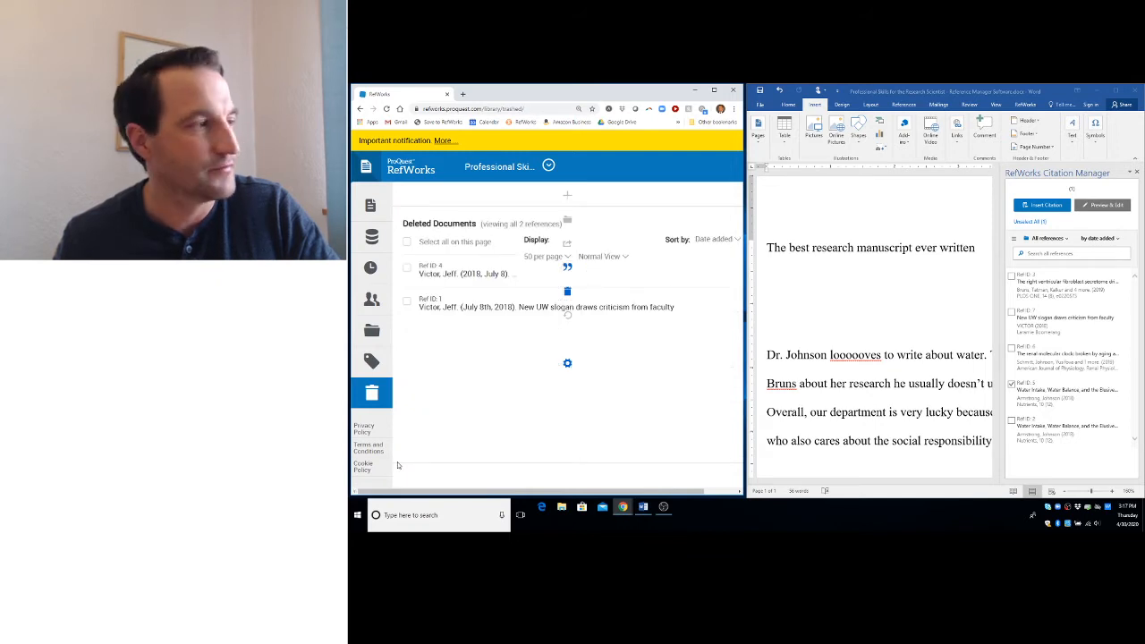
{"action": "left_click", "coordinate": [413, 168]}
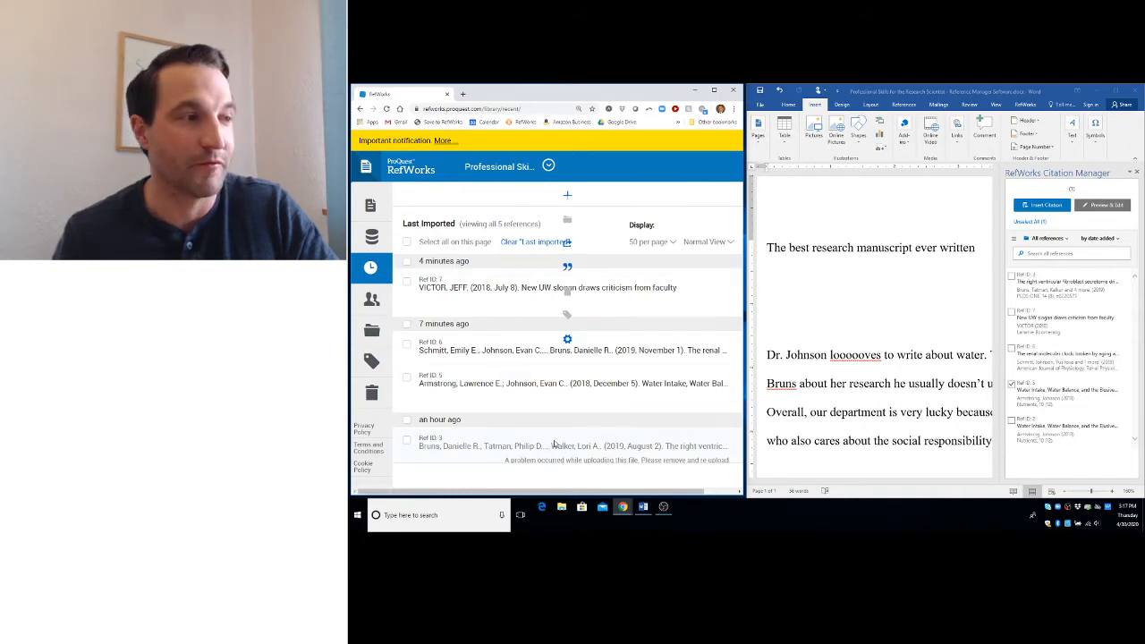
{"action": "left_click", "coordinate": [696, 90]}
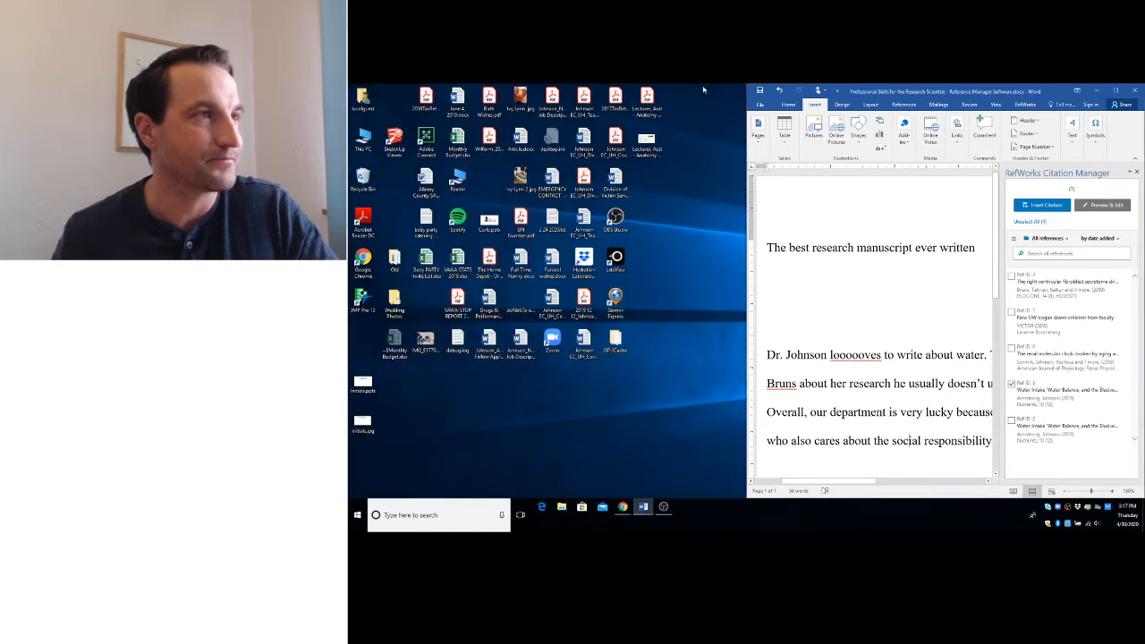
{"action": "left_click", "coordinate": [1116, 90]}
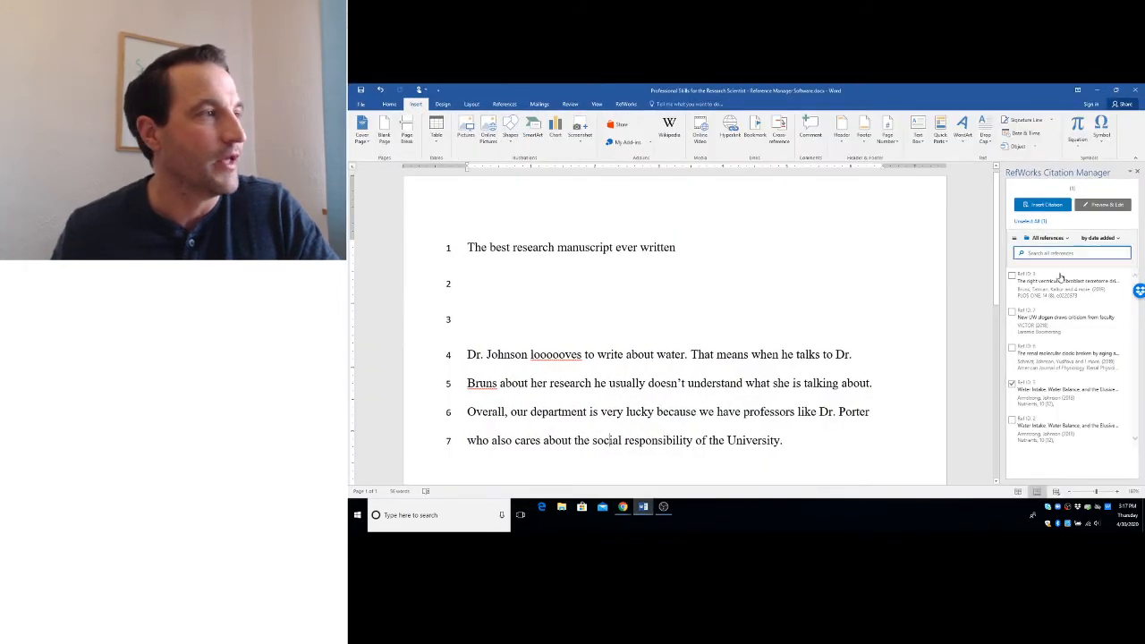
- Close and reopen the RefWorks Citation Manager add-in to reload its reference list
{"action": "scroll", "coordinate": [651, 343], "scroll_direction": "down", "scroll_amount": 2}
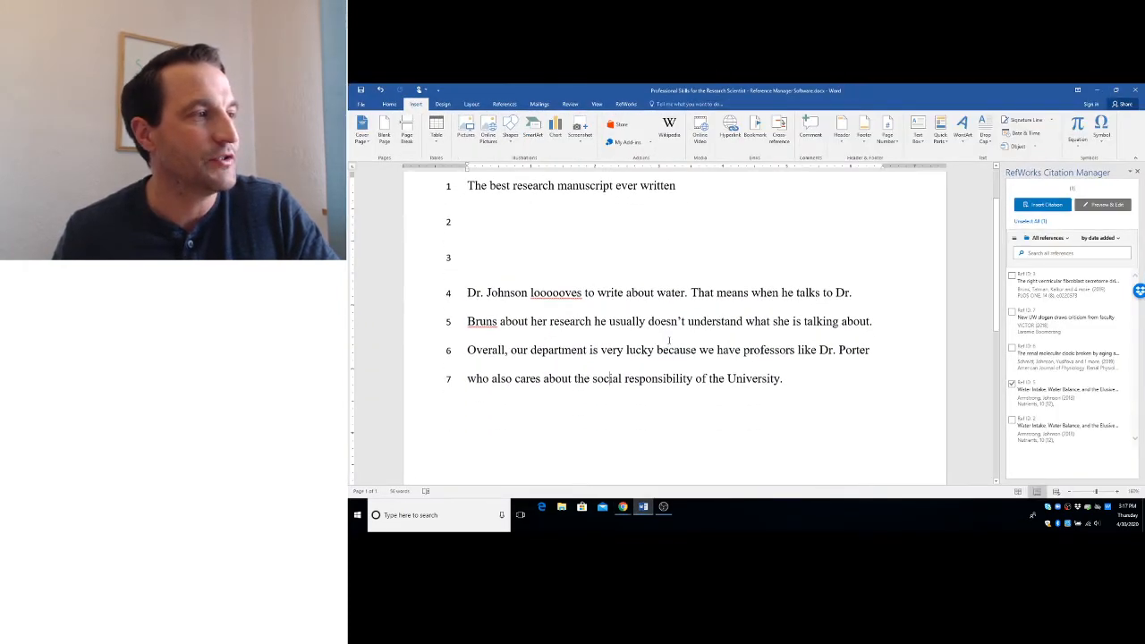
{"action": "left_click", "coordinate": [1047, 294]}
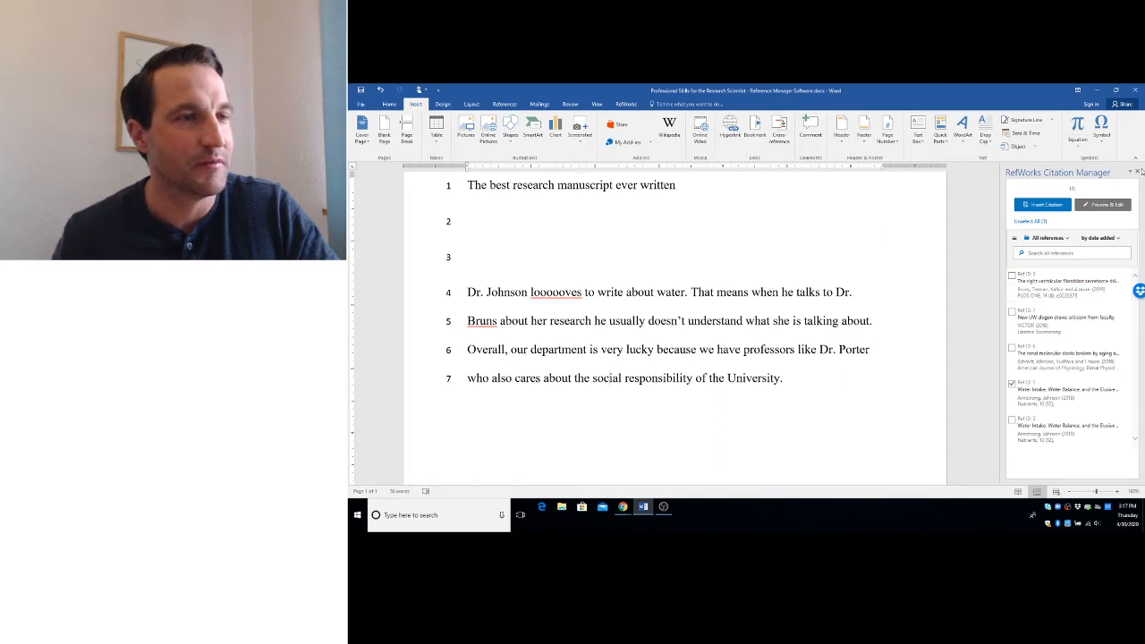
{"action": "left_click", "coordinate": [634, 144]}
{"action": "left_click", "coordinate": [649, 169]}
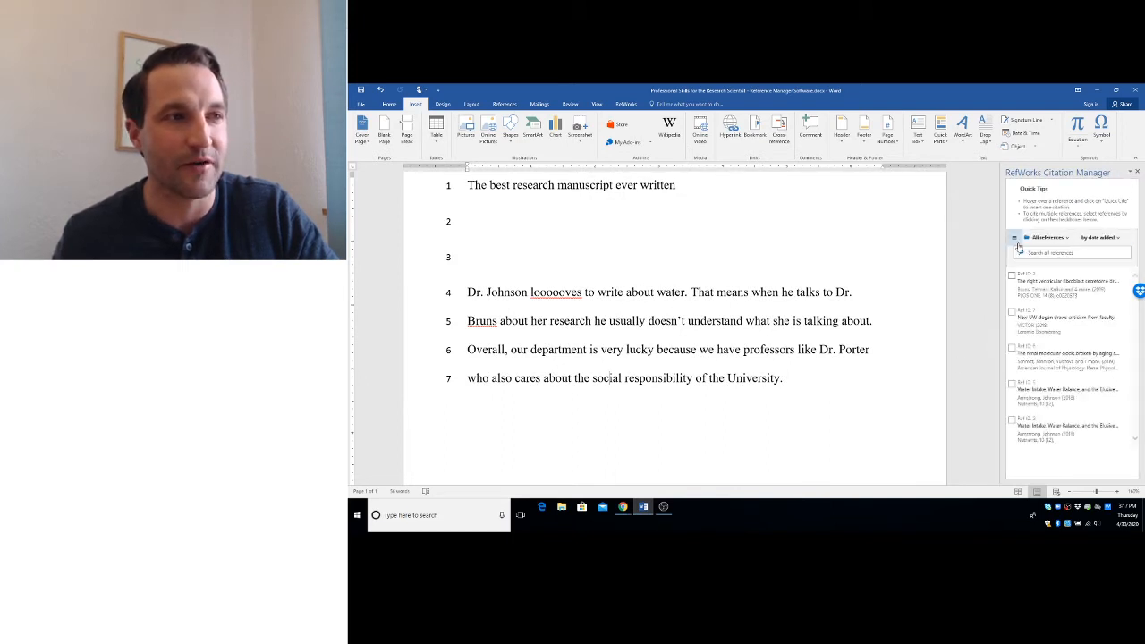
- Insert a quick citation of the Water Intake reference with Ref ID 2 after "water" in the first sentence
{"action": "mouse_move", "coordinate": [1035, 285]}
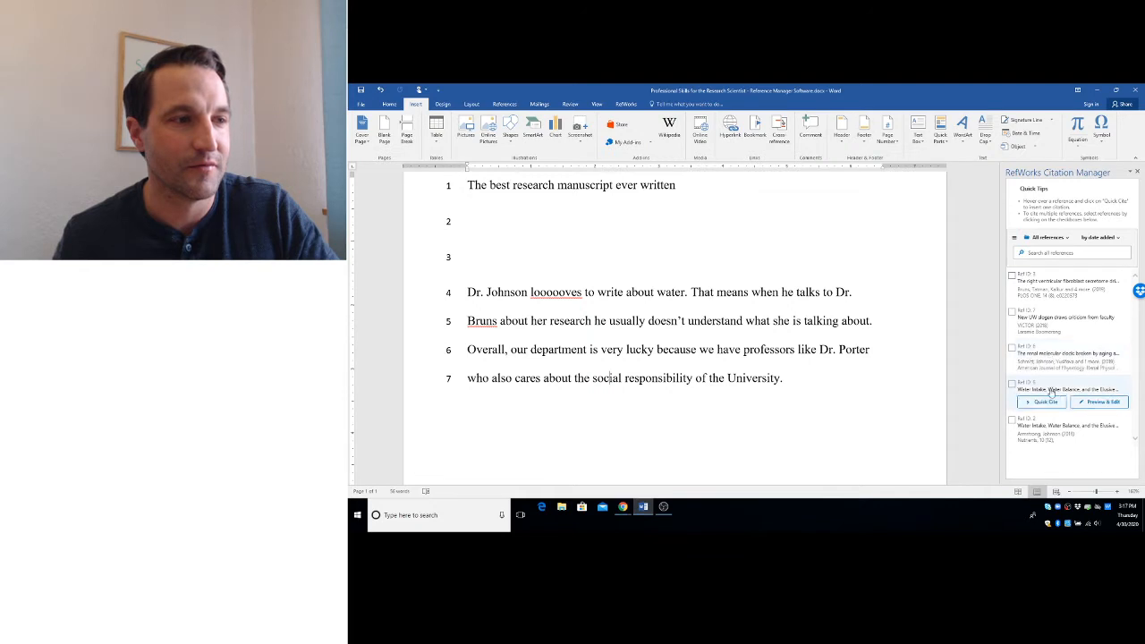
{"action": "mouse_move", "coordinate": [1063, 440]}
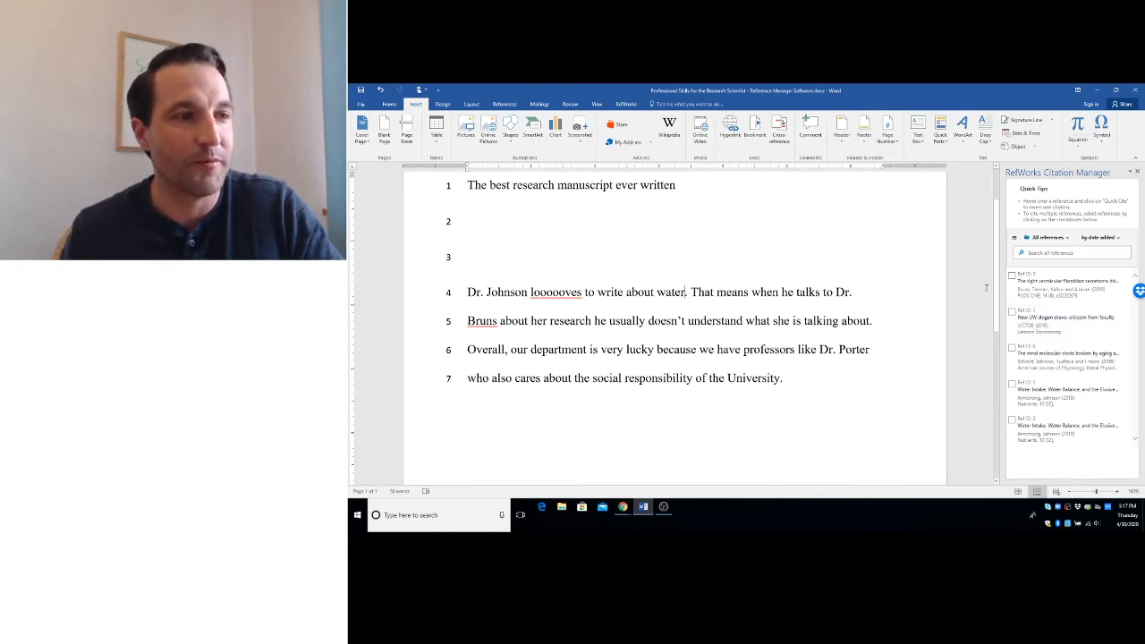
{"action": "mouse_move", "coordinate": [1037, 341]}
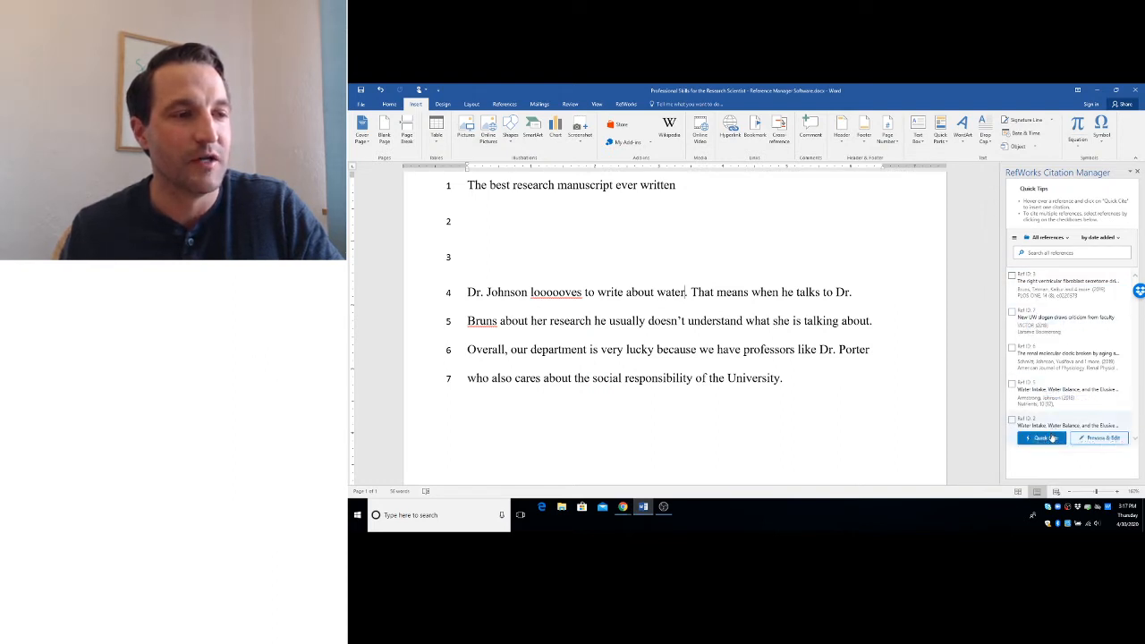
{"action": "left_click", "coordinate": [1053, 439]}
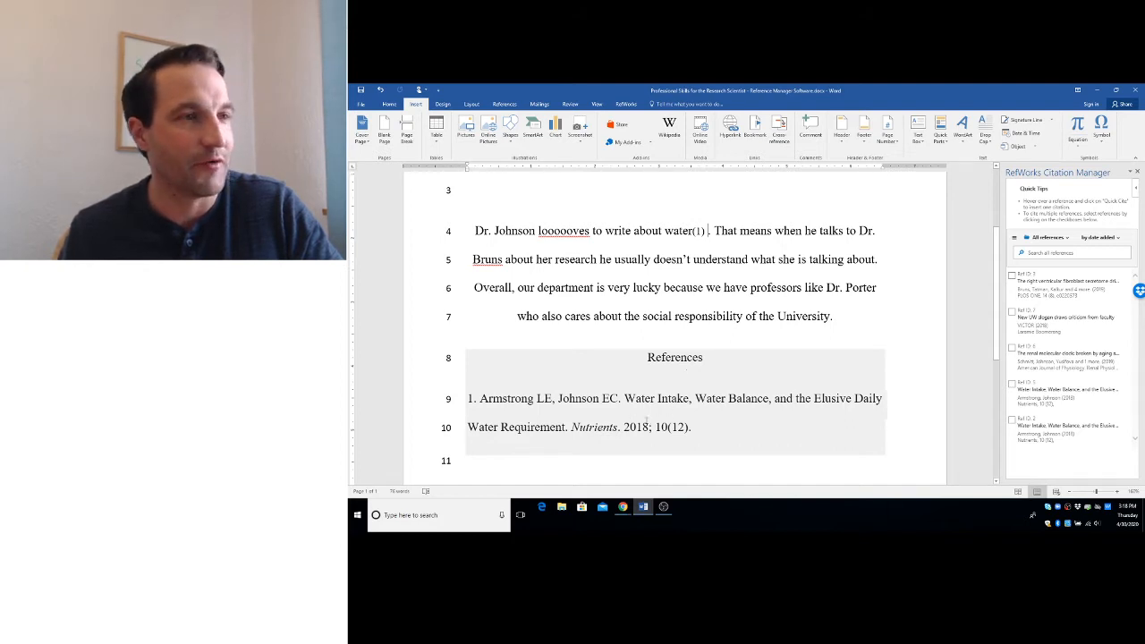
- Change the document's citation style to MLA 7th Edition and update the citations and bibliography
{"action": "left_click", "coordinate": [1015, 239]}
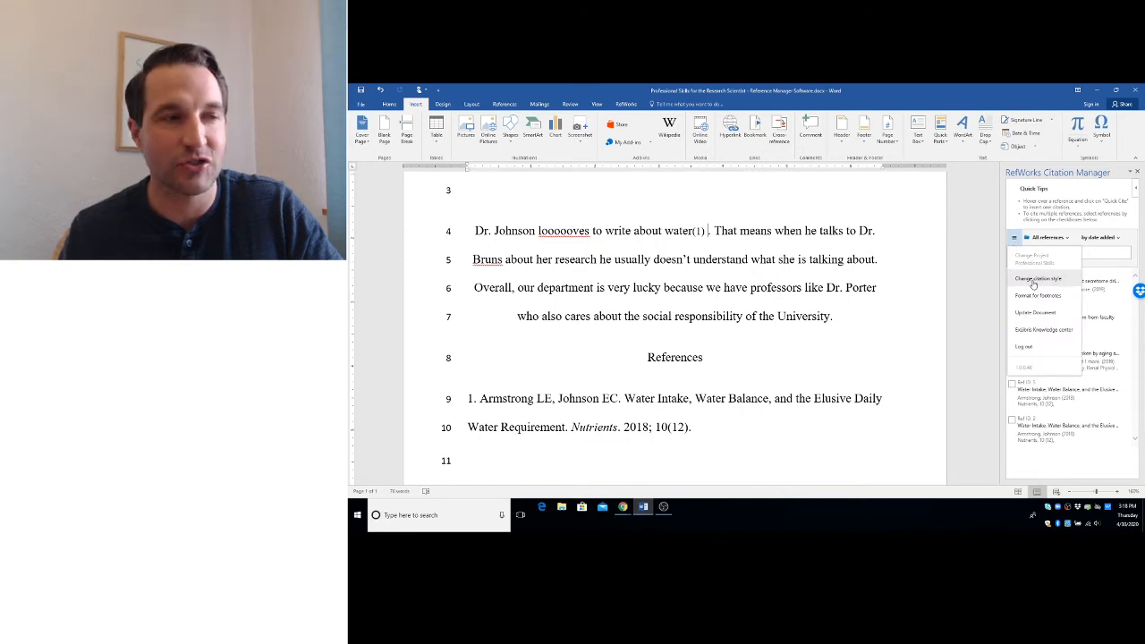
{"action": "left_click", "coordinate": [1033, 281]}
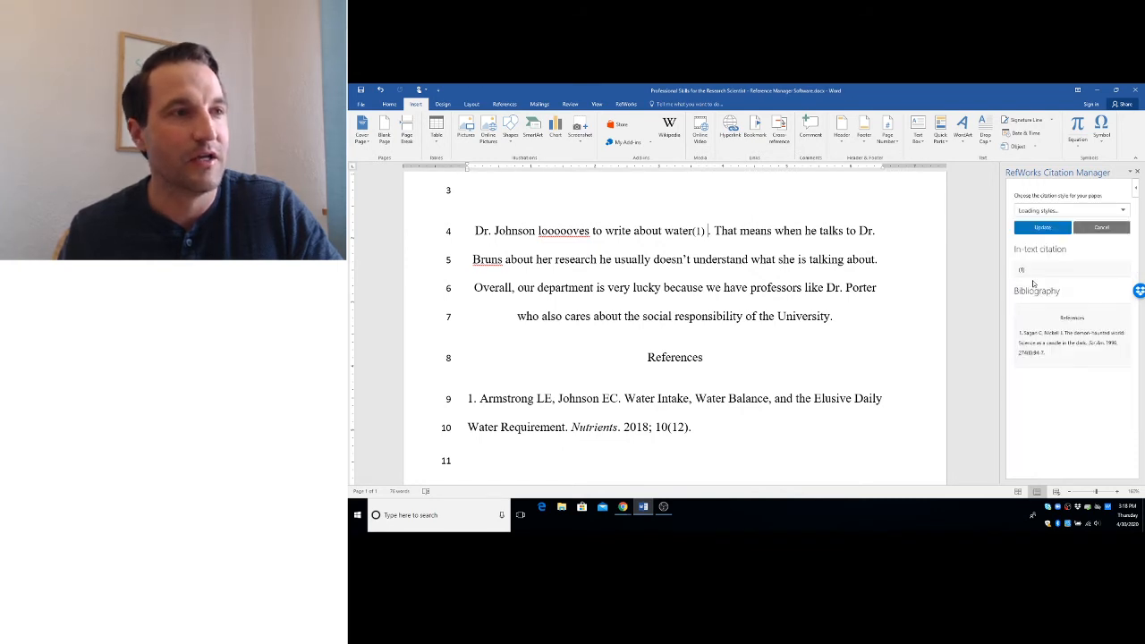
{"action": "left_click", "coordinate": [1124, 212]}
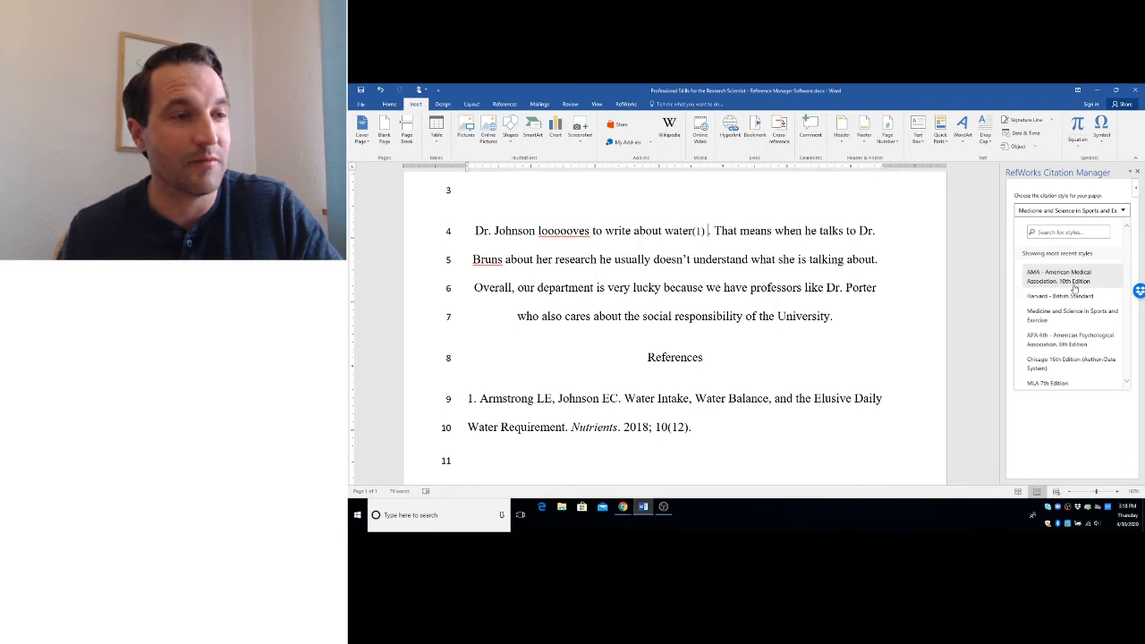
{"action": "left_click", "coordinate": [1063, 383]}
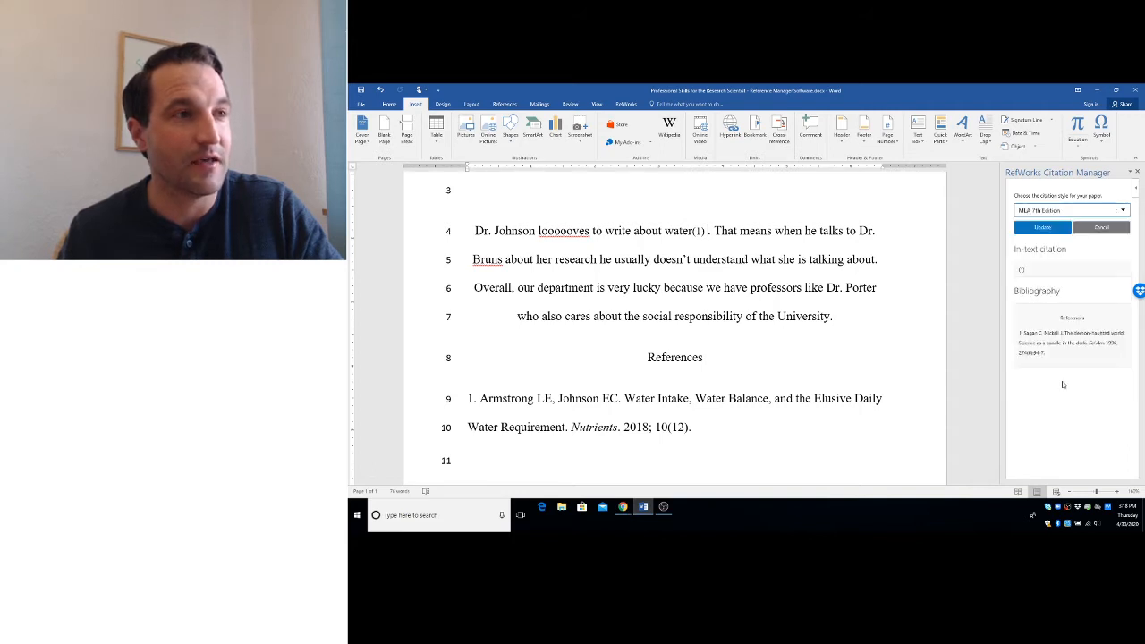
{"action": "left_click", "coordinate": [1044, 228]}
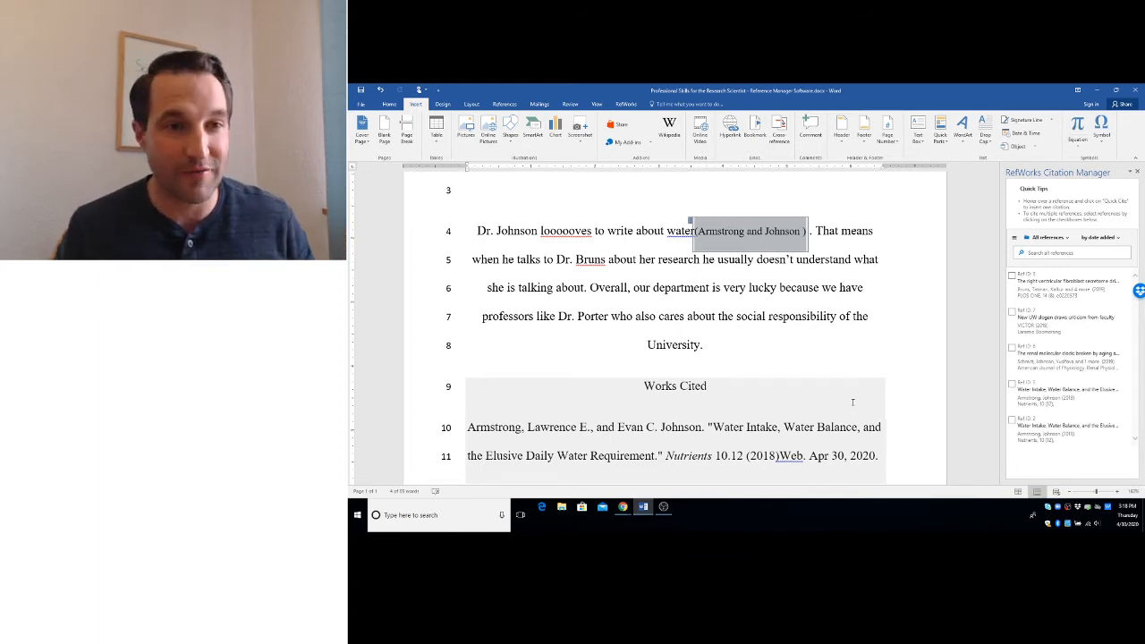
- Review the Works Cited entry below the manuscript text and close the RefWorks Citation Manager
{"action": "scroll", "coordinate": [855, 409], "scroll_direction": "down", "scroll_amount": 1}
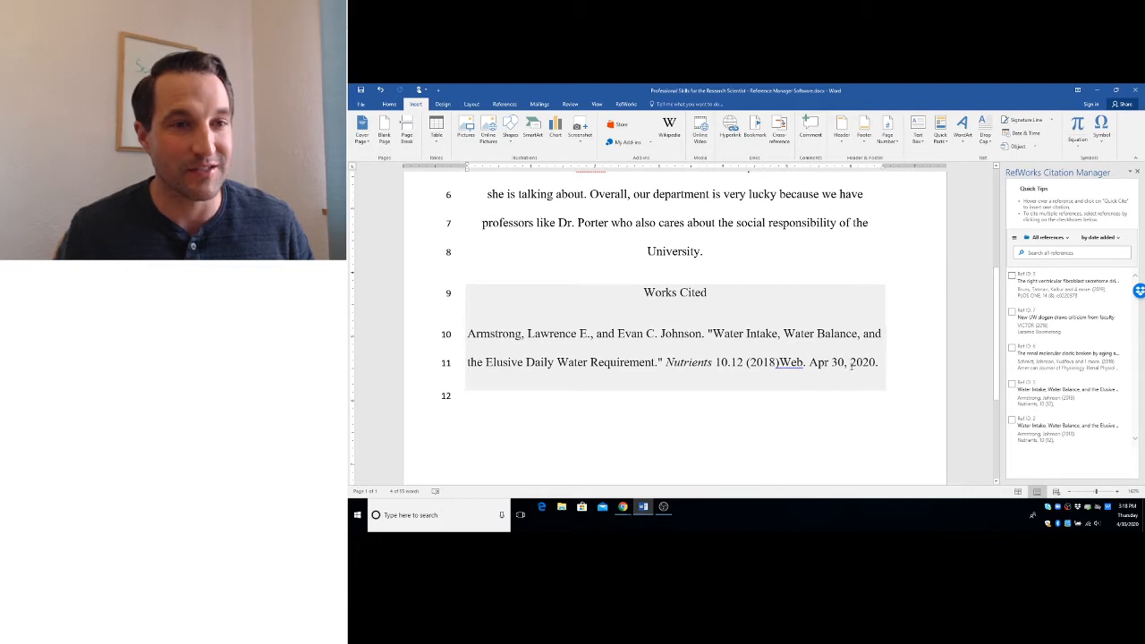
{"action": "left_click", "coordinate": [828, 403]}
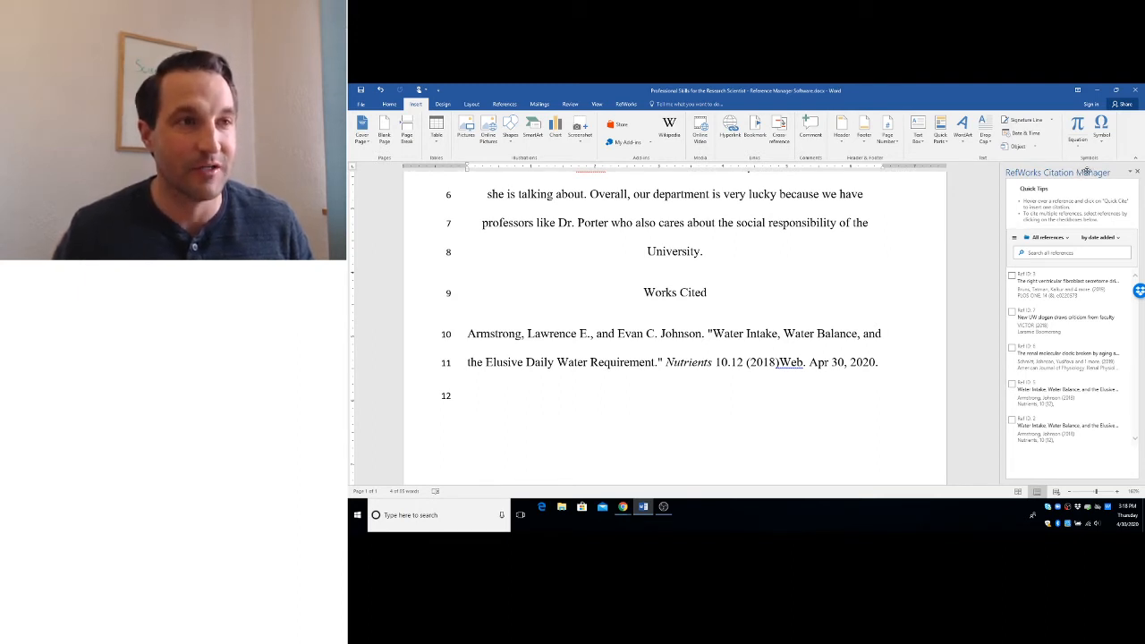
{"action": "left_click", "coordinate": [1138, 174]}
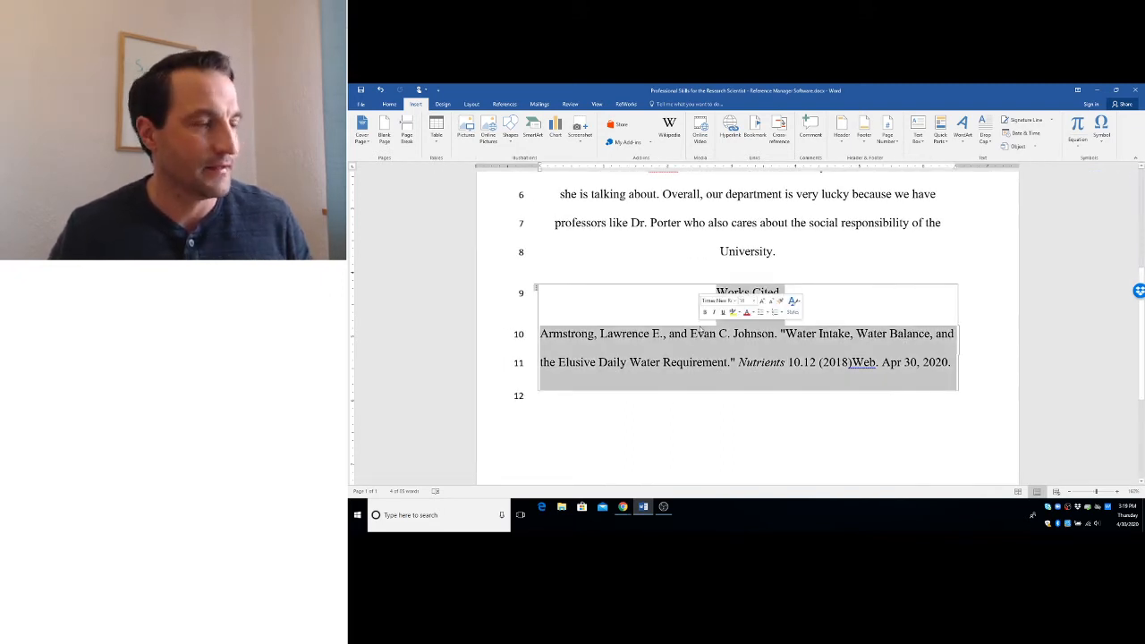
- Delete the Works Cited block below the manuscript text and the in-text citation after "water" in the first sentence
{"action": "key", "text": "Delete"}
{"action": "key", "text": "BackSpace"}
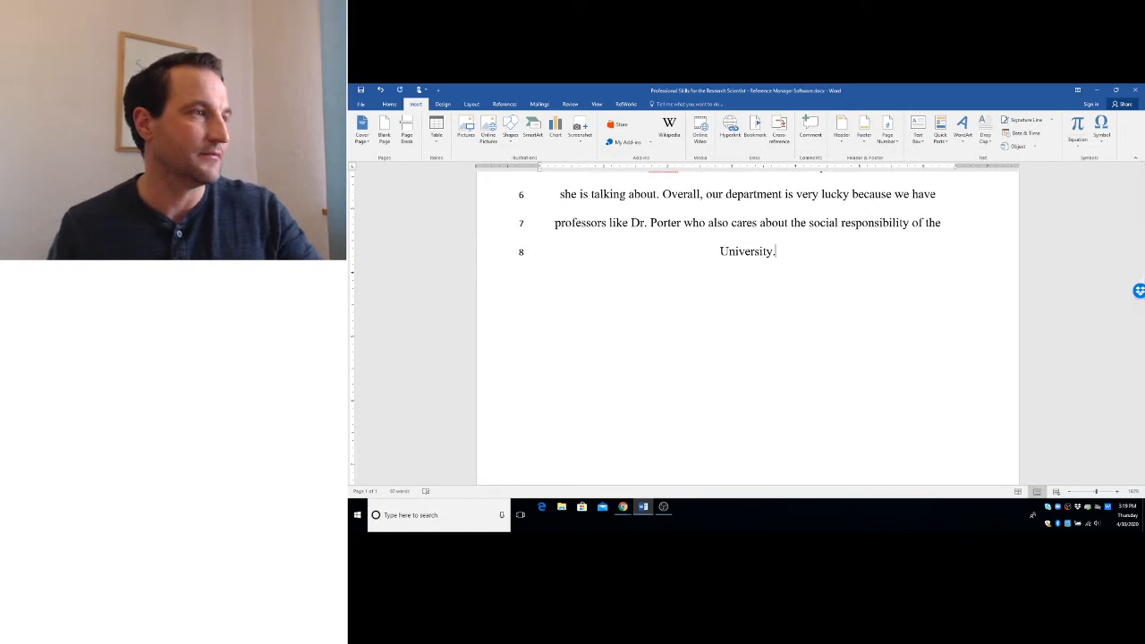
{"action": "scroll", "coordinate": [723, 252], "scroll_direction": "up", "scroll_amount": 2}
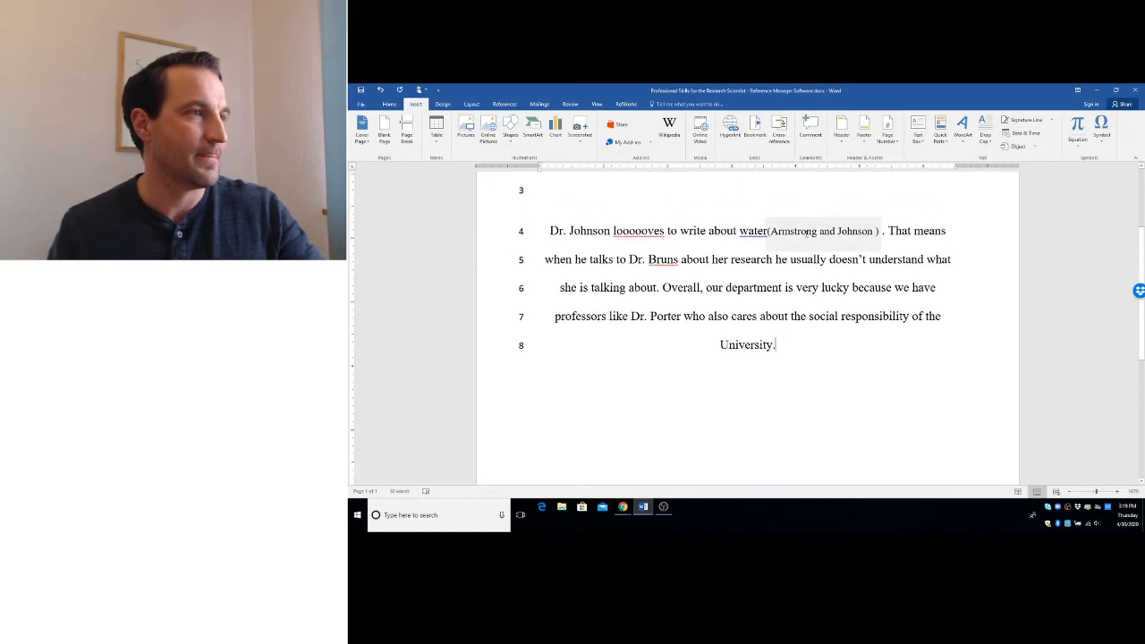
{"action": "left_click", "coordinate": [882, 231]}
{"action": "key", "text": "BackSpace"}
{"action": "key", "text": "BackSpace"}
{"action": "key", "text": "BackSpace"}
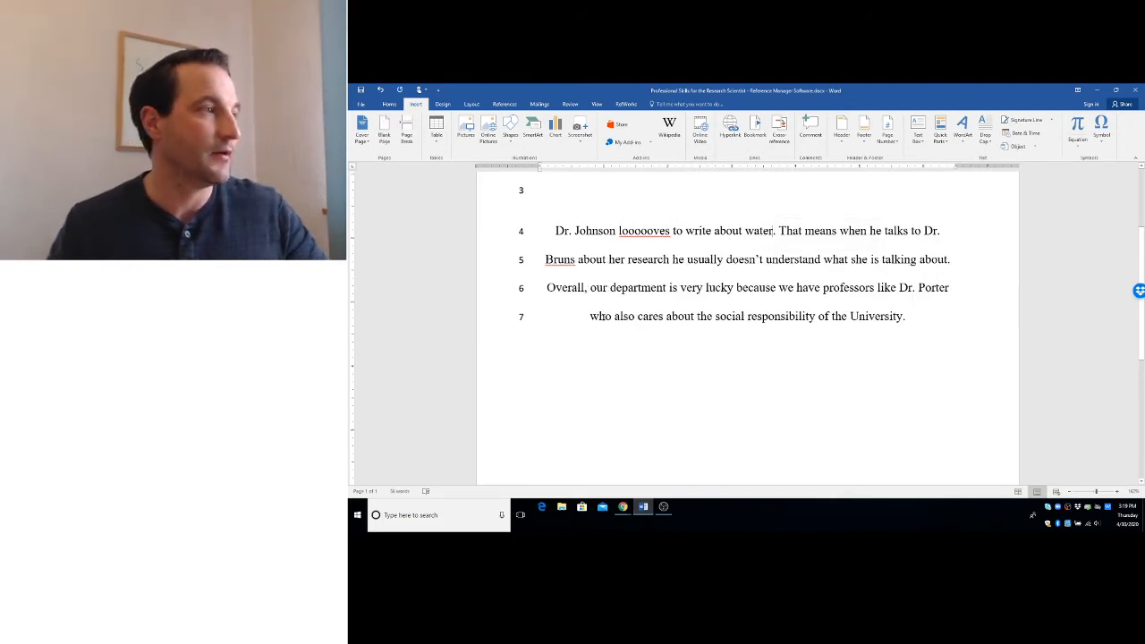
- Left-align the manuscript's body paragraph
{"action": "left_click_drag", "start_coordinate": [558, 236], "coordinate": [626, 344]}
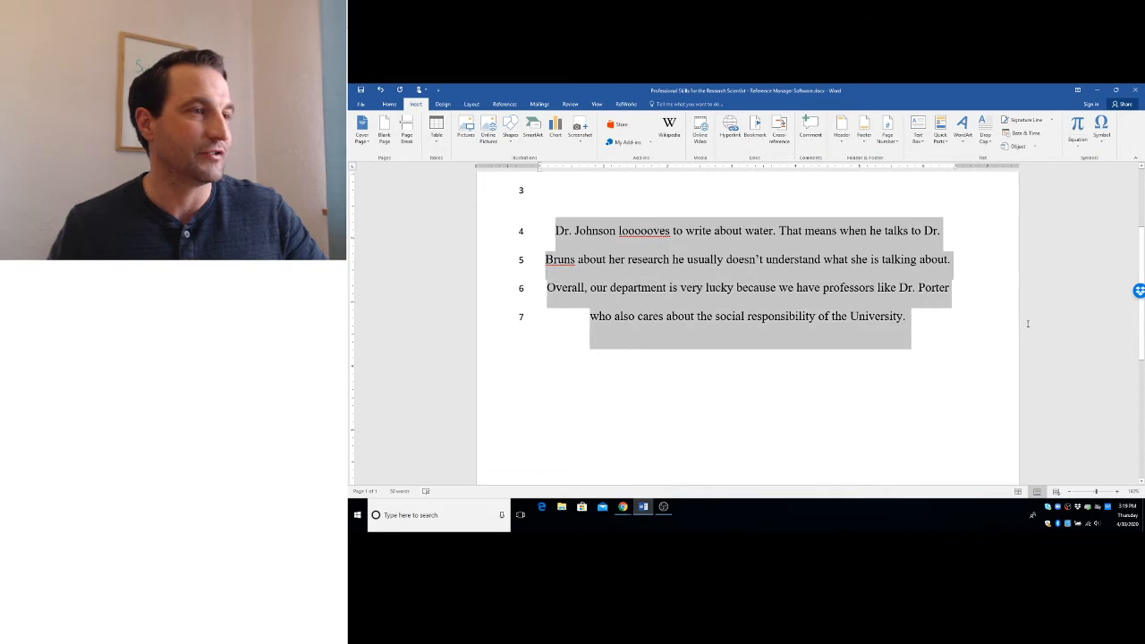
{"action": "left_click", "coordinate": [390, 103]}
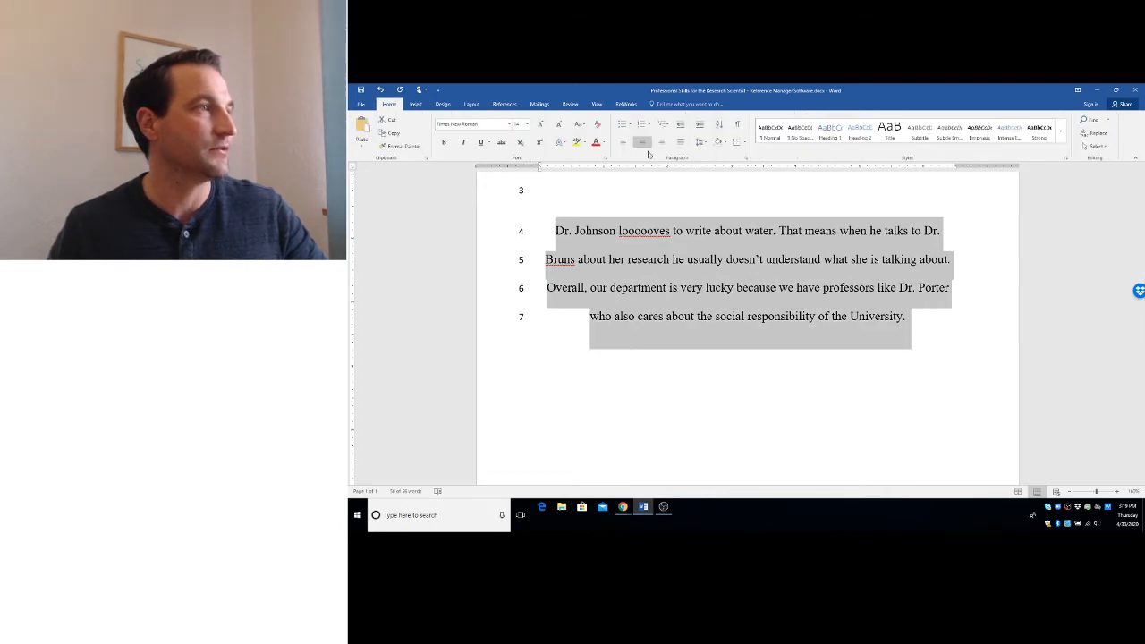
{"action": "left_click", "coordinate": [623, 142]}
{"action": "left_click", "coordinate": [881, 265]}
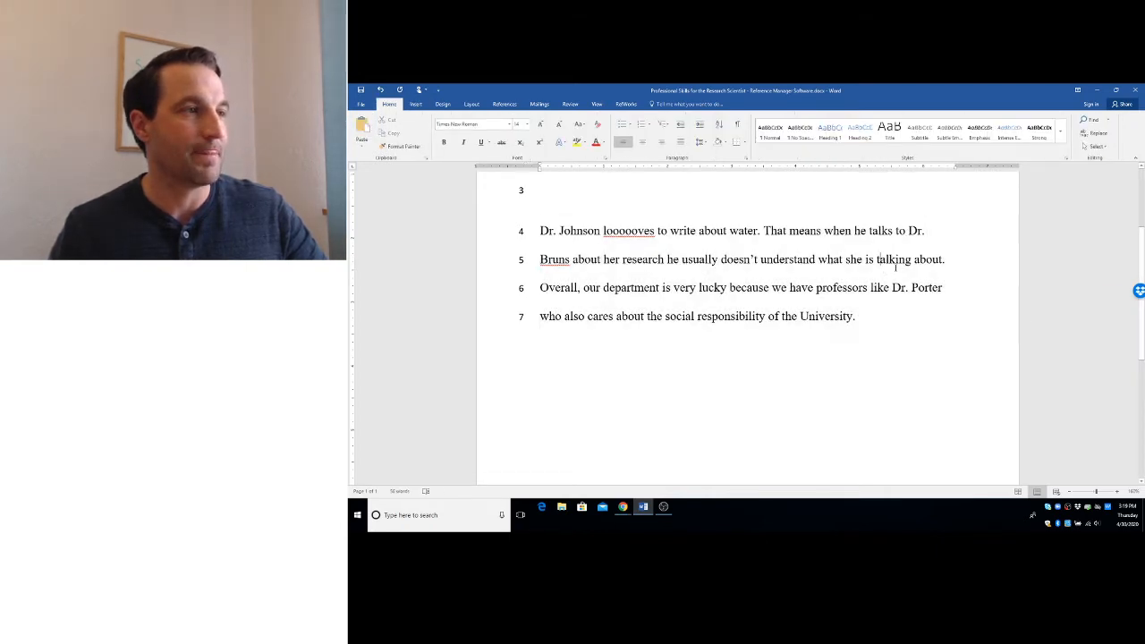
{"action": "scroll", "coordinate": [895, 267], "scroll_direction": "up", "scroll_amount": 2}
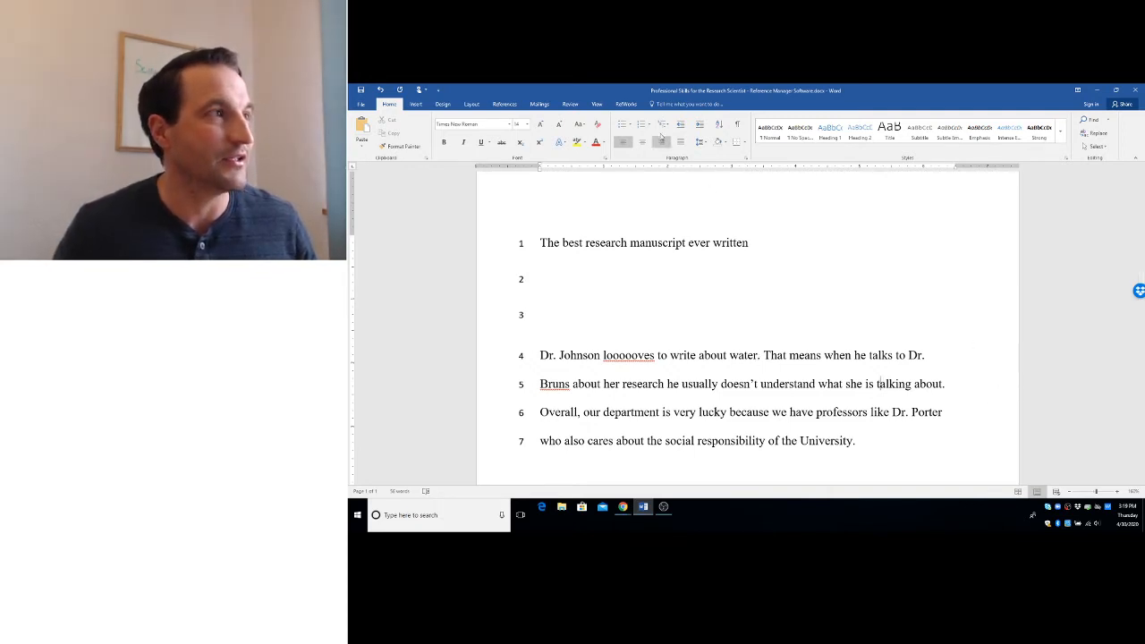
- Sync the RefWorks database and set the output style to Medicine and Science in Sports and Exercise
{"action": "left_click", "coordinate": [625, 103]}
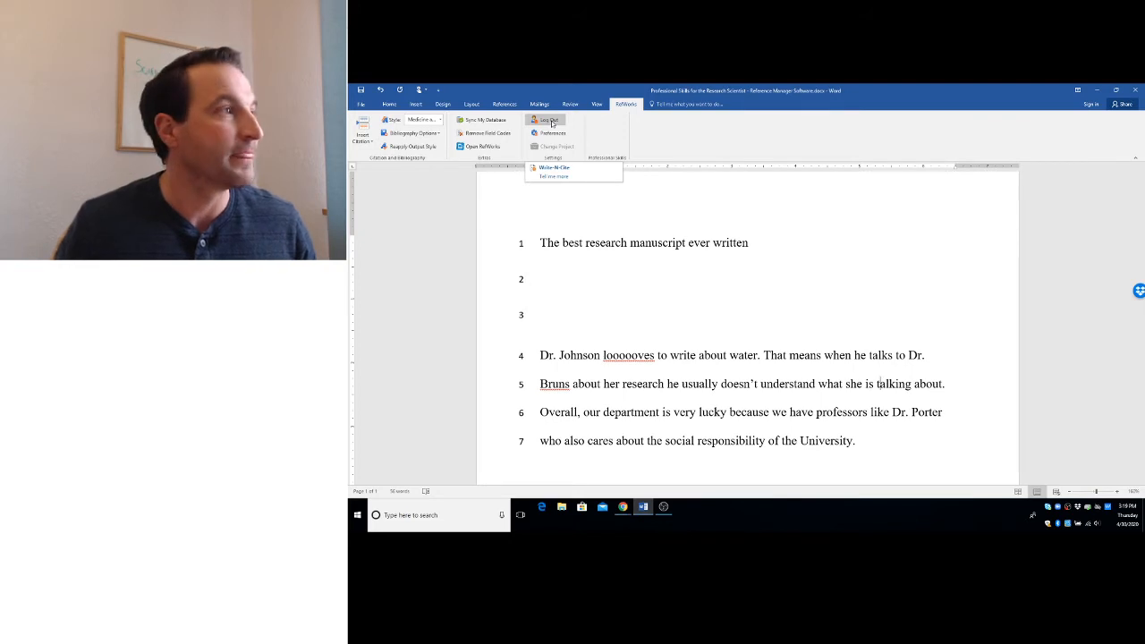
{"action": "left_click", "coordinate": [497, 124]}
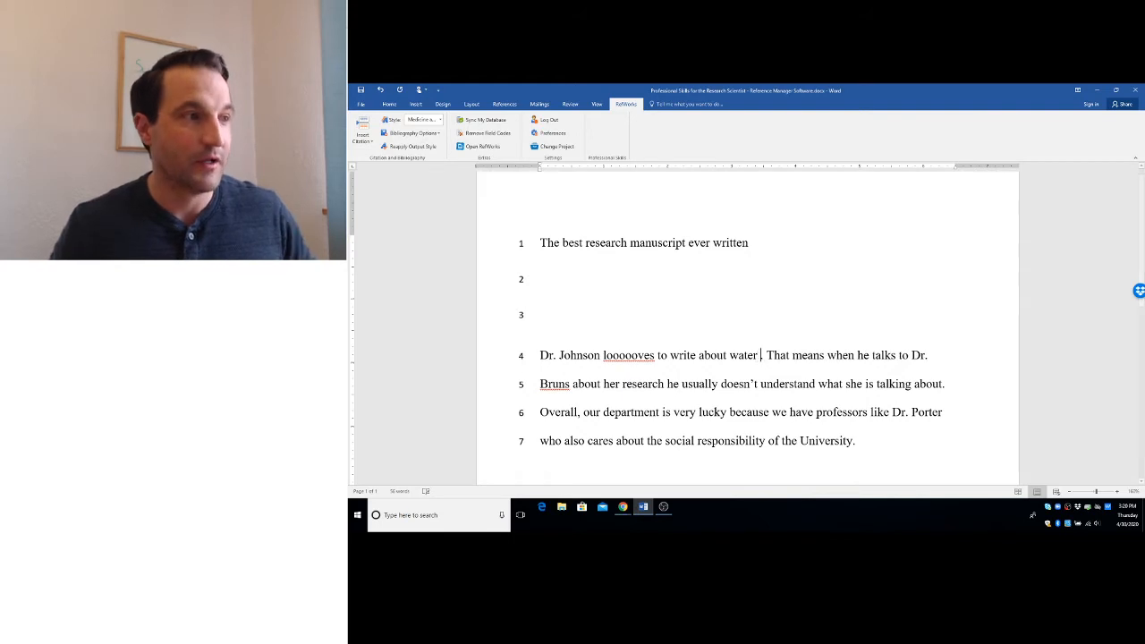
{"action": "left_click", "coordinate": [440, 121]}
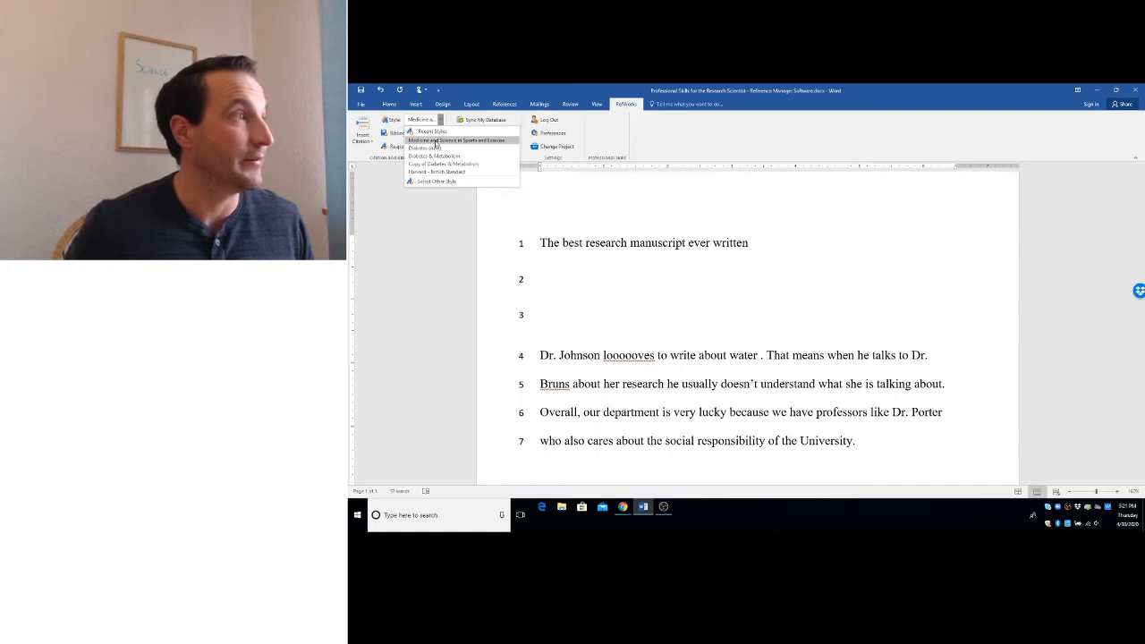
{"action": "left_click", "coordinate": [436, 142]}
{"action": "left_click", "coordinate": [366, 141]}
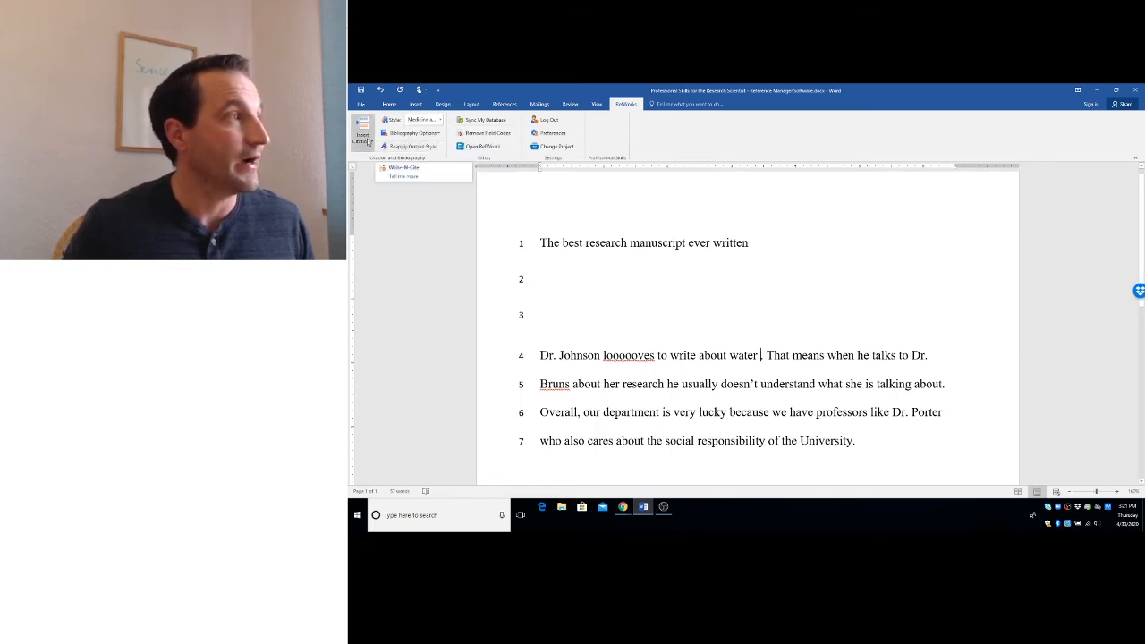
{"action": "left_click", "coordinate": [375, 178]}
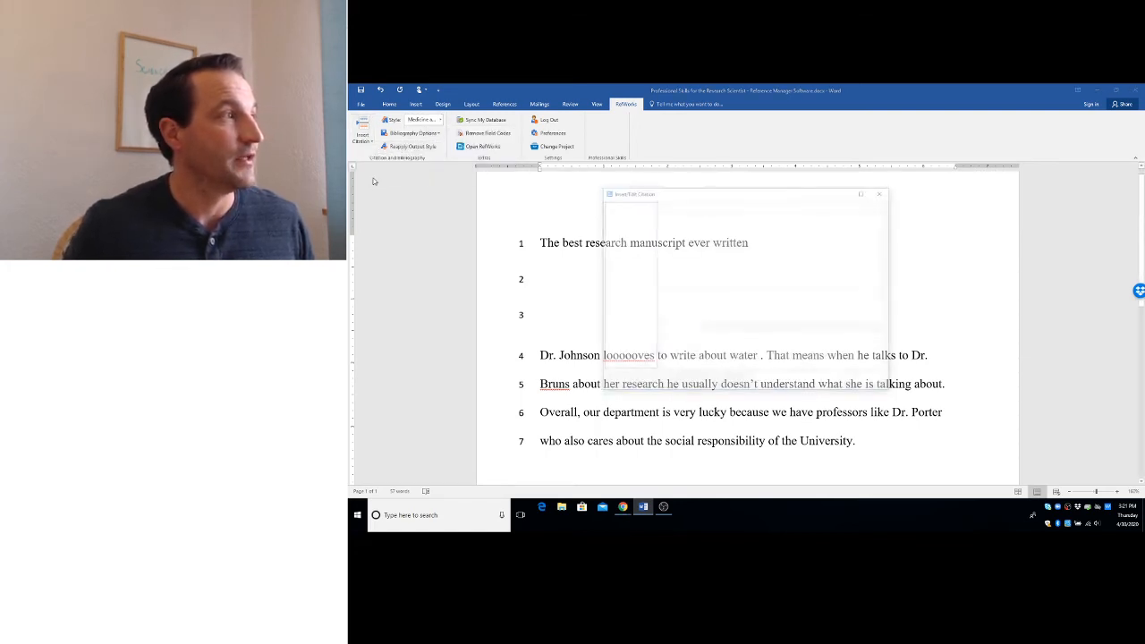
{"action": "left_click", "coordinate": [633, 205]}
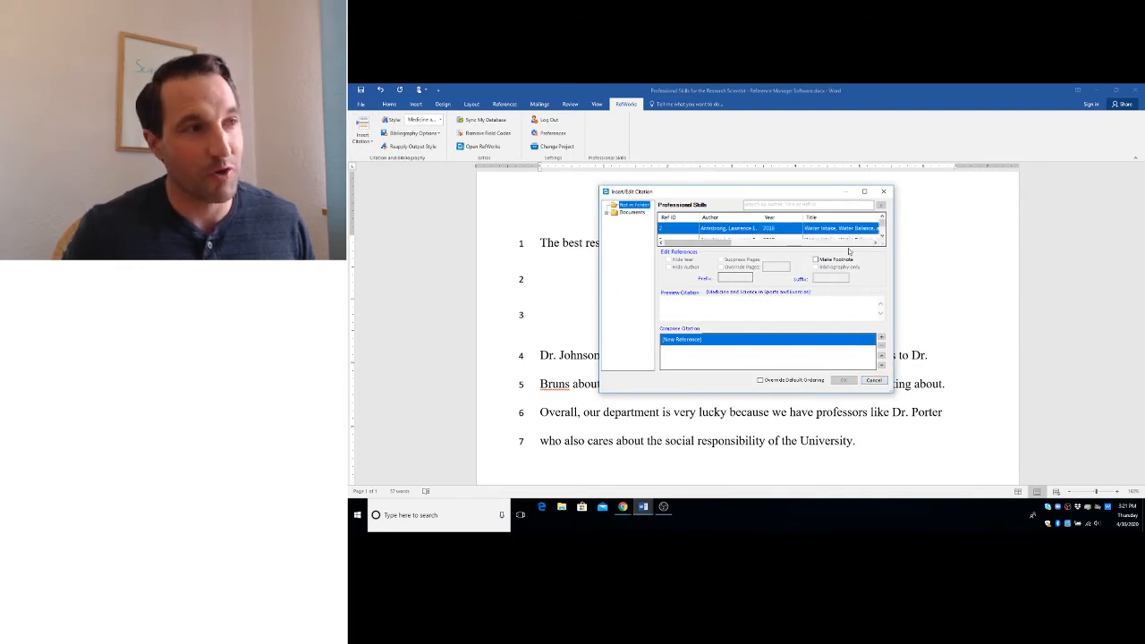
{"action": "left_click_drag", "start_coordinate": [891, 387], "coordinate": [958, 451]}
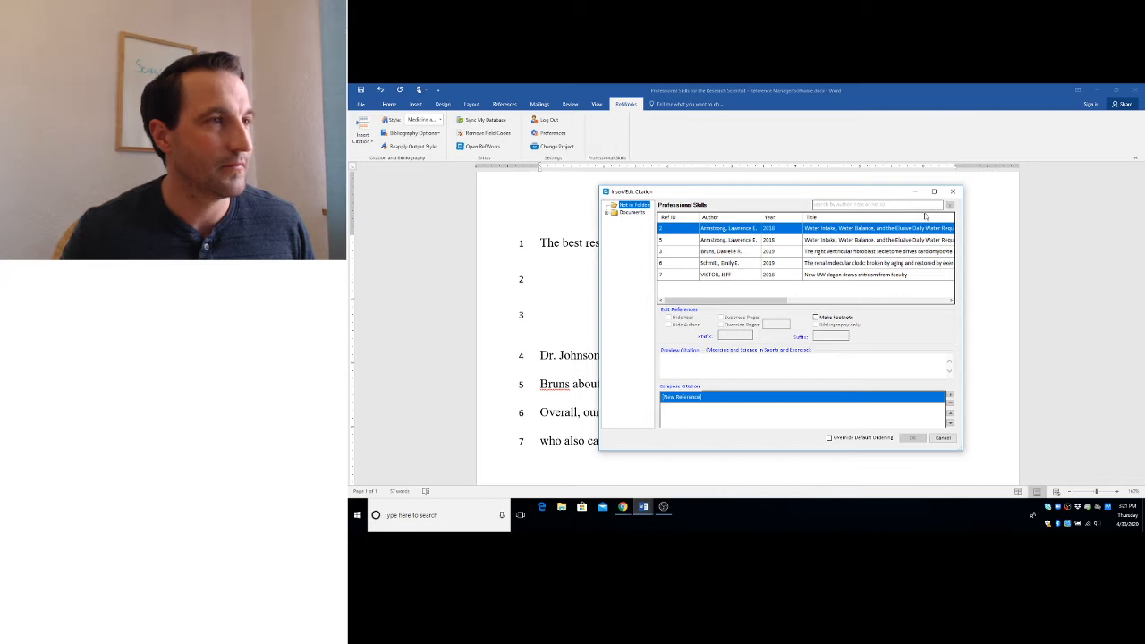
{"action": "left_click", "coordinate": [953, 190]}
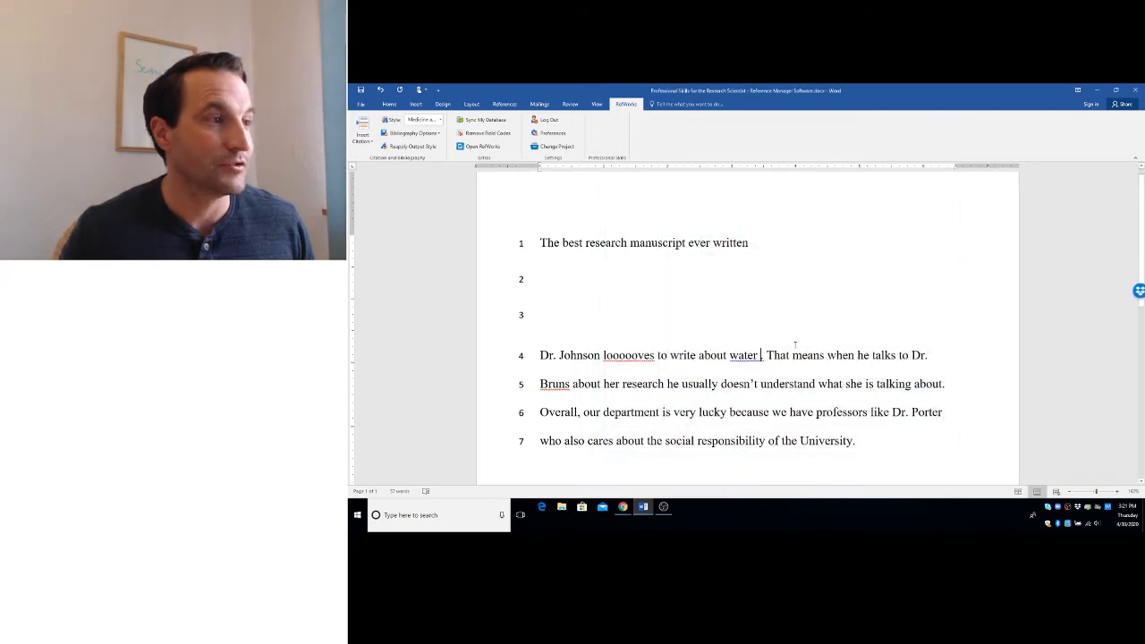
- Insert a new citation of the Water Intake reference with Ref ID 2 from Not in Folder after "water"
{"action": "left_click", "coordinate": [362, 141]}
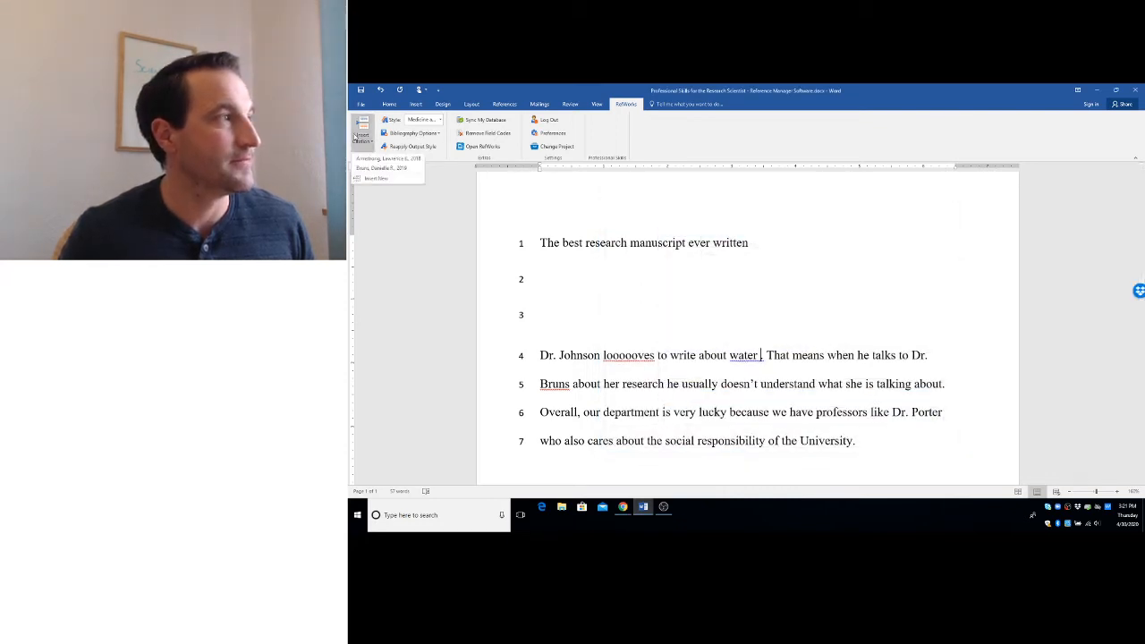
{"action": "left_click", "coordinate": [377, 179]}
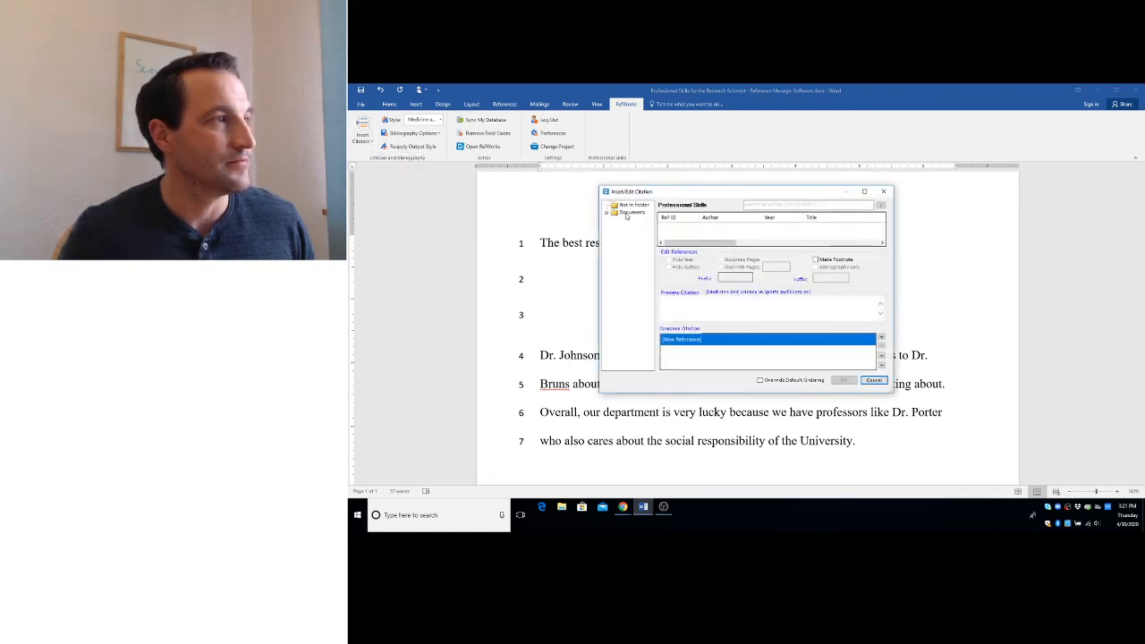
{"action": "left_click", "coordinate": [633, 205]}
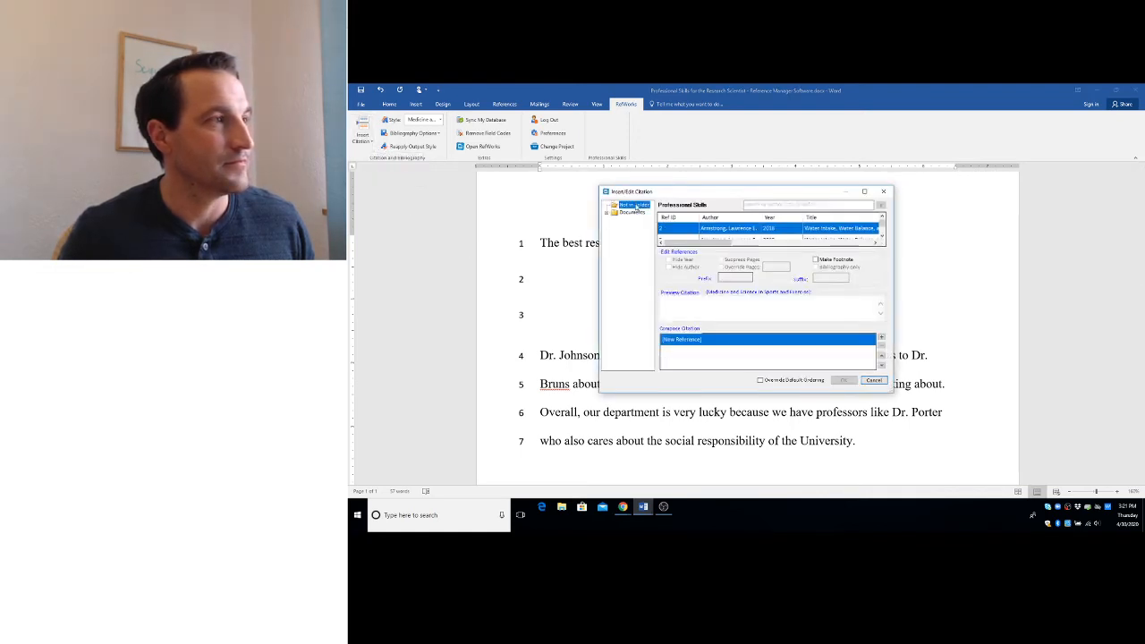
{"action": "double_click", "coordinate": [692, 230]}
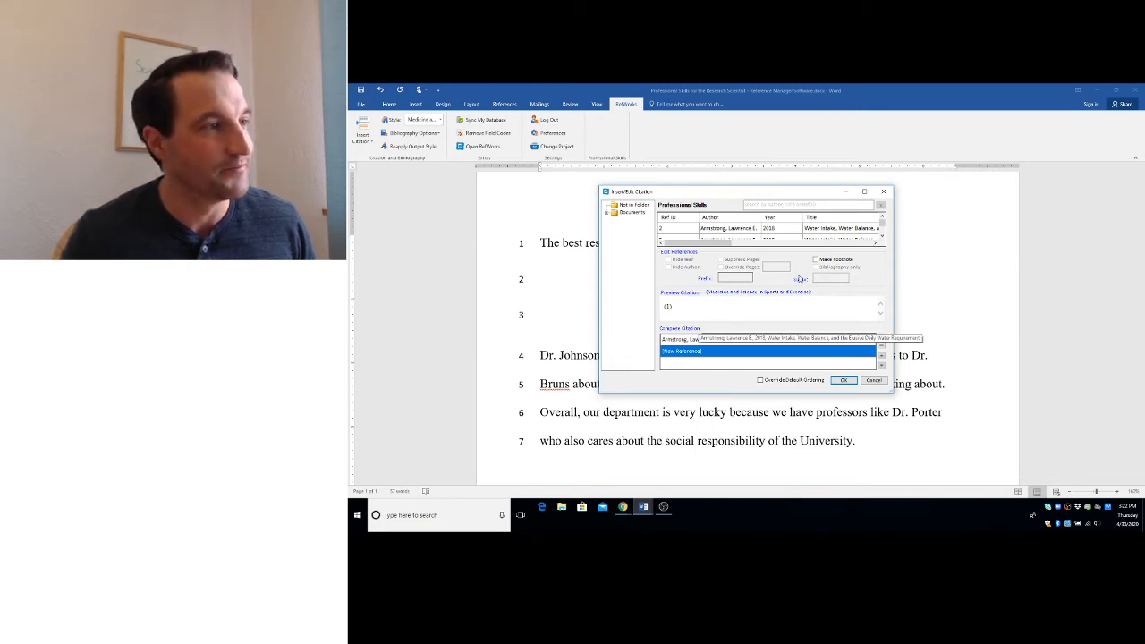
{"action": "left_click", "coordinate": [843, 381]}
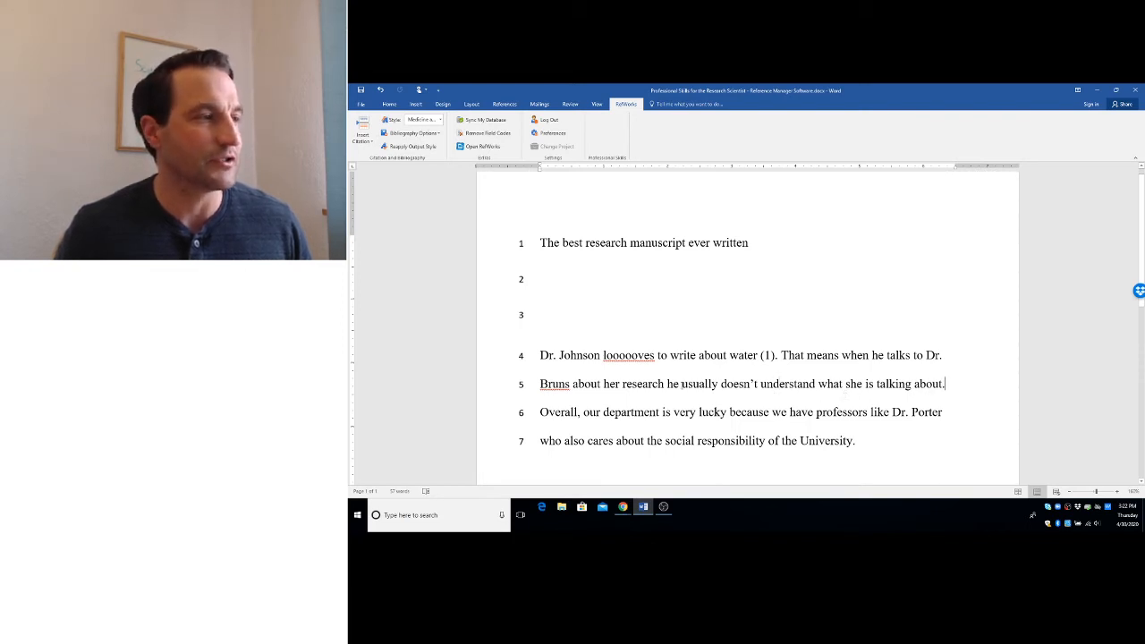
- Insert one citation combining the right ventricular fibroblast and renal molecular clock references after "research", with a space following it
{"action": "left_click", "coordinate": [666, 383]}
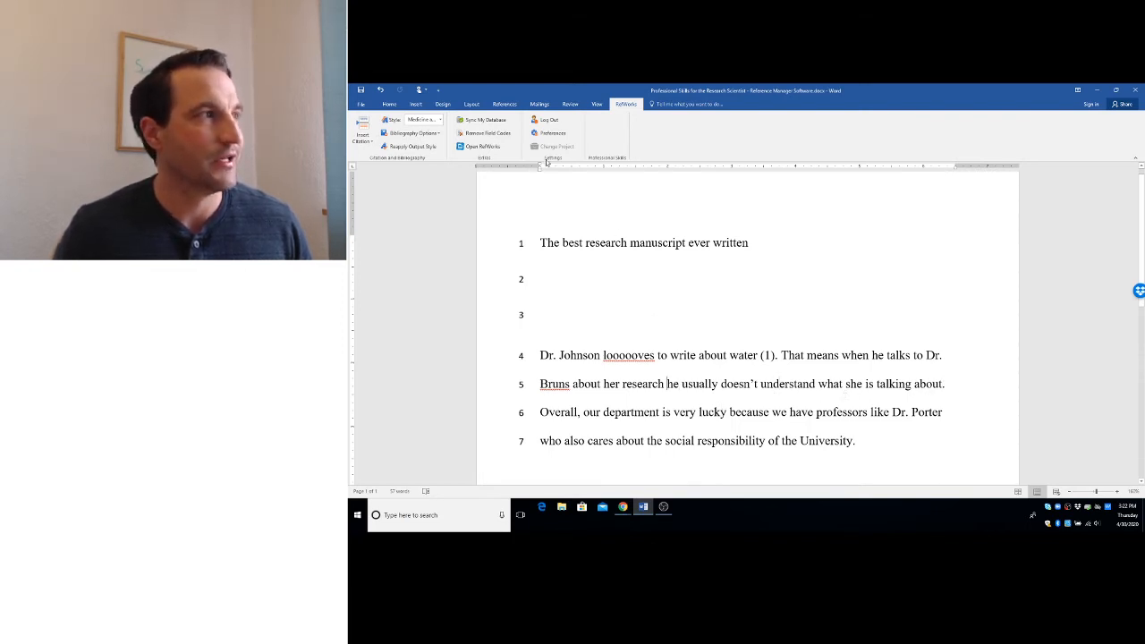
{"action": "left_click", "coordinate": [362, 138]}
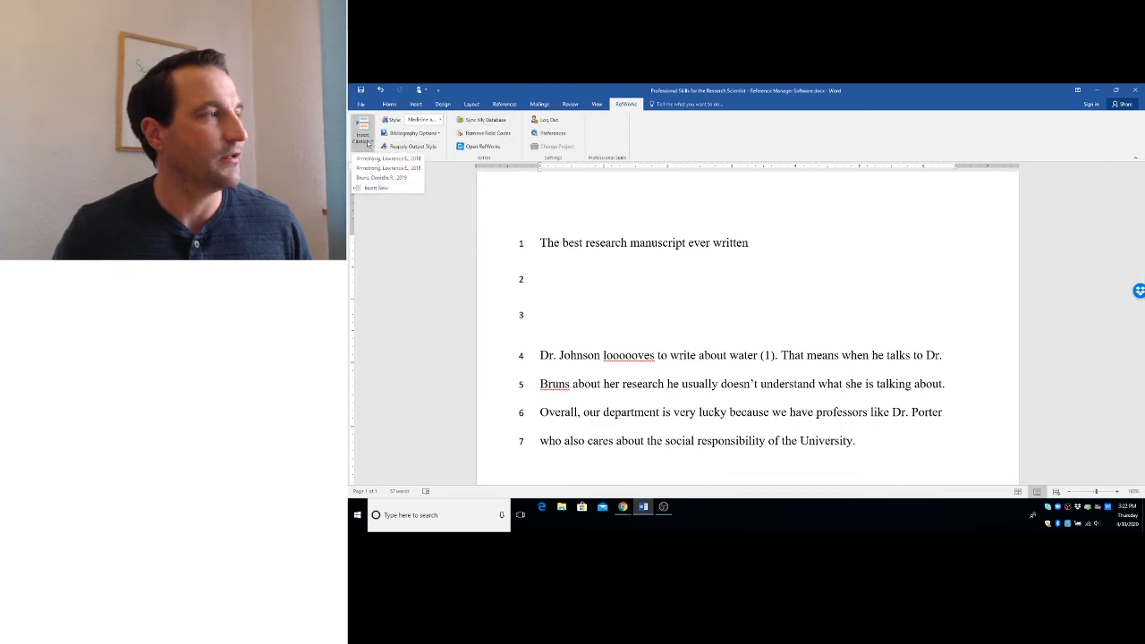
{"action": "left_click", "coordinate": [375, 188]}
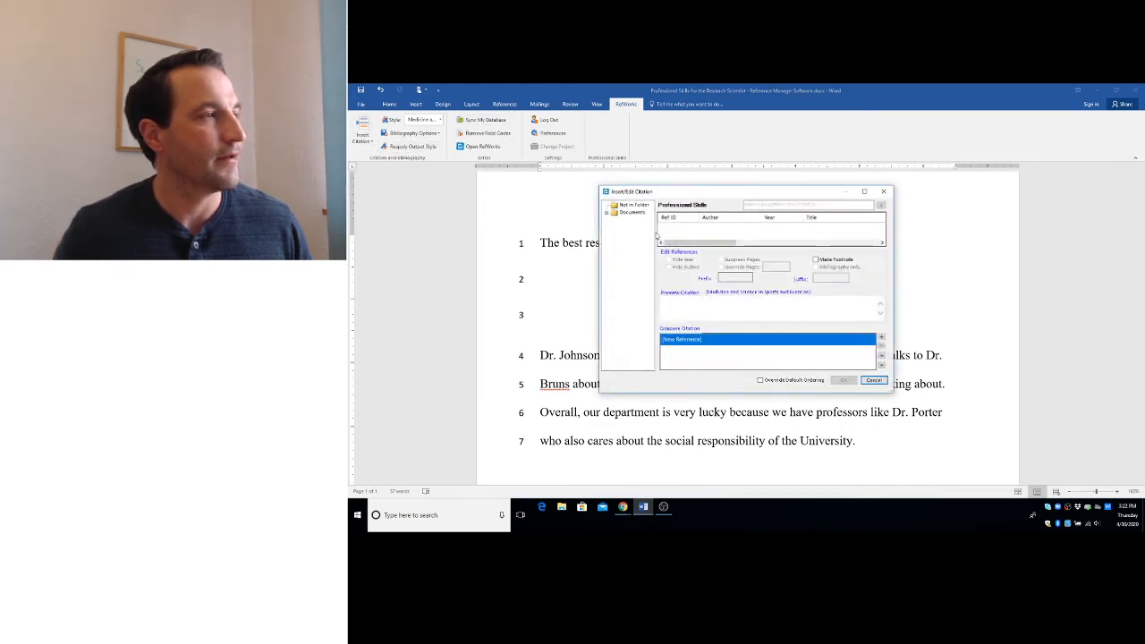
{"action": "left_click", "coordinate": [637, 205]}
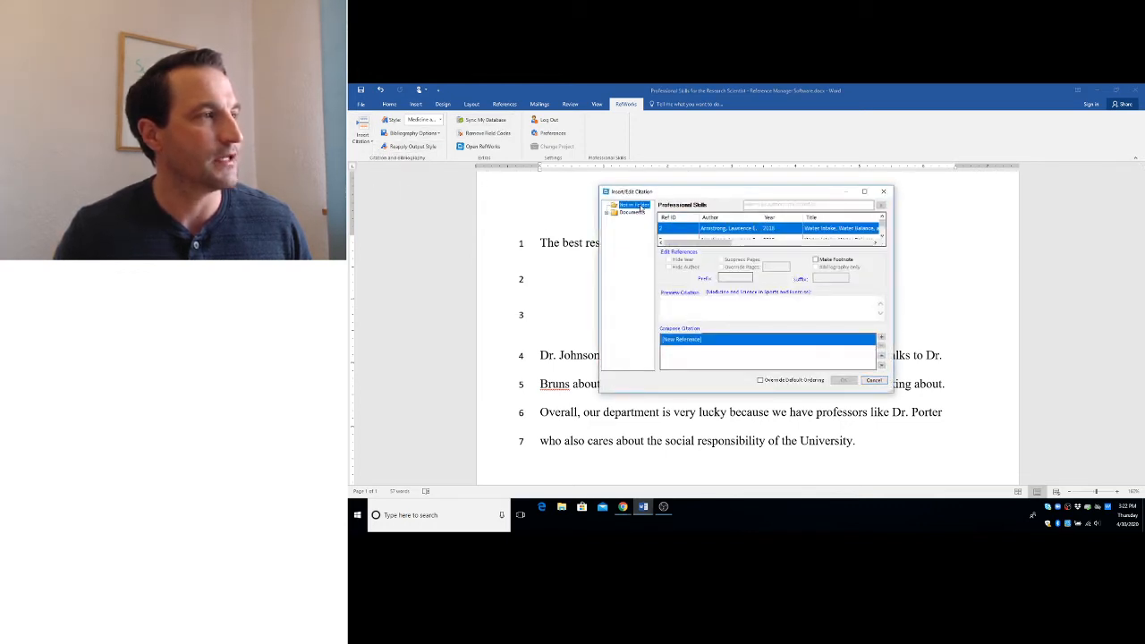
{"action": "left_click", "coordinate": [882, 238]}
{"action": "left_click", "coordinate": [882, 238]}
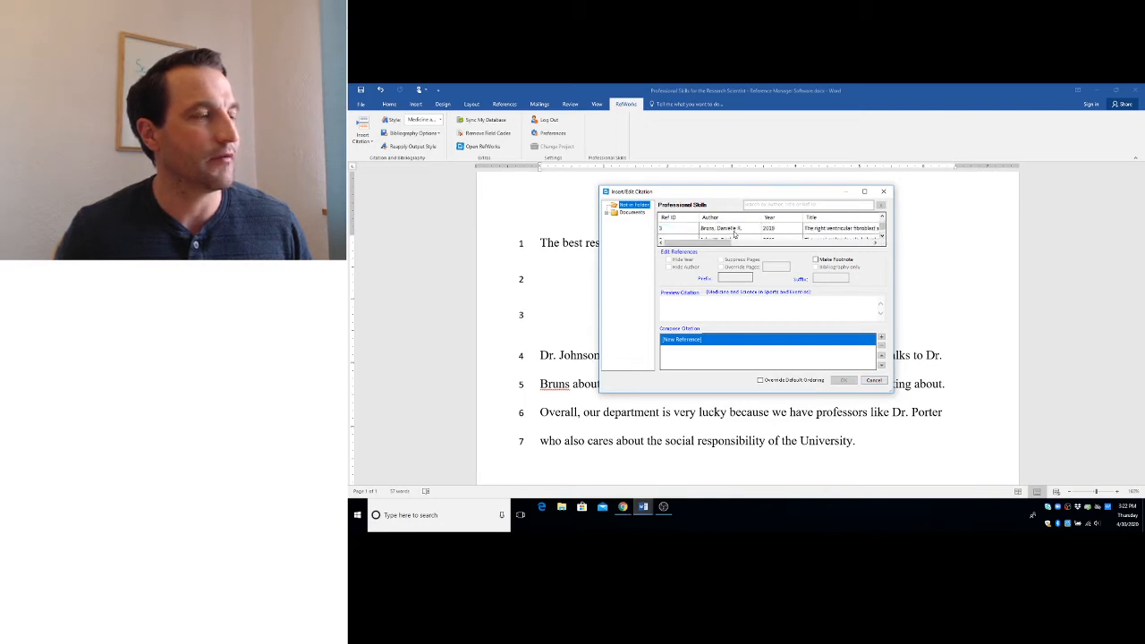
{"action": "double_click", "coordinate": [735, 231]}
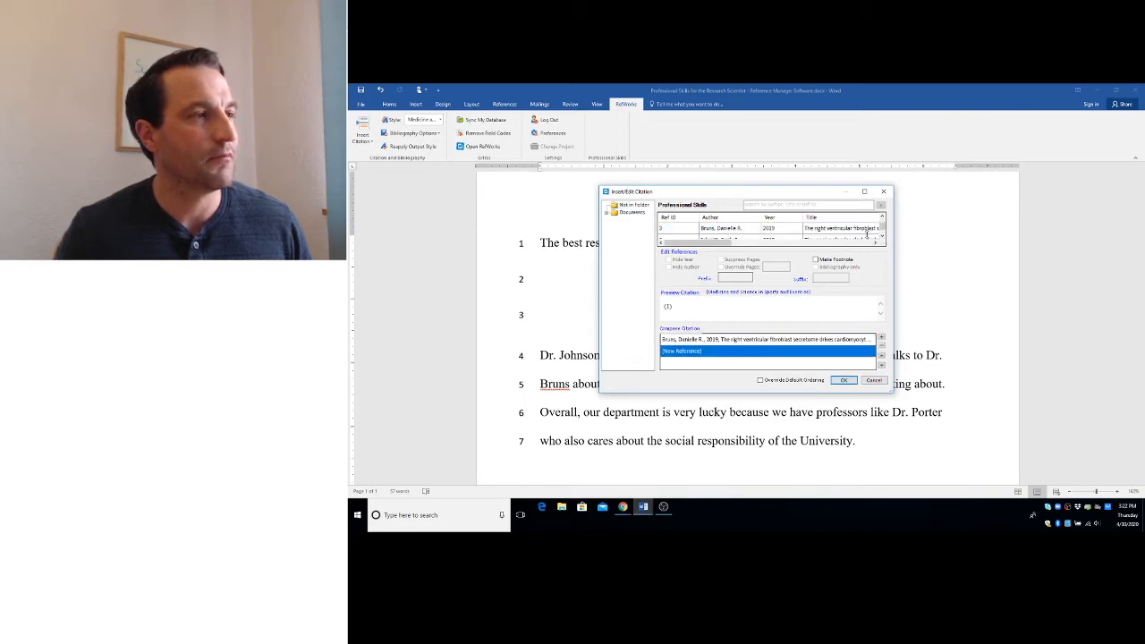
{"action": "left_click", "coordinate": [882, 238]}
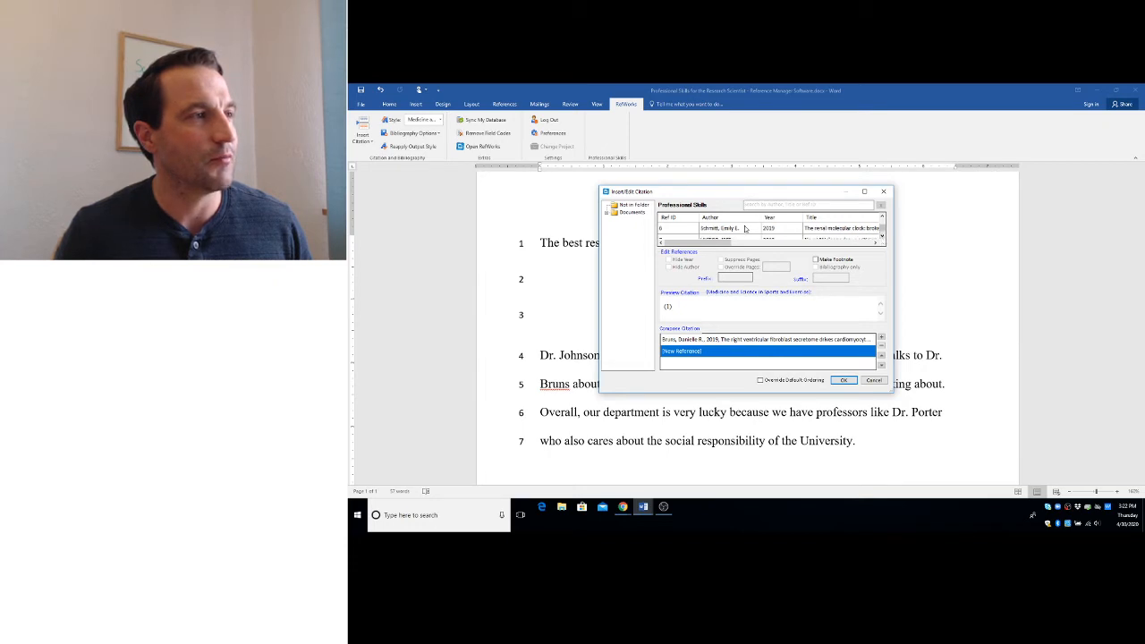
{"action": "double_click", "coordinate": [791, 232]}
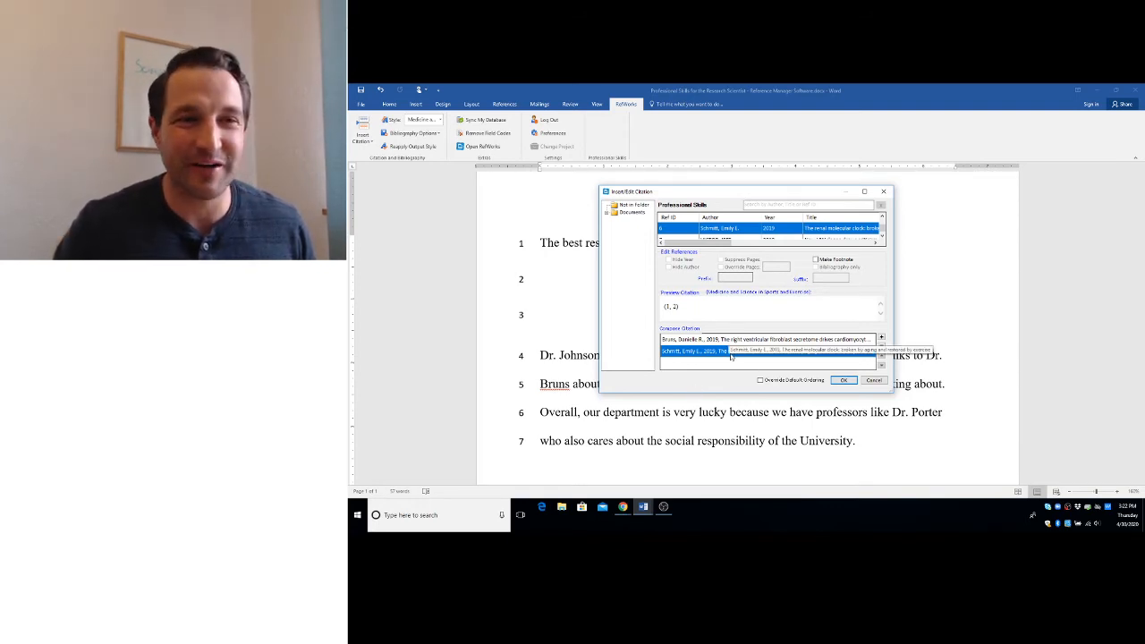
{"action": "left_click", "coordinate": [842, 380]}
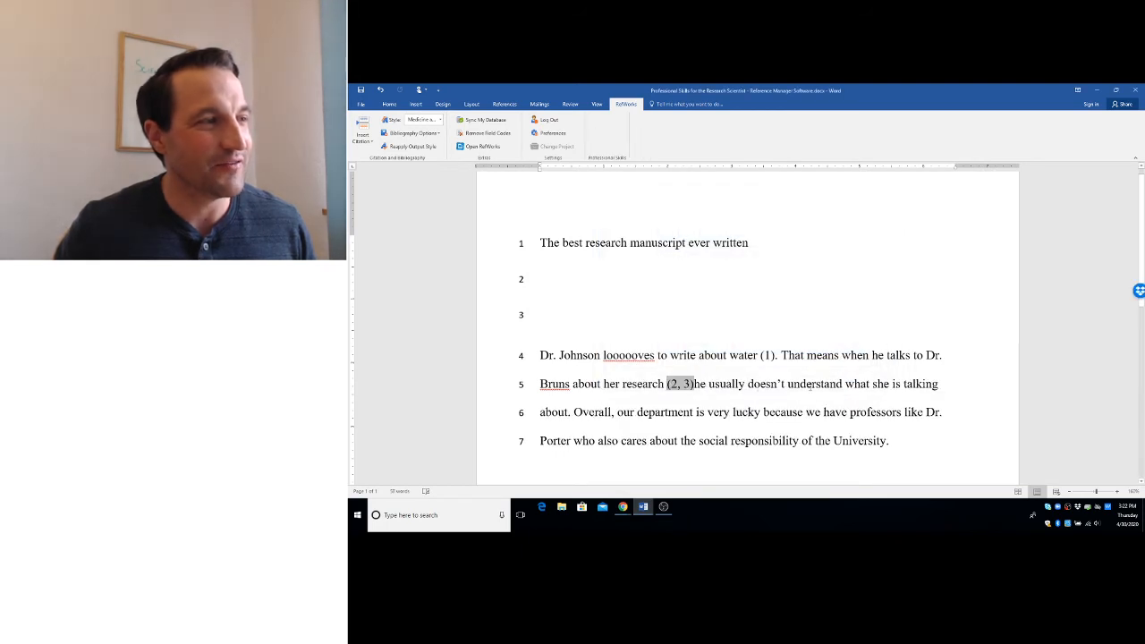
{"action": "left_click", "coordinate": [695, 384]}
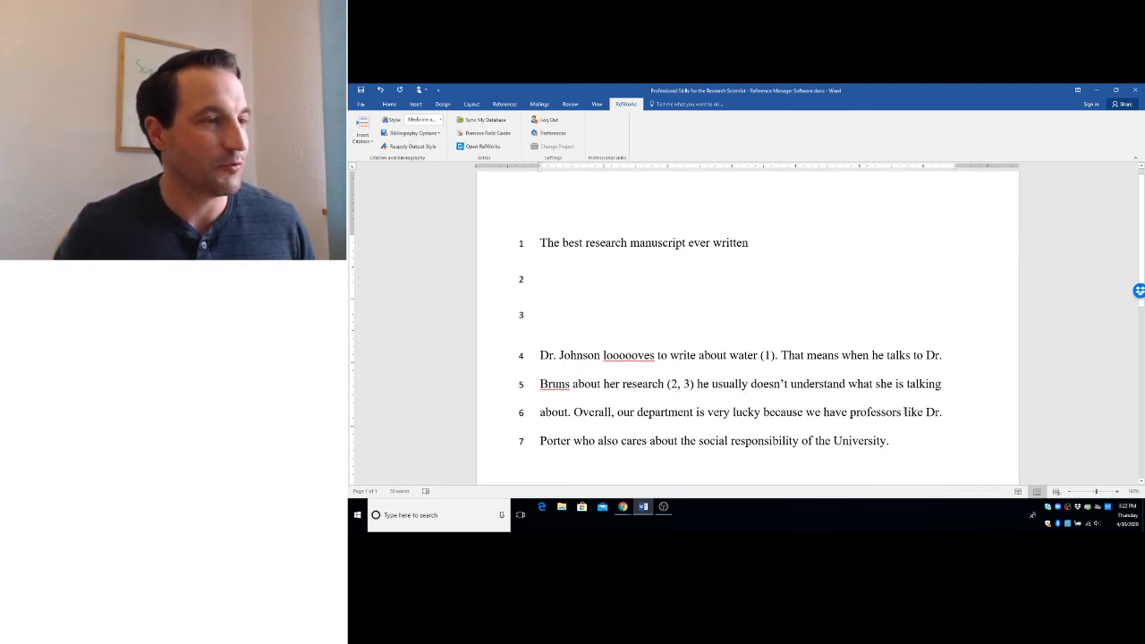
- Insert a new citation of the "New UW slogan draws criticism from faculty" reference from Not in Folder after "University", preceded by a space
{"action": "left_click", "coordinate": [887, 441]}
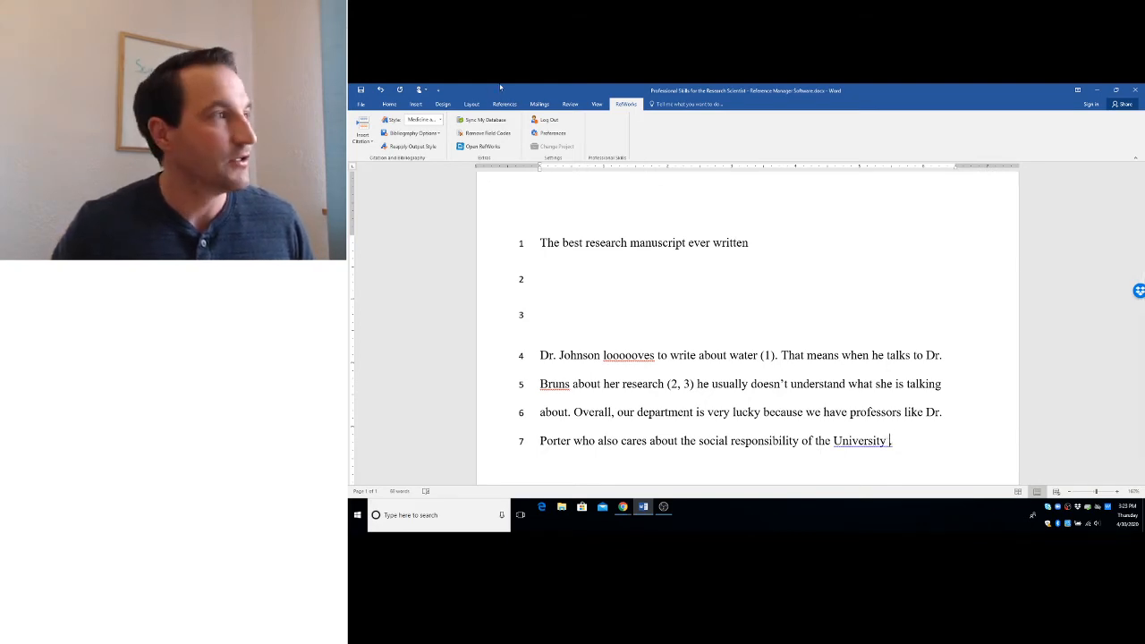
{"action": "left_click", "coordinate": [362, 136]}
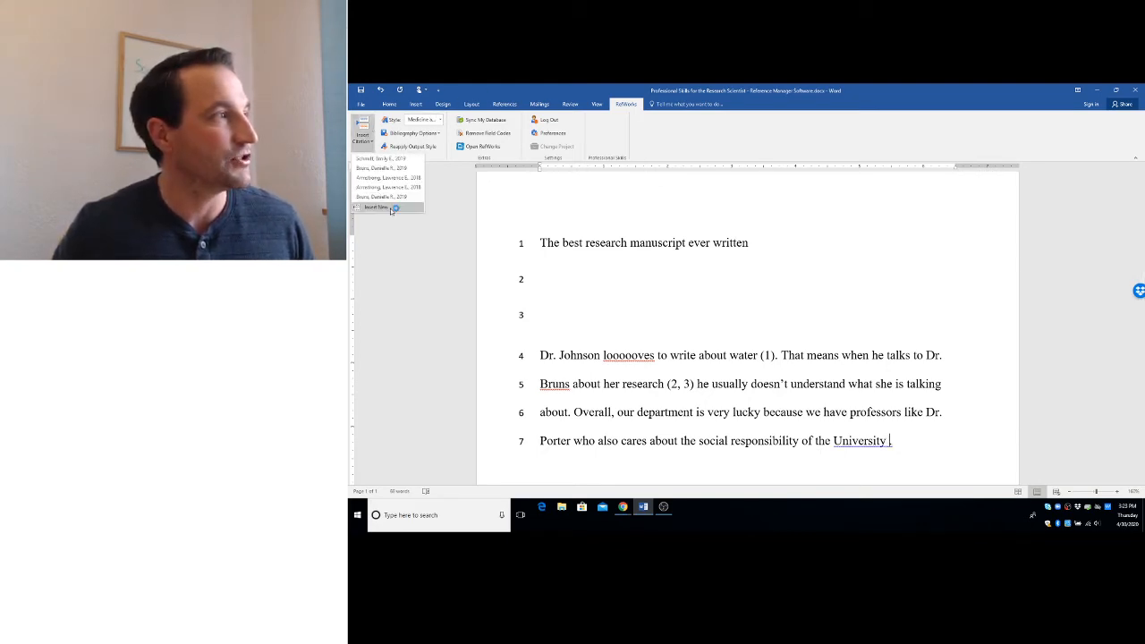
{"action": "left_click", "coordinate": [379, 199]}
{"action": "left_click", "coordinate": [627, 206]}
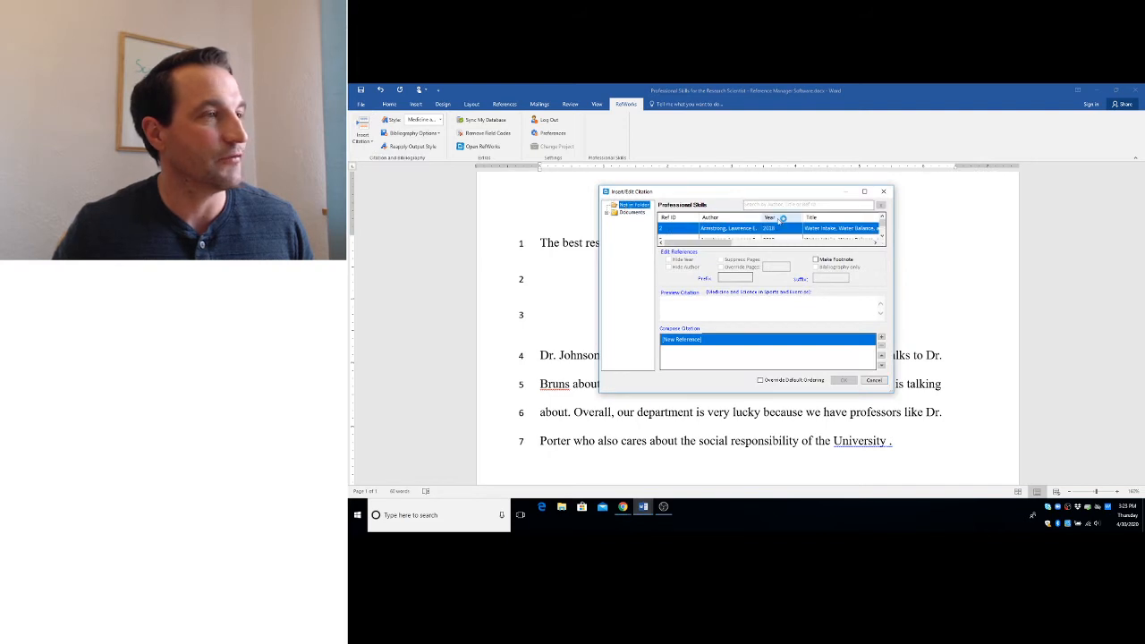
{"action": "left_click", "coordinate": [882, 237]}
{"action": "left_click", "coordinate": [882, 237]}
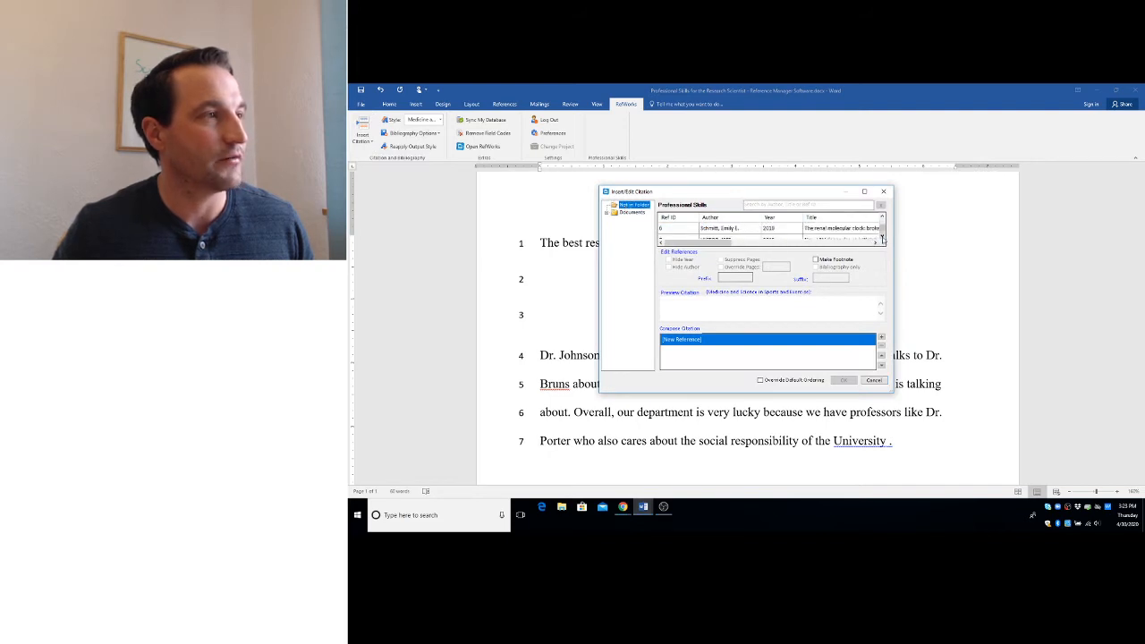
{"action": "left_click", "coordinate": [883, 237]}
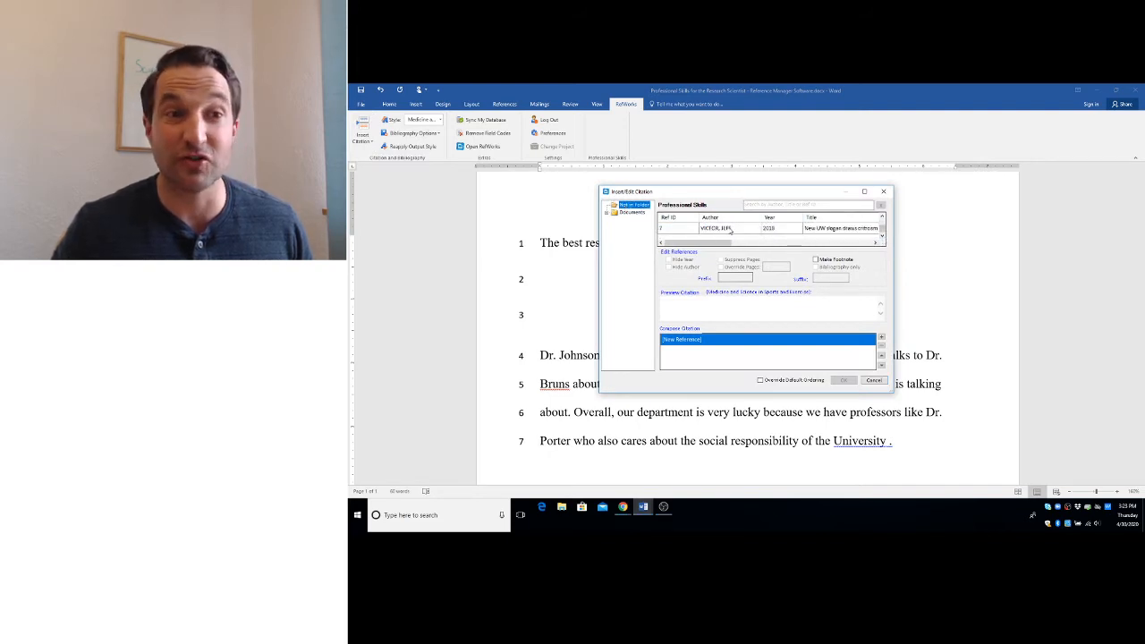
{"action": "left_click", "coordinate": [731, 229]}
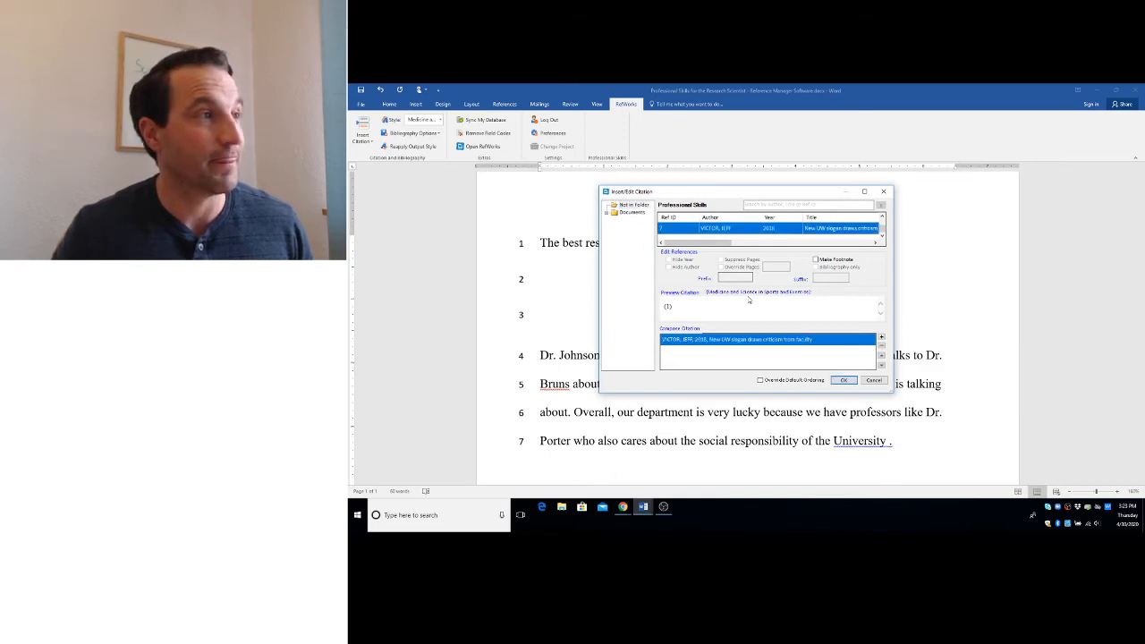
{"action": "left_click", "coordinate": [843, 380]}
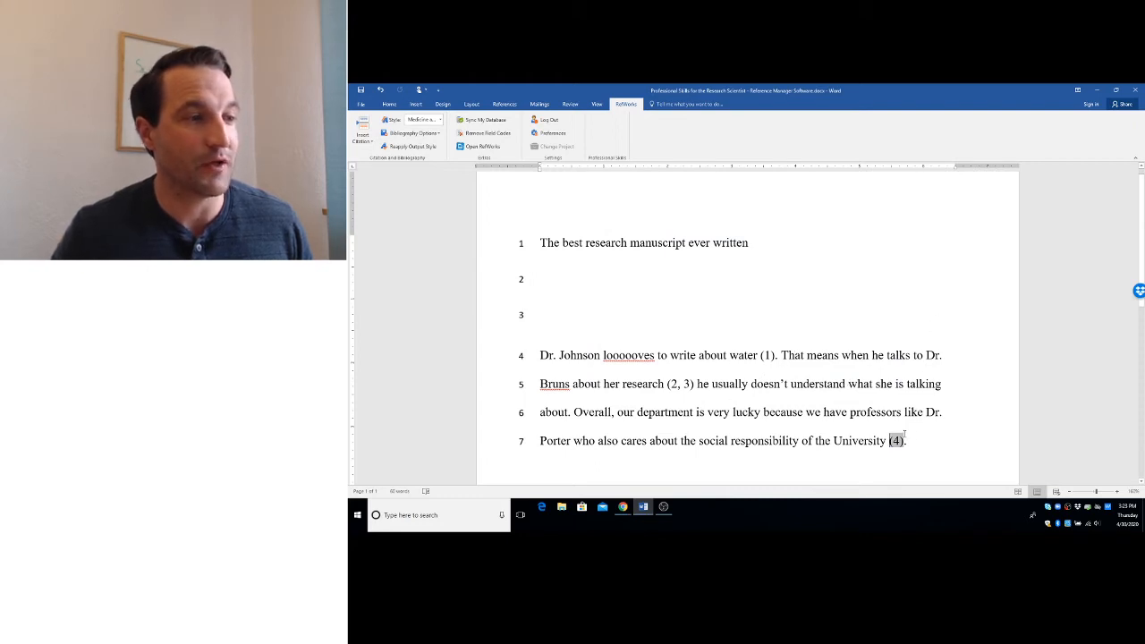
- Add two new lines below the body paragraph and insert the RefWorks bibliography there
{"action": "scroll", "coordinate": [917, 418], "scroll_direction": "down", "scroll_amount": 2}
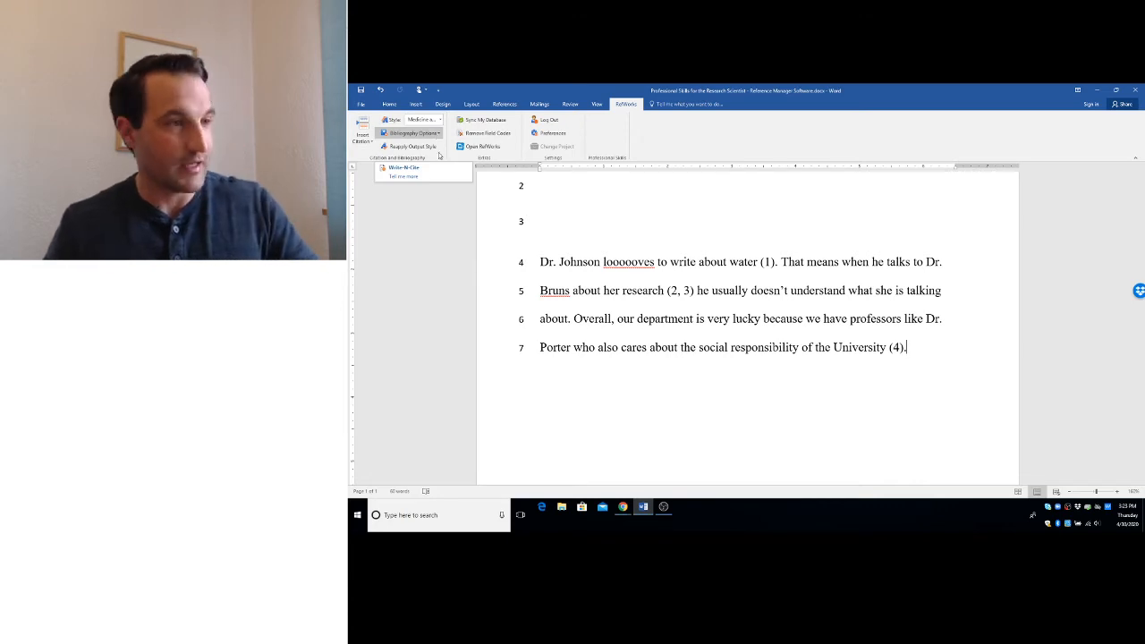
{"action": "key", "text": "Return"}
{"action": "key", "text": "Return"}
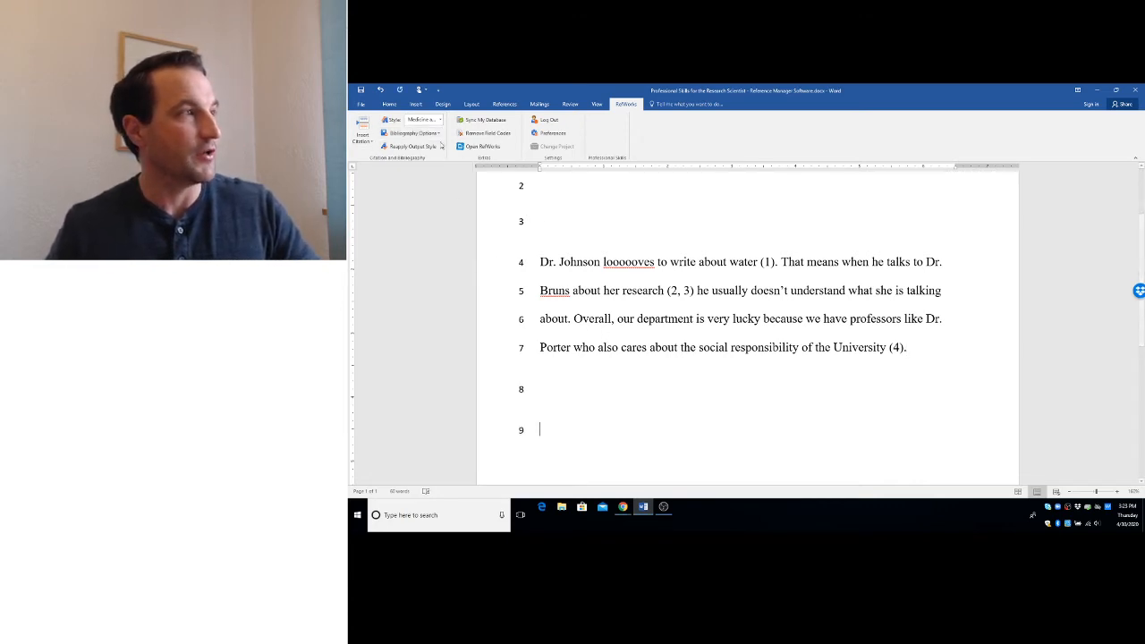
{"action": "left_click", "coordinate": [413, 132]}
{"action": "left_click", "coordinate": [427, 146]}
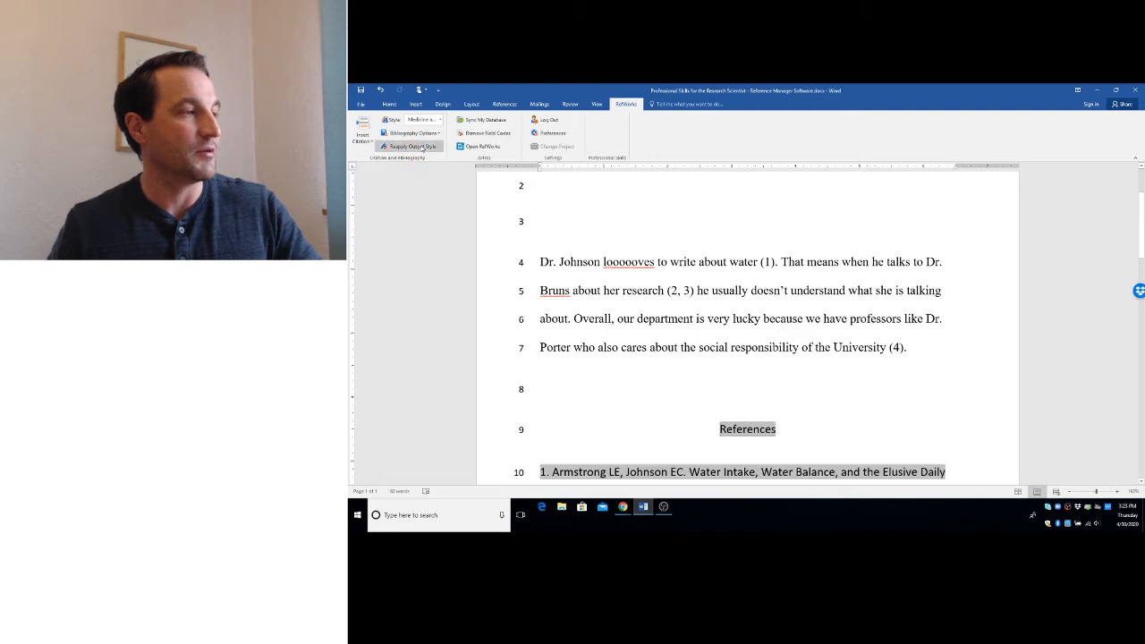
{"action": "scroll", "coordinate": [847, 457], "scroll_direction": "down", "scroll_amount": 8}
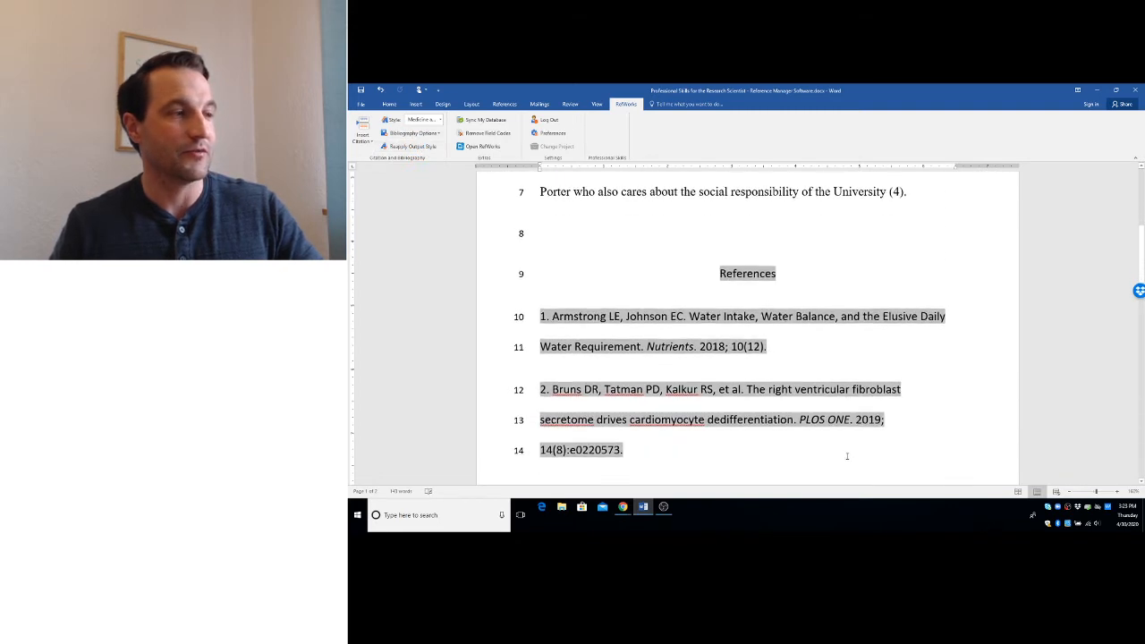
{"action": "scroll", "coordinate": [847, 457], "scroll_direction": "down", "scroll_amount": 3}
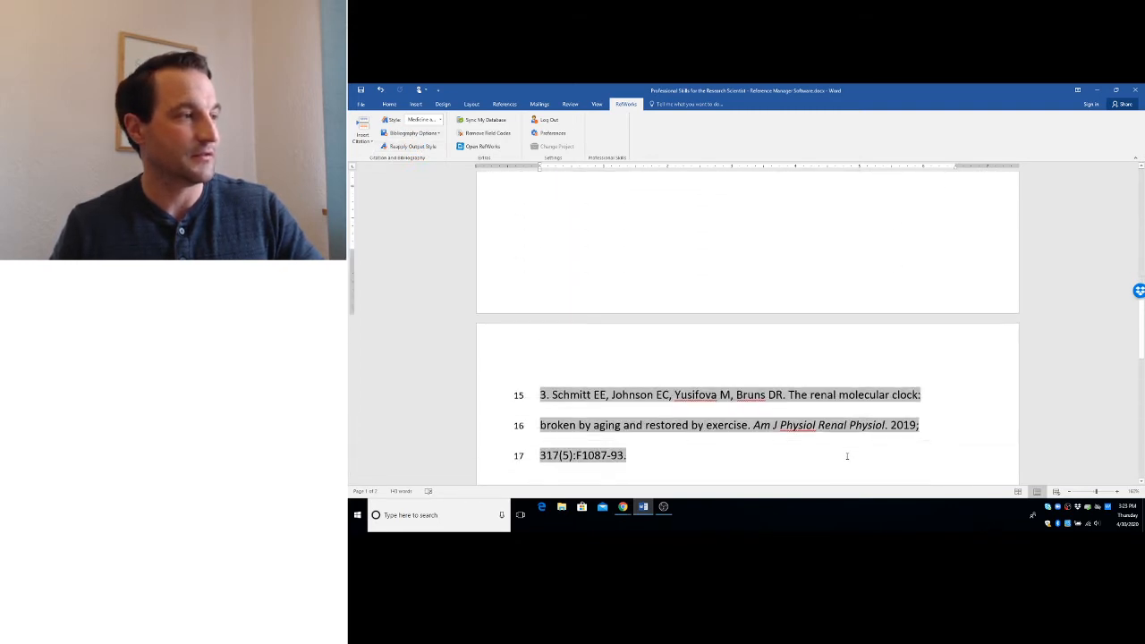
- Set the font size of the whole document, from the title through the references, to 12
{"action": "left_click_drag", "start_coordinate": [695, 453], "coordinate": [644, 304]}
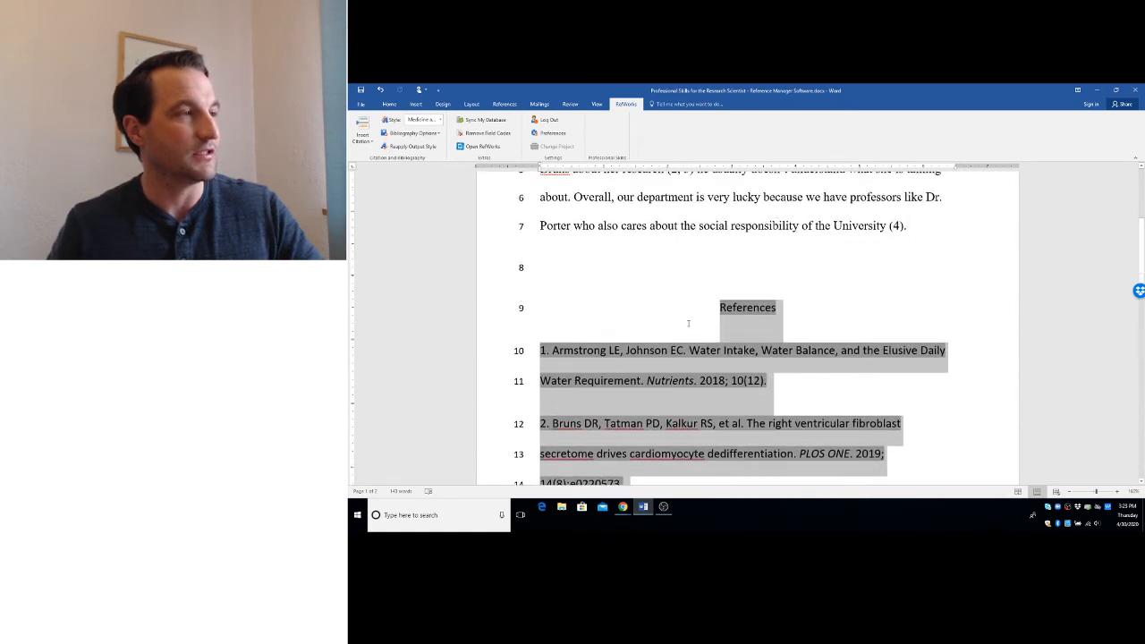
{"action": "left_click", "coordinate": [1070, 491]}
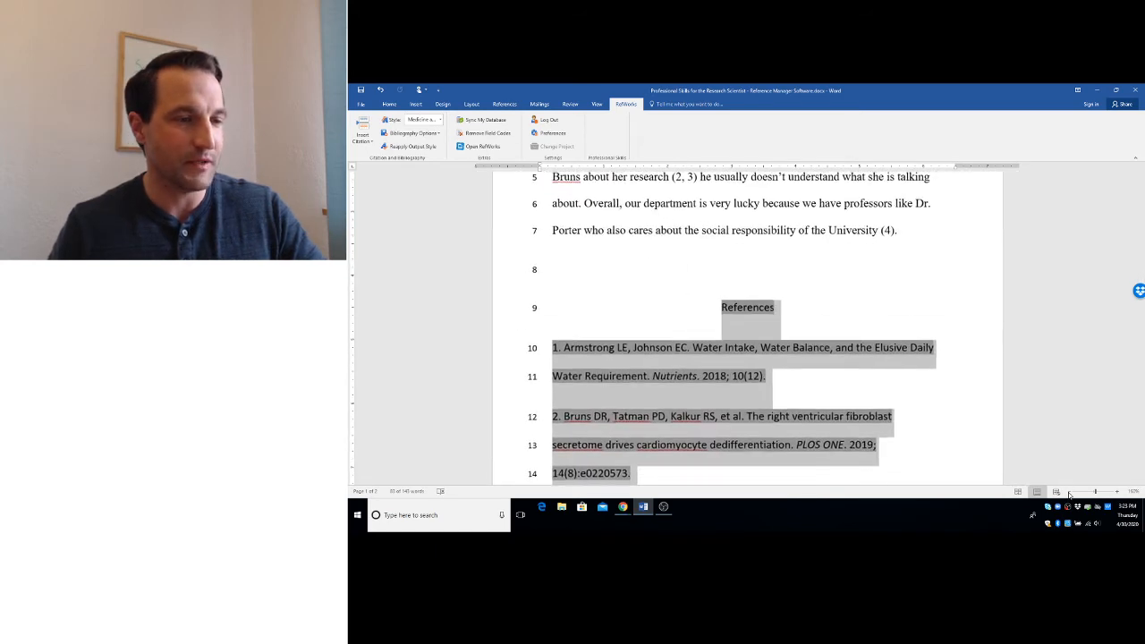
{"action": "left_click", "coordinate": [1070, 493]}
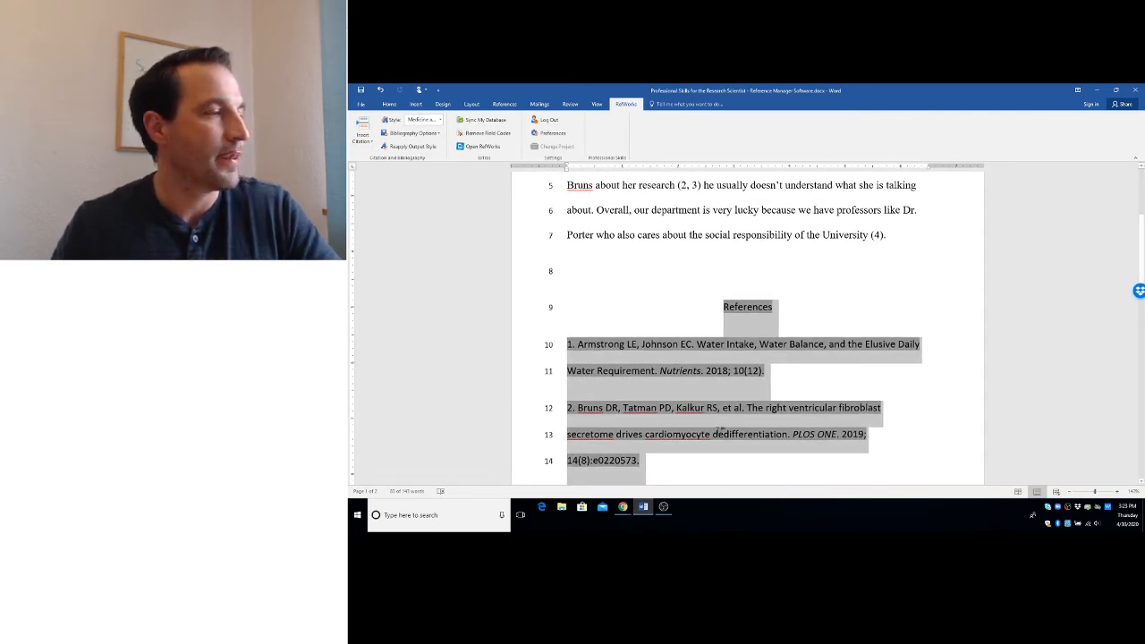
{"action": "scroll", "coordinate": [716, 447], "scroll_direction": "down", "scroll_amount": 5}
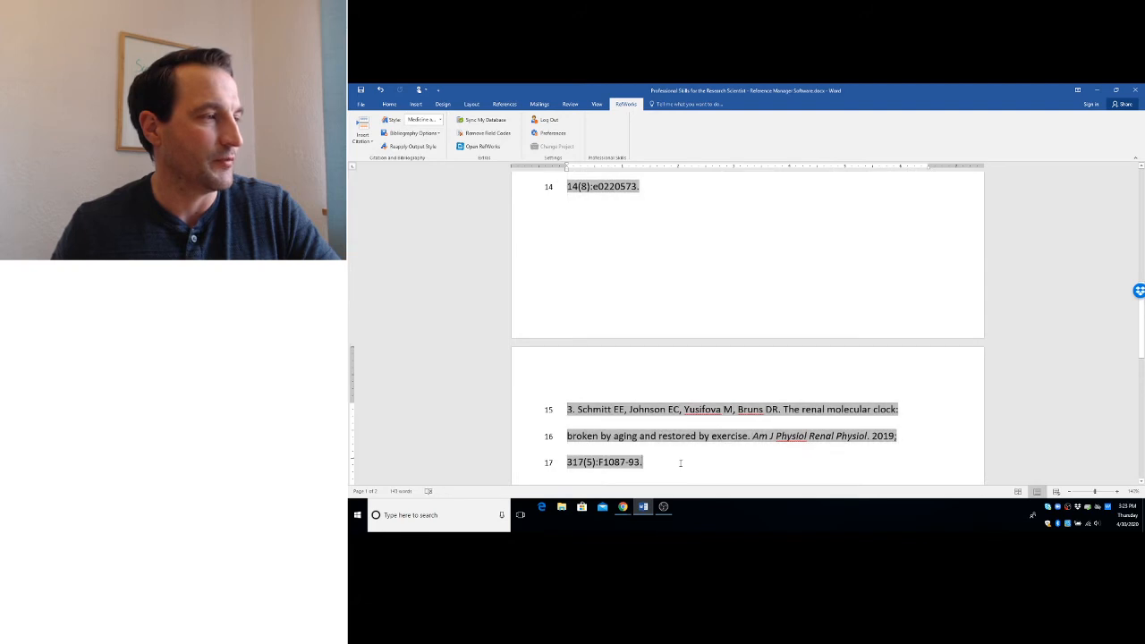
{"action": "scroll", "coordinate": [596, 278], "scroll_direction": "up", "scroll_amount": 10}
{"action": "left_click_drag", "start_coordinate": [596, 277], "coordinate": [567, 244]}
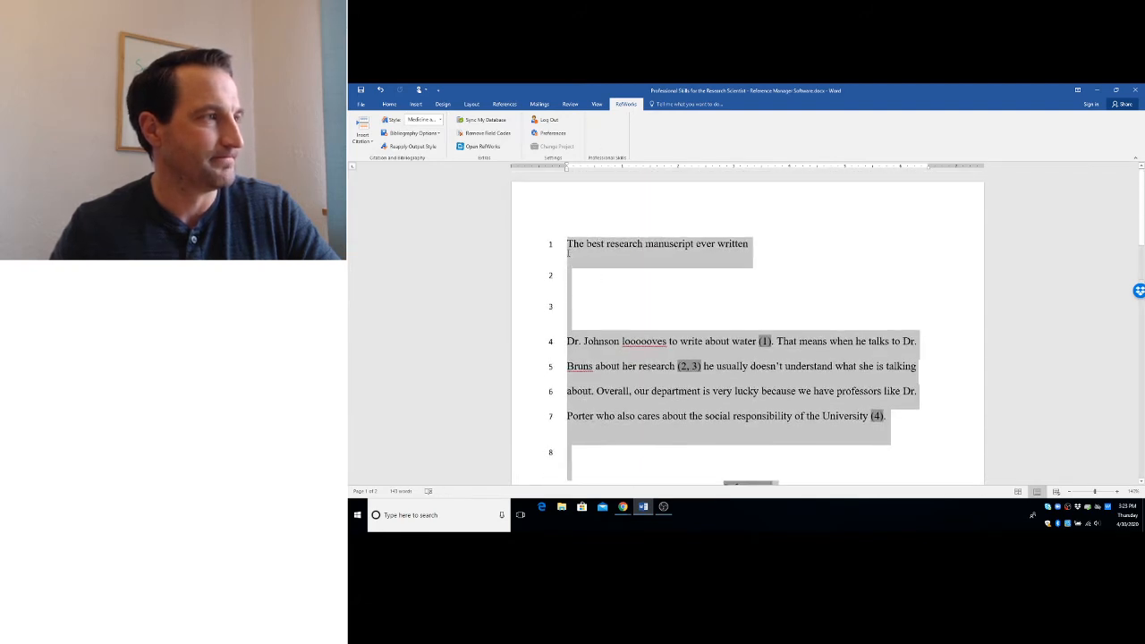
{"action": "left_click", "coordinate": [389, 103]}
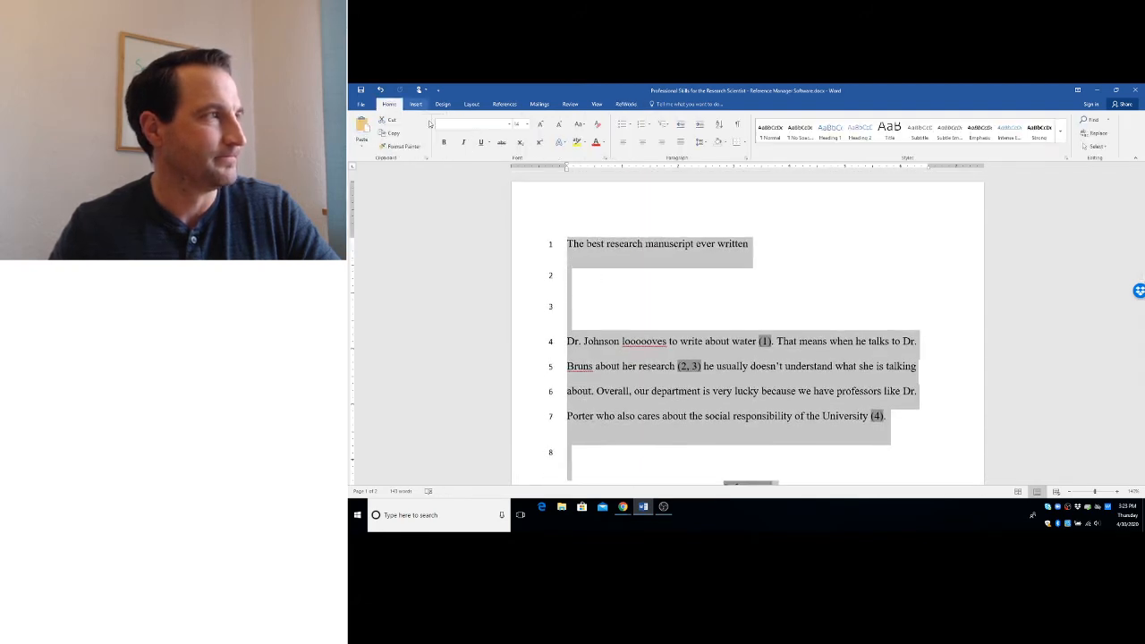
{"action": "left_click", "coordinate": [528, 125]}
{"action": "left_click", "coordinate": [519, 198]}
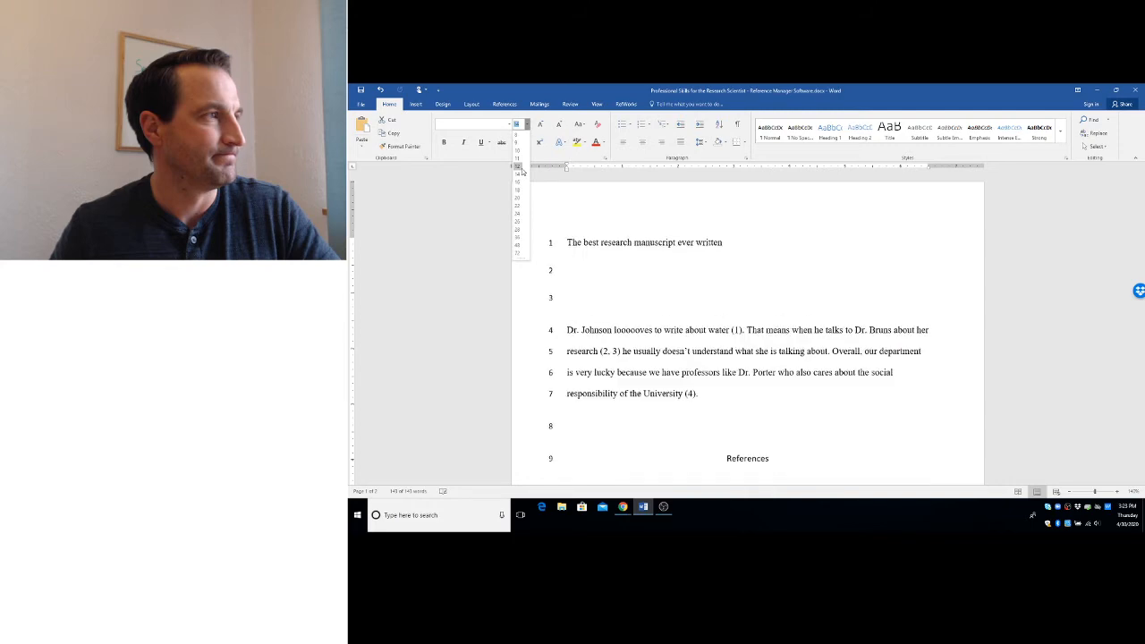
- Delete one blank line between the title and the body paragraph, and look over the reference list
{"action": "left_click", "coordinate": [743, 296]}
{"action": "key", "text": "Delete"}
{"action": "scroll", "coordinate": [746, 296], "scroll_direction": "down", "scroll_amount": 5}
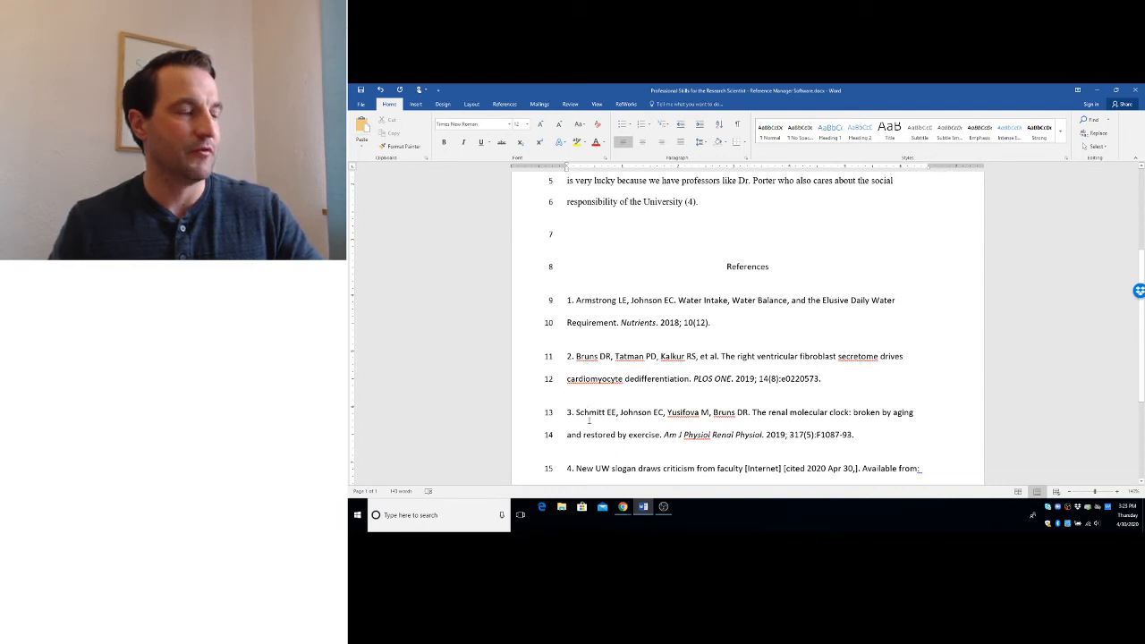
{"action": "scroll", "coordinate": [598, 413], "scroll_direction": "down", "scroll_amount": 2}
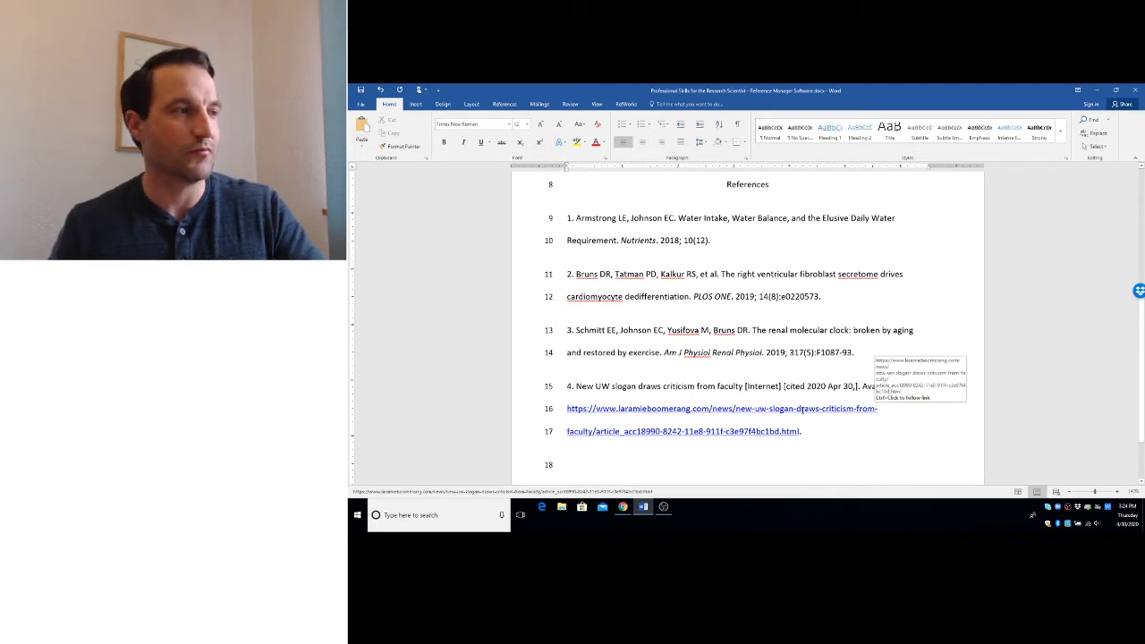
{"action": "scroll", "coordinate": [802, 409], "scroll_direction": "up", "scroll_amount": 5}
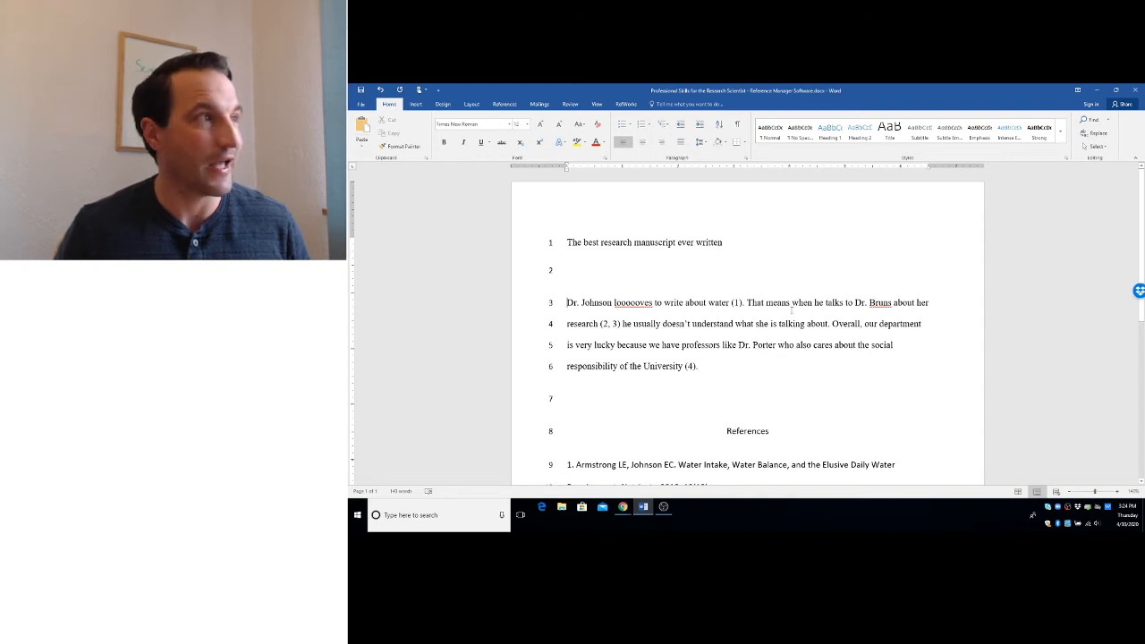
- Change the RefWorks output style of the citations and bibliography to the recently used Diabetes style
{"action": "left_click", "coordinate": [626, 104]}
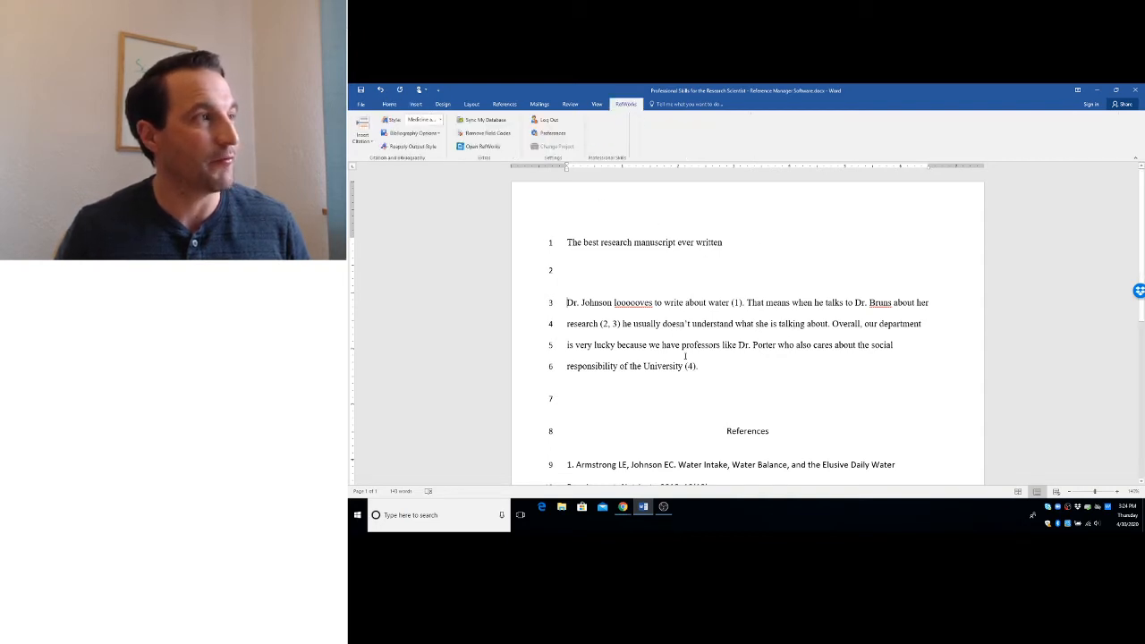
{"action": "left_click", "coordinate": [441, 120]}
{"action": "left_click", "coordinate": [441, 120]}
{"action": "left_click", "coordinate": [441, 119]}
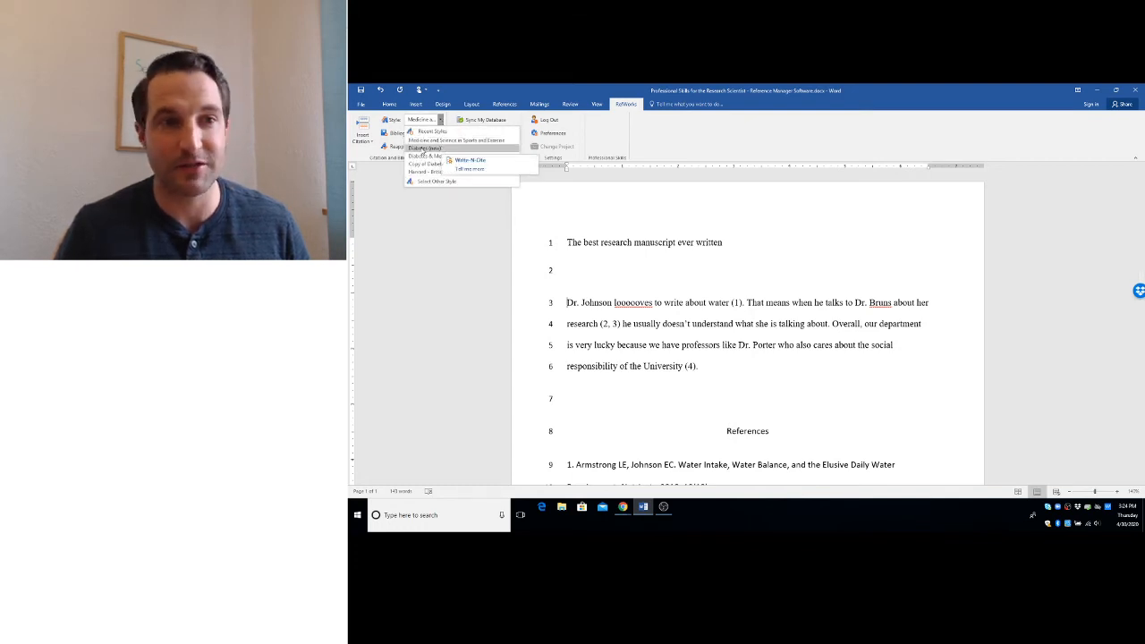
{"action": "left_click", "coordinate": [423, 149]}
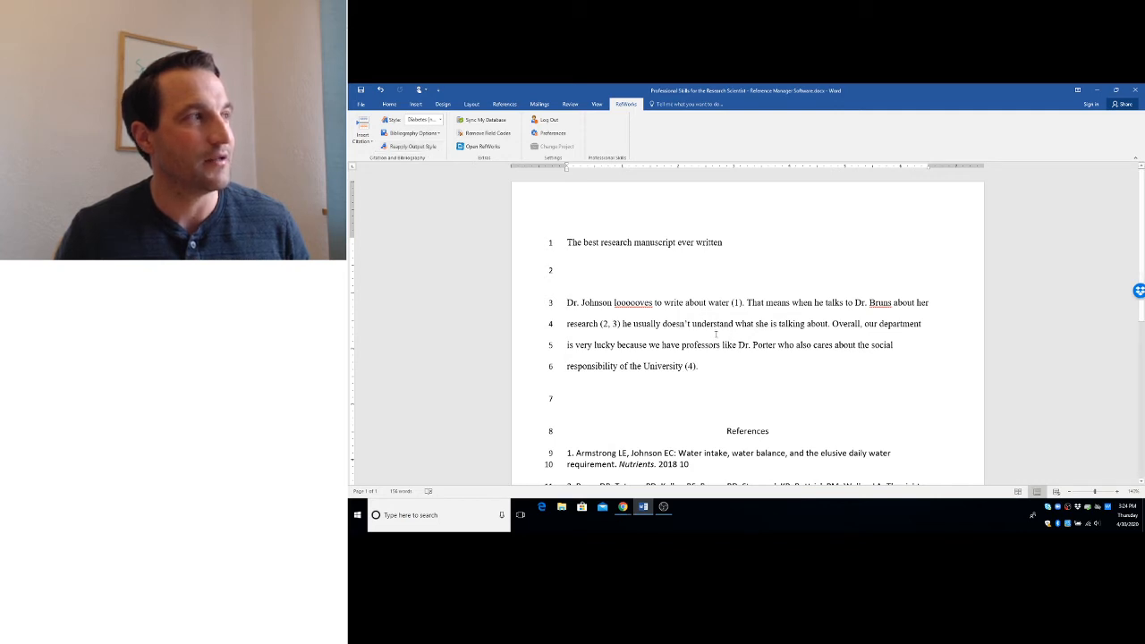
- Examine the in-text citation numbers and the formatting of the reference list under the Diabetes style
{"action": "scroll", "coordinate": [762, 370], "scroll_direction": "down", "scroll_amount": 1}
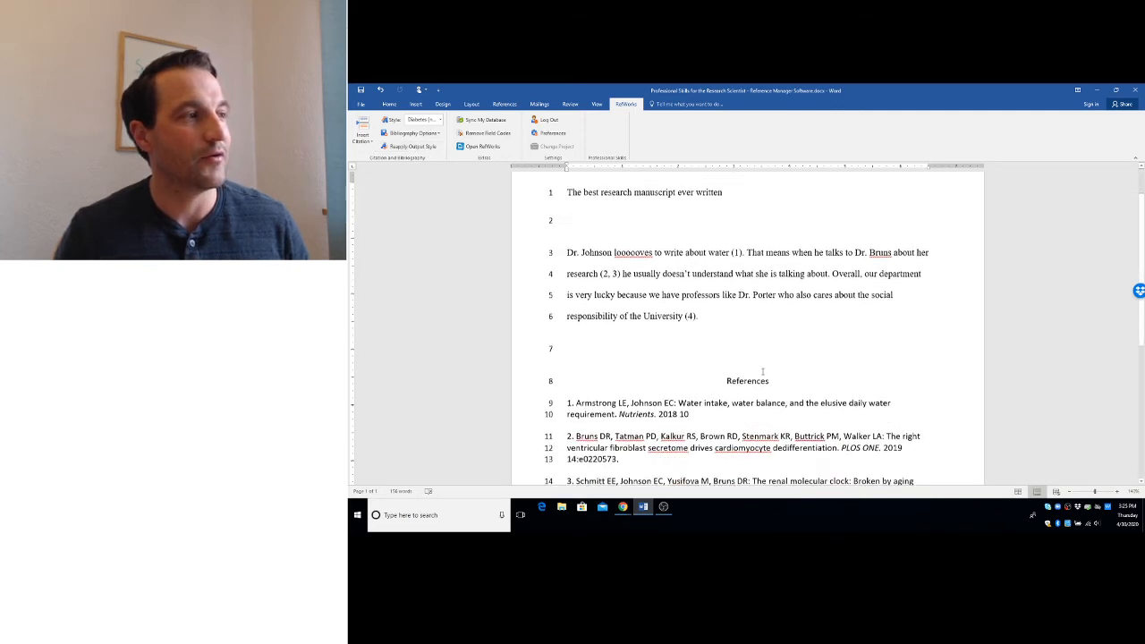
{"action": "scroll", "coordinate": [762, 372], "scroll_direction": "up", "scroll_amount": 1}
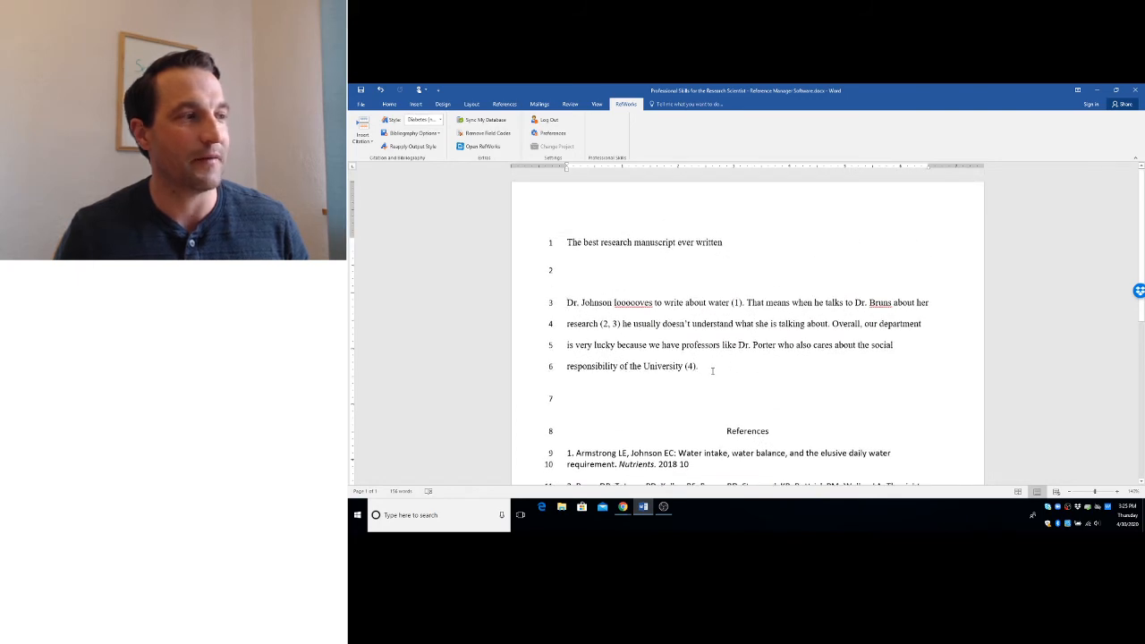
{"action": "scroll", "coordinate": [713, 382], "scroll_direction": "down", "scroll_amount": 3}
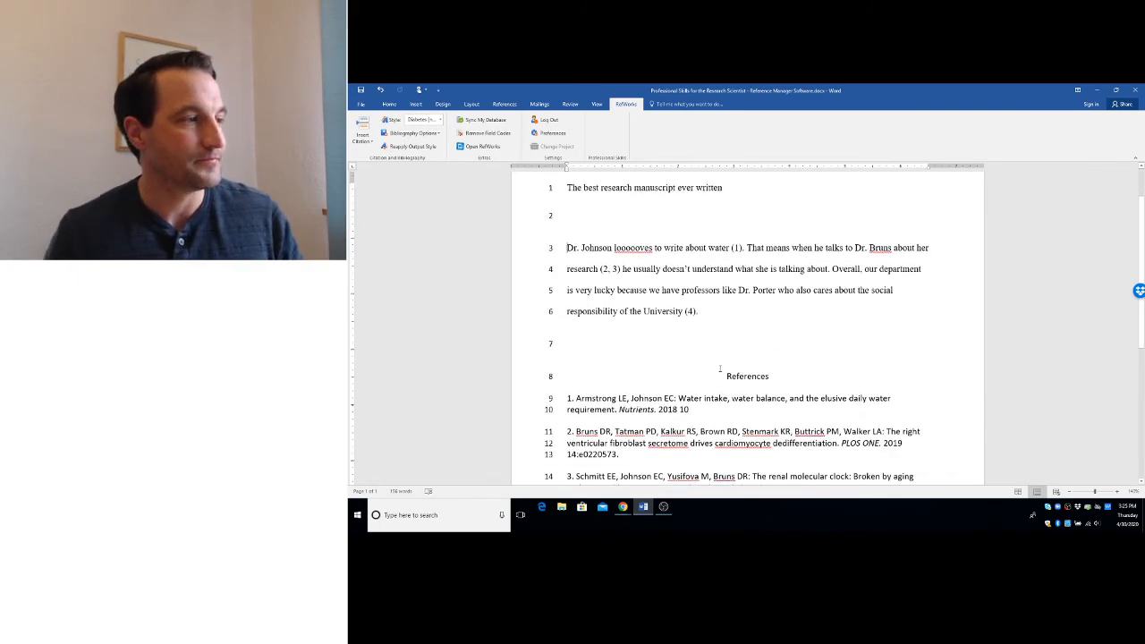
{"action": "scroll", "coordinate": [620, 342], "scroll_direction": "down", "scroll_amount": 1}
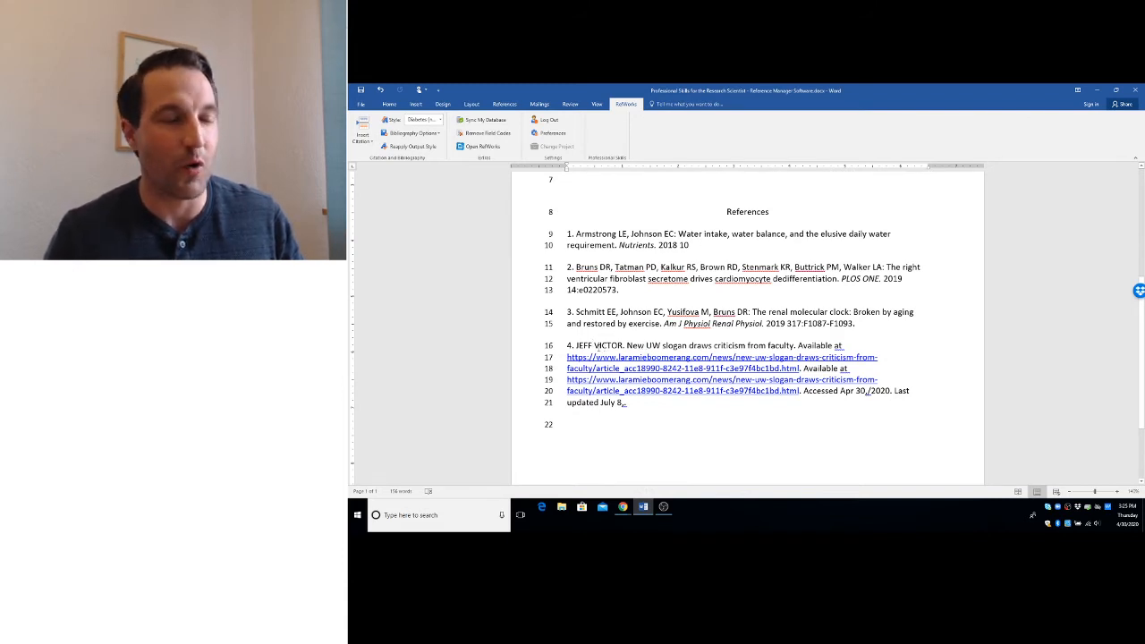
{"action": "scroll", "coordinate": [629, 352], "scroll_direction": "up", "scroll_amount": 1}
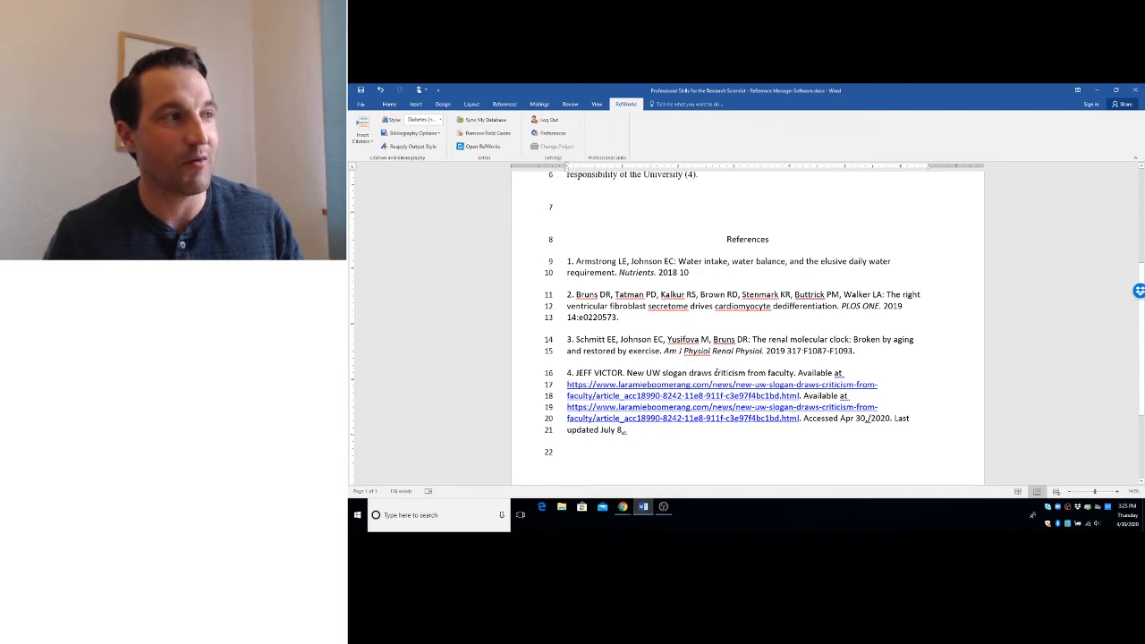
{"action": "scroll", "coordinate": [716, 372], "scroll_direction": "up", "scroll_amount": 3}
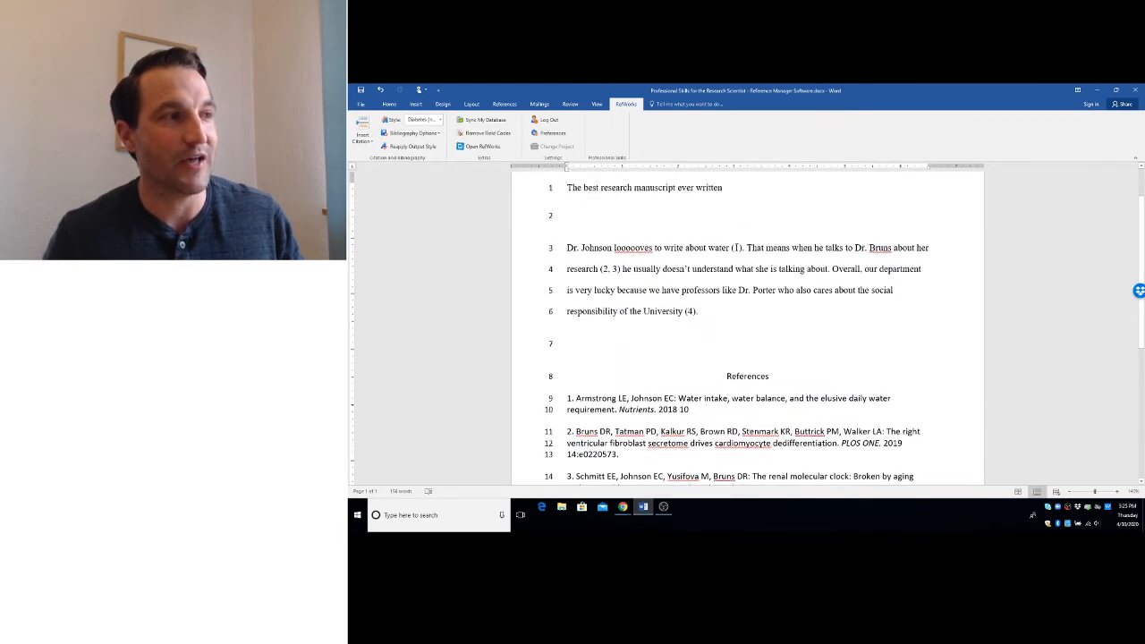
{"action": "left_click", "coordinate": [738, 249]}
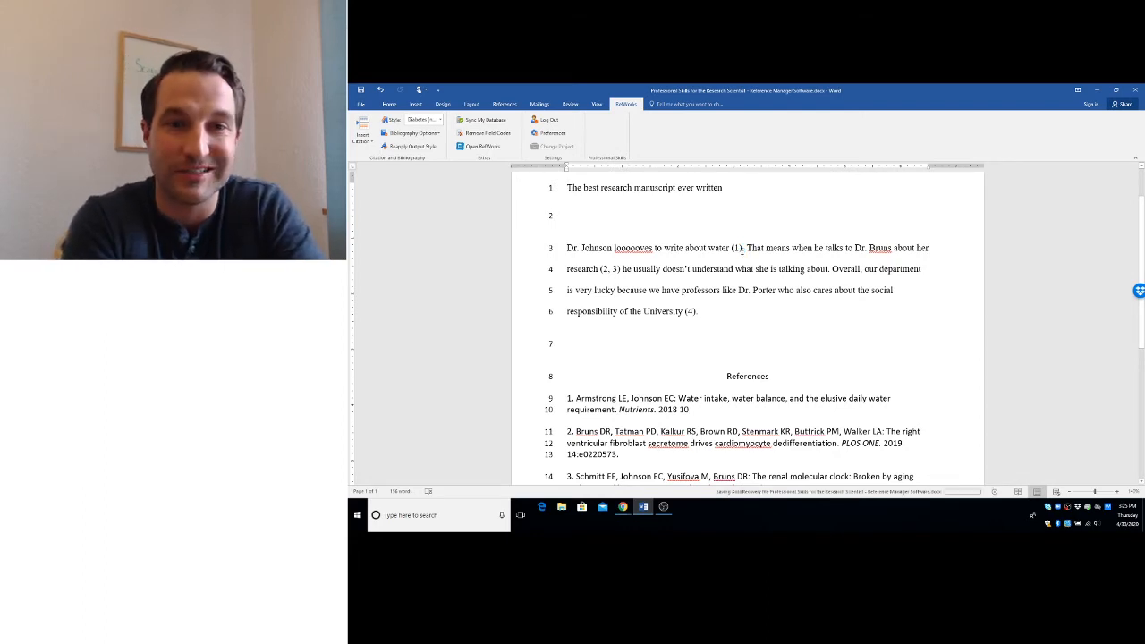
{"action": "left_click", "coordinate": [742, 314]}
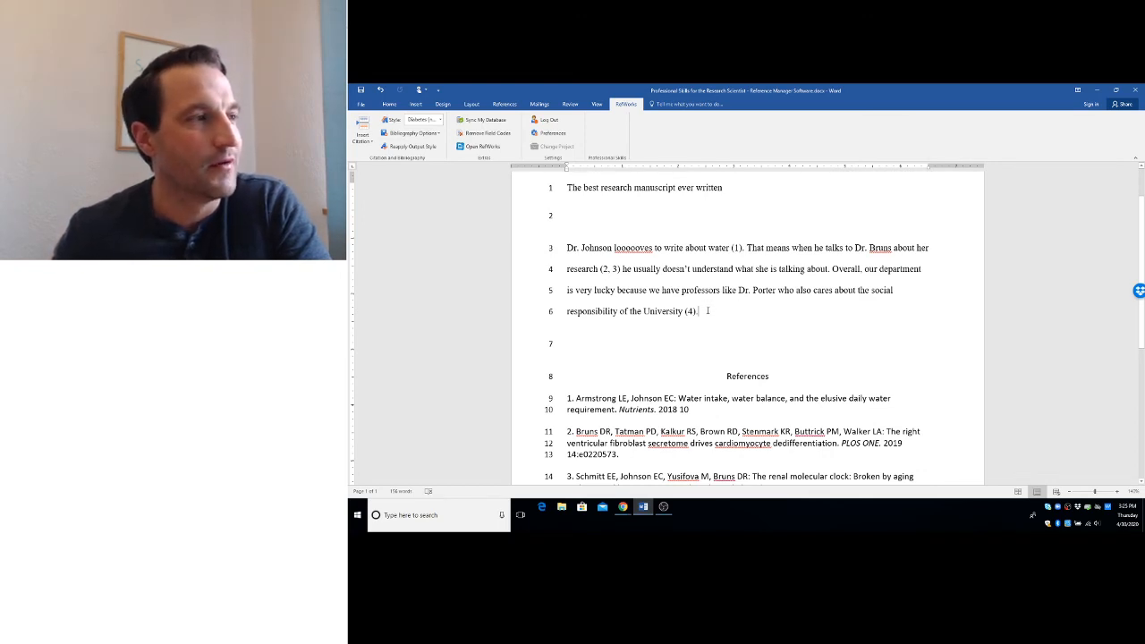
{"action": "left_click_drag", "start_coordinate": [707, 312], "coordinate": [833, 269]}
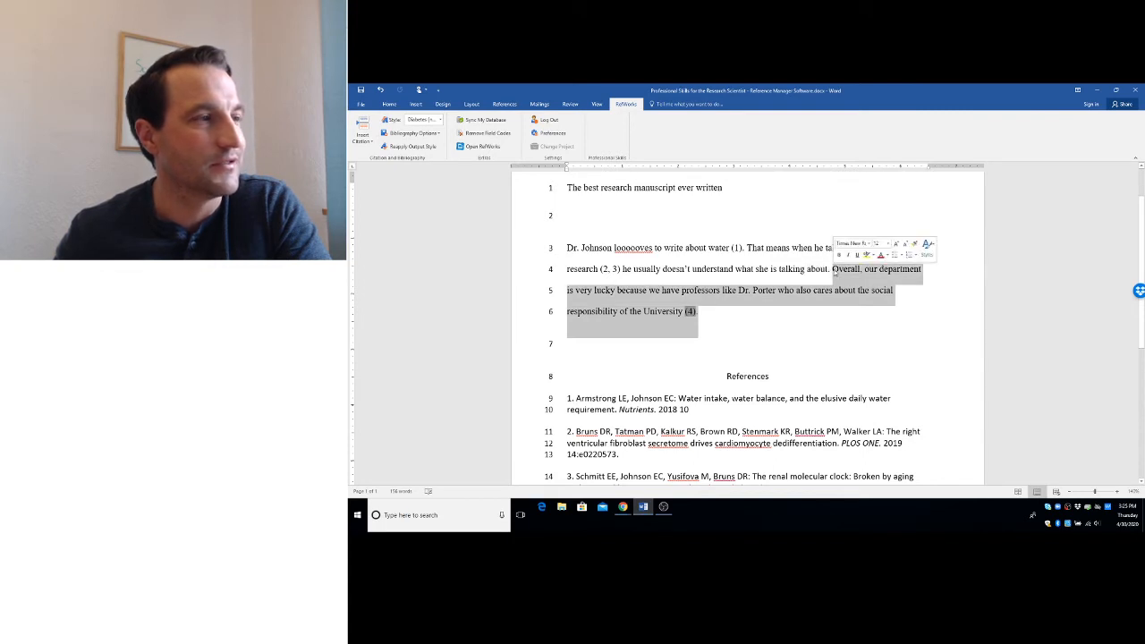
{"action": "right_click", "coordinate": [843, 281]}
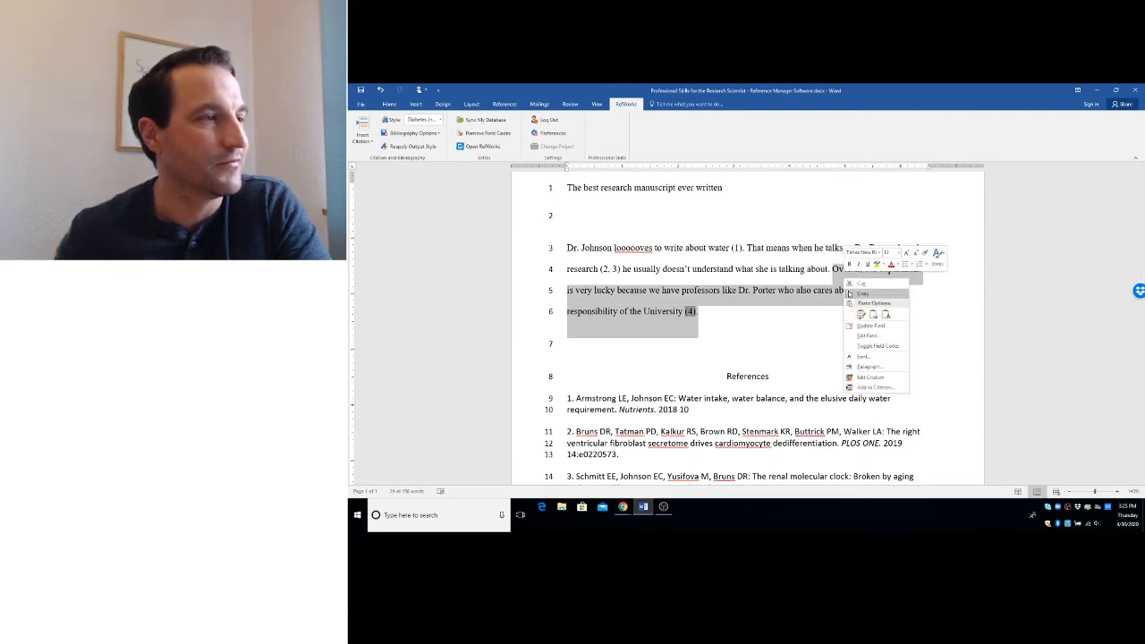
{"action": "left_click", "coordinate": [849, 293]}
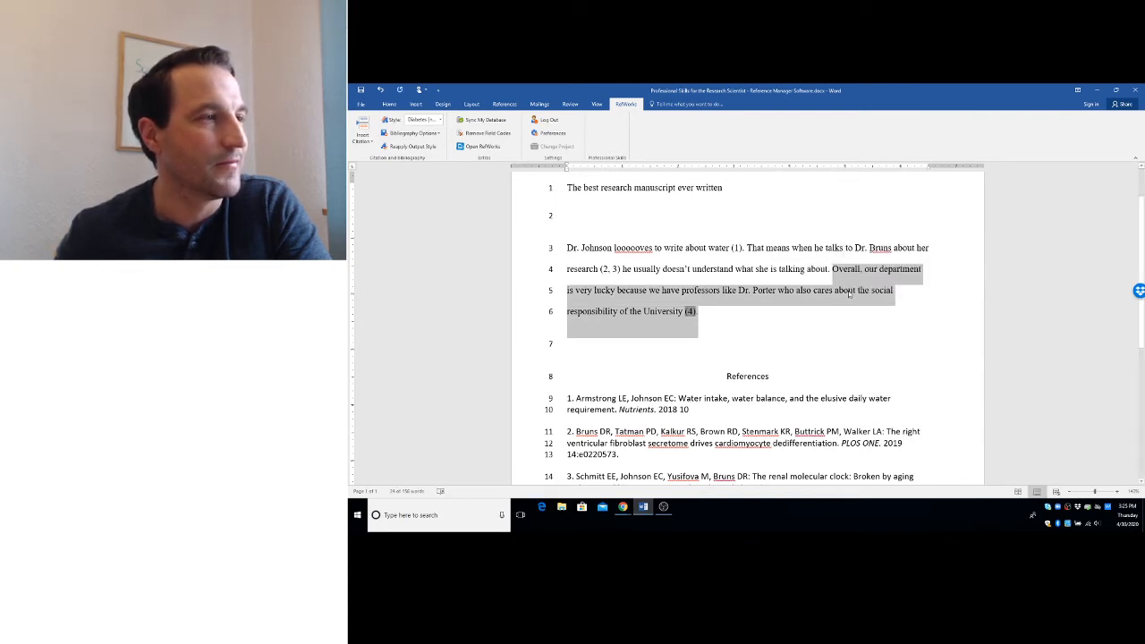
{"action": "left_click", "coordinate": [566, 247]}
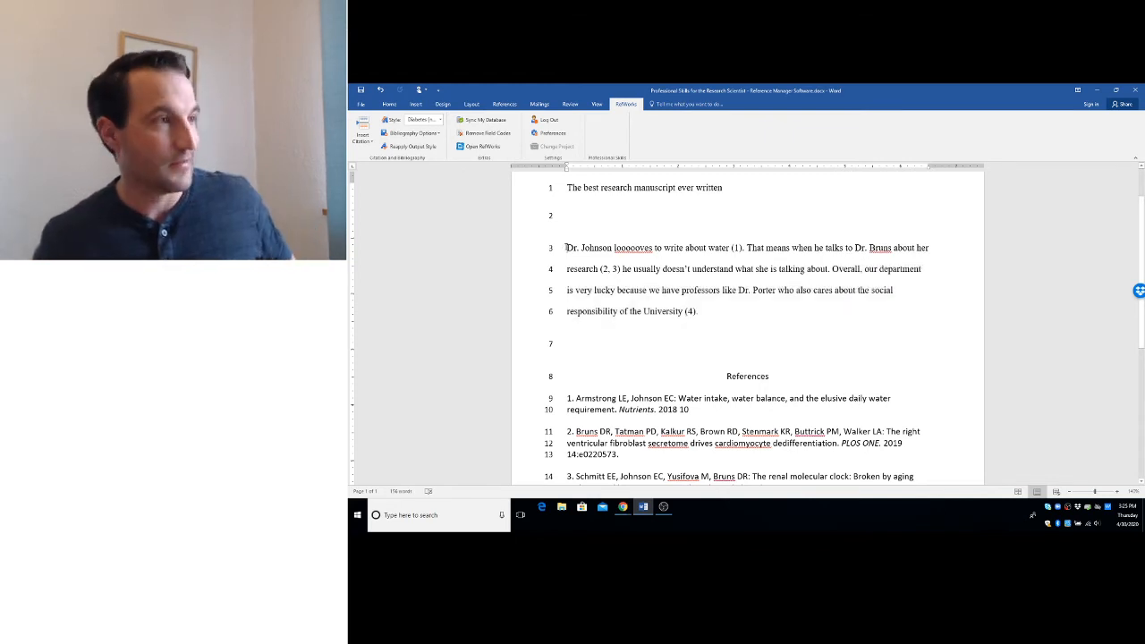
{"action": "key", "text": "ctrl+v"}
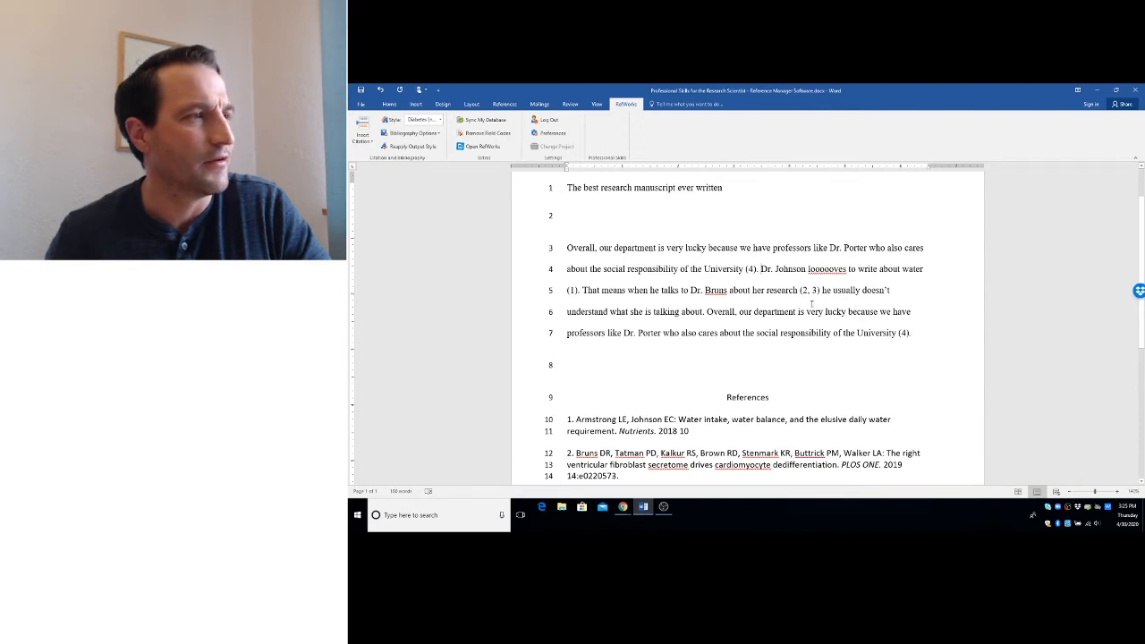
{"action": "left_click", "coordinate": [380, 91]}
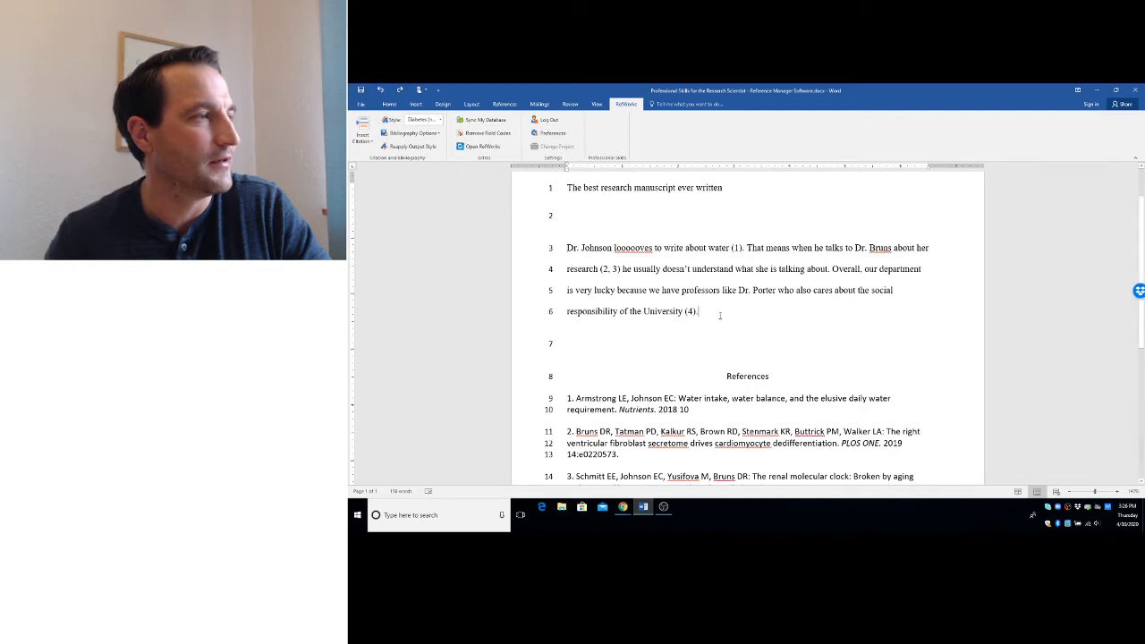
- Move the paragraph's last sentence, starting "Overall, our department", with its citation to the start of the paragraph
{"action": "left_click_drag", "start_coordinate": [720, 315], "coordinate": [839, 277]}
{"action": "right_click", "coordinate": [839, 277]}
{"action": "left_click", "coordinate": [863, 284]}
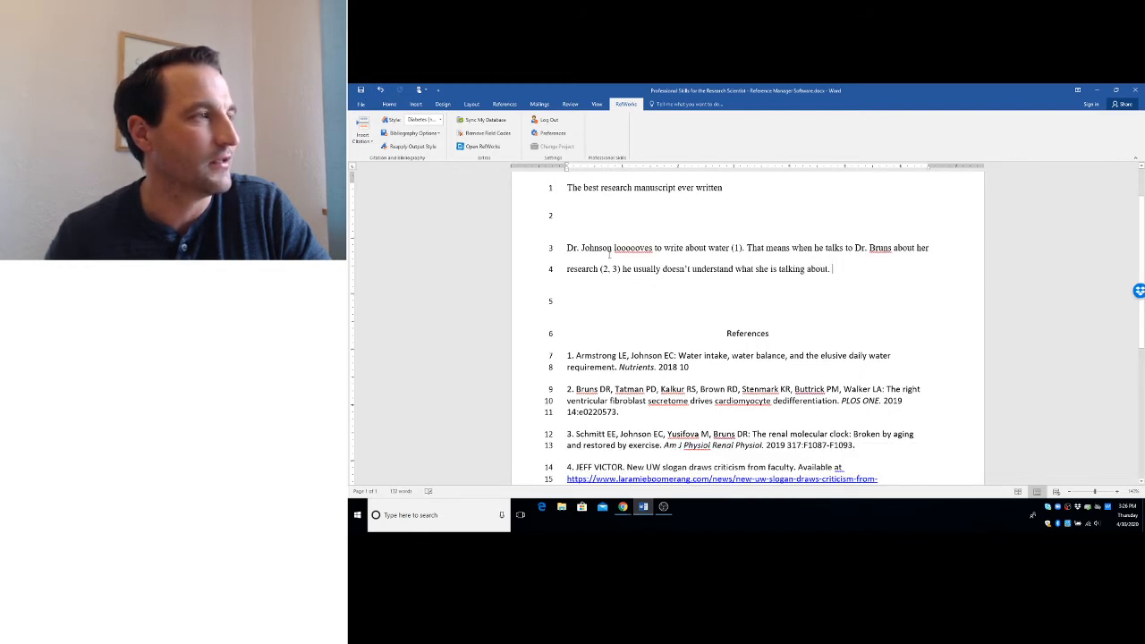
{"action": "key", "text": "ctrl+v"}
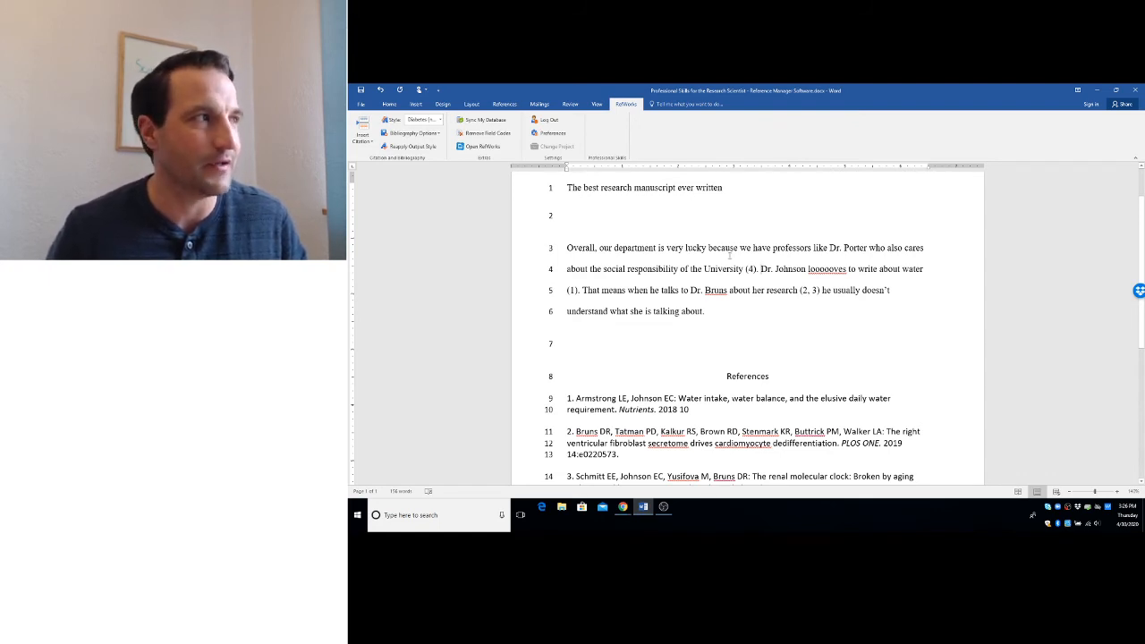
- Reapply the RefWorks output style to renumber the citations, and look over the reordered reference list
{"action": "left_click", "coordinate": [422, 153]}
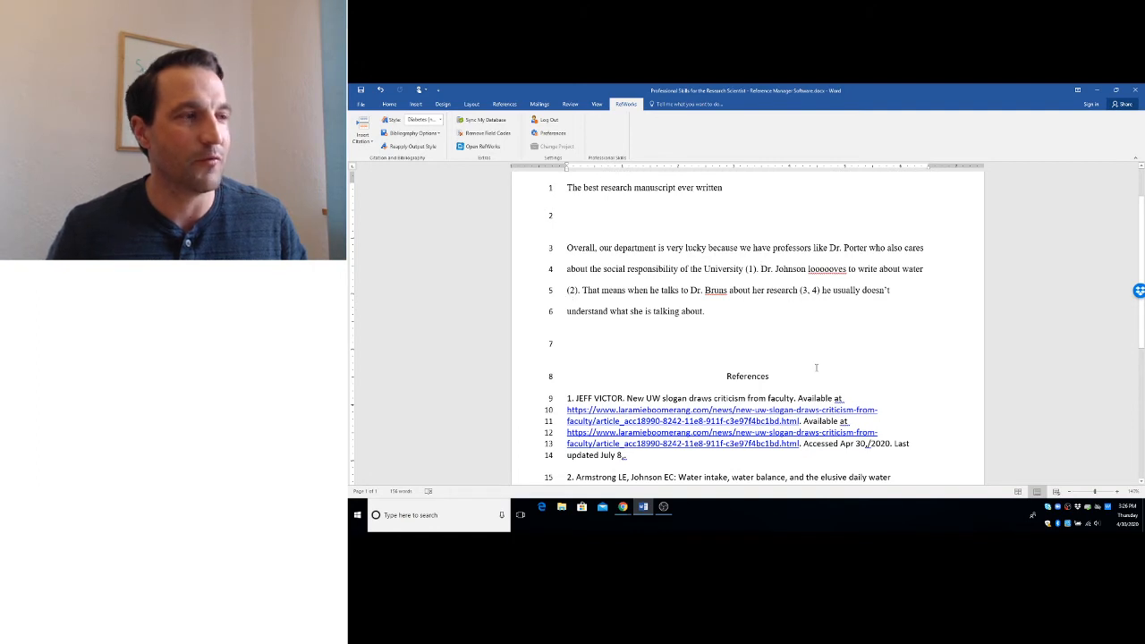
{"action": "scroll", "coordinate": [816, 367], "scroll_direction": "down", "scroll_amount": 3}
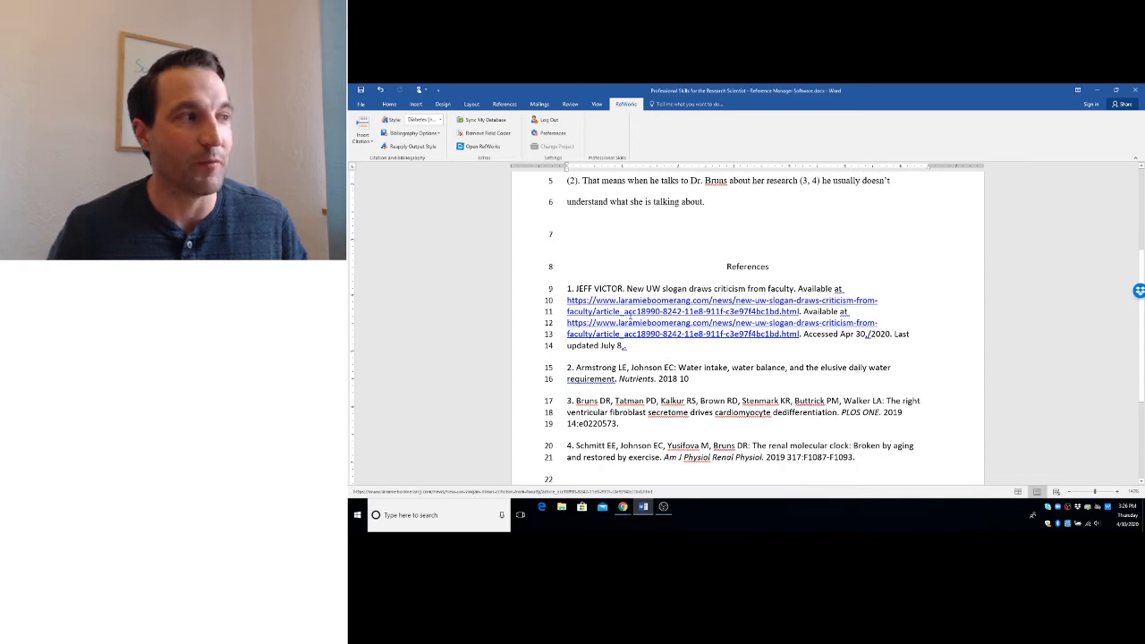
{"action": "scroll", "coordinate": [624, 367], "scroll_direction": "up", "scroll_amount": 1}
{"action": "scroll", "coordinate": [624, 374], "scroll_direction": "up", "scroll_amount": 2}
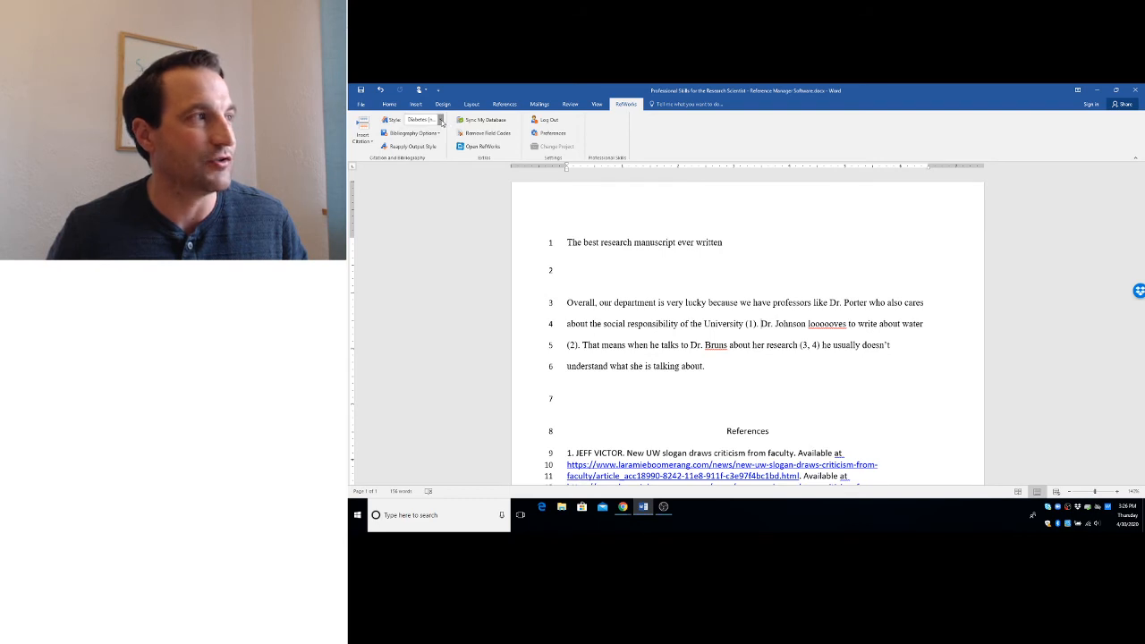
- Change the RefWorks output style to Medicine and Science in Sports and Exercise, and look over the reference list
{"action": "left_click", "coordinate": [439, 119]}
{"action": "left_click", "coordinate": [442, 154]}
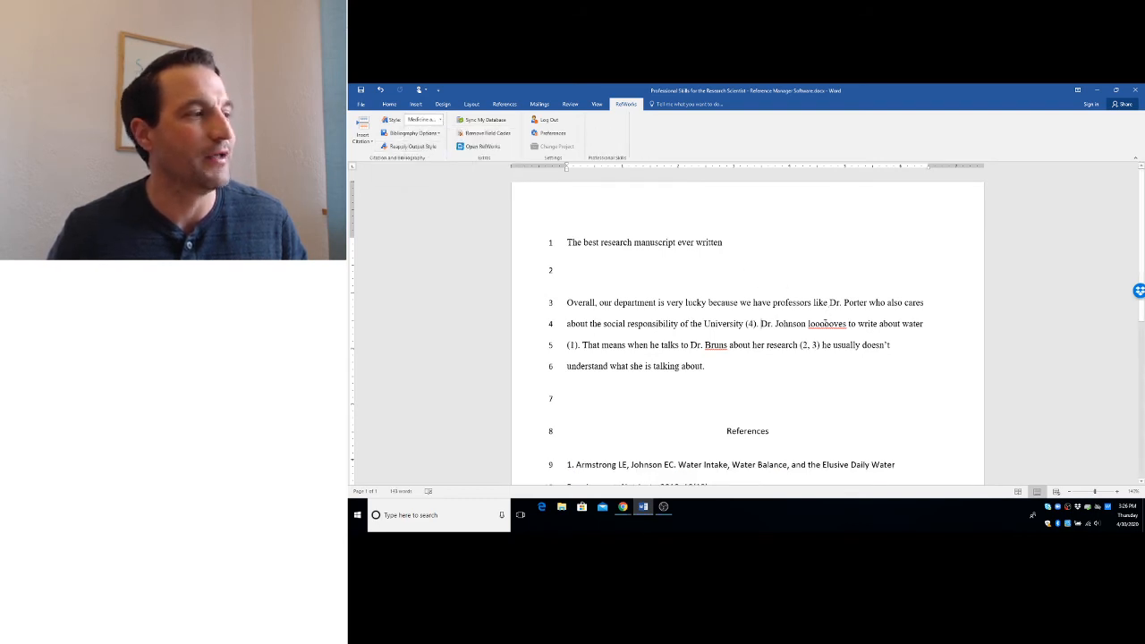
{"action": "scroll", "coordinate": [742, 320], "scroll_direction": "down", "scroll_amount": 2}
{"action": "scroll", "coordinate": [739, 334], "scroll_direction": "down", "scroll_amount": 1}
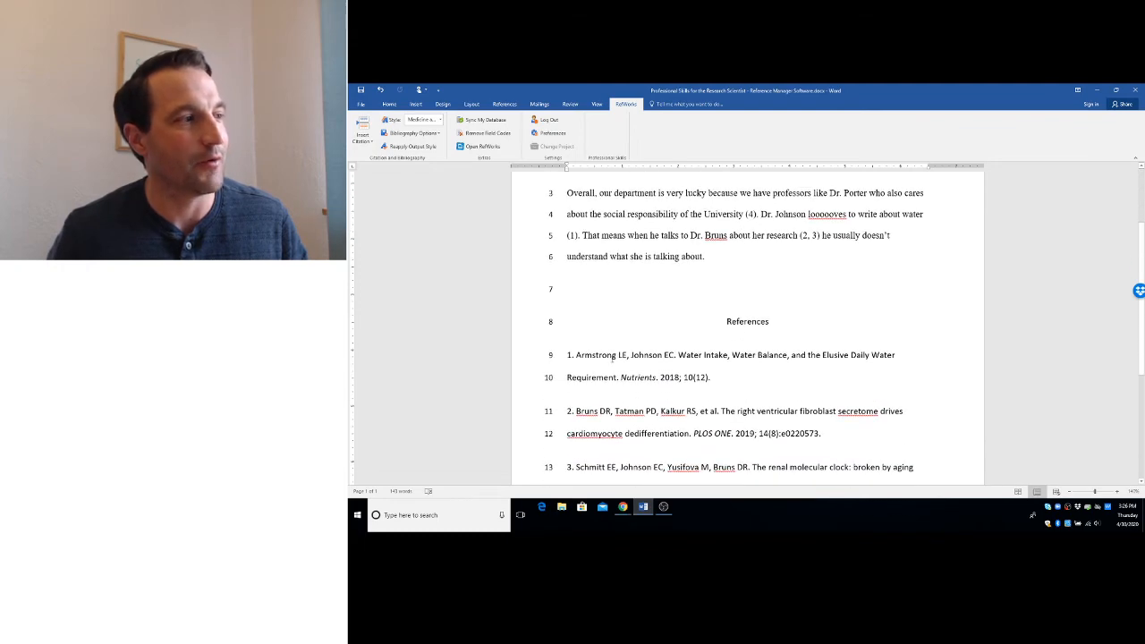
{"action": "scroll", "coordinate": [588, 447], "scroll_direction": "down", "scroll_amount": 3}
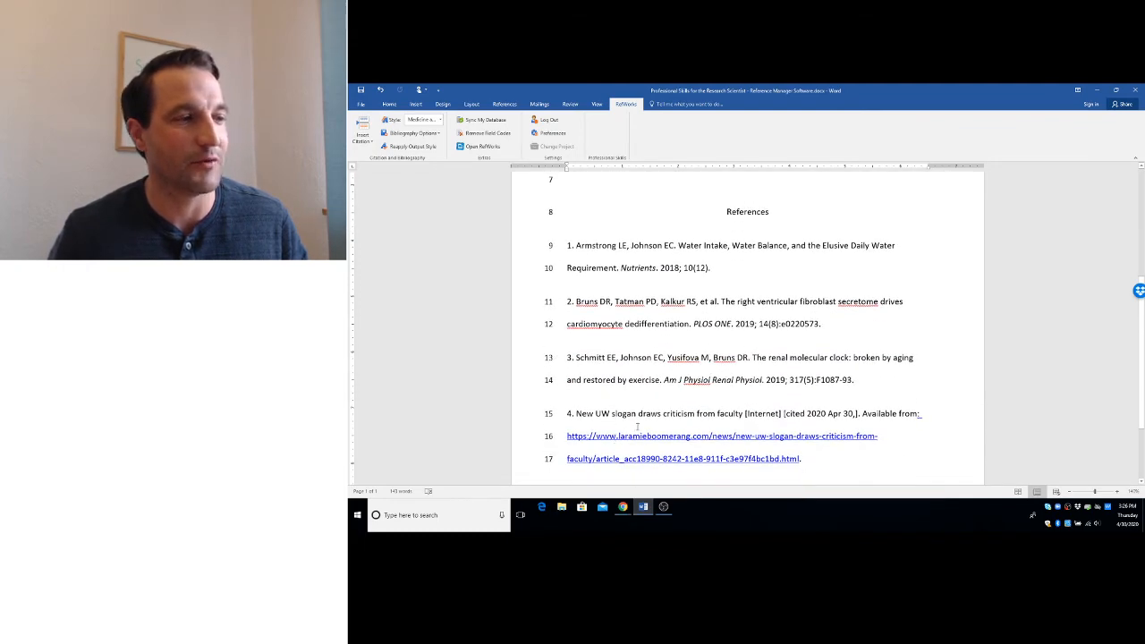
{"action": "scroll", "coordinate": [637, 426], "scroll_direction": "up", "scroll_amount": 5}
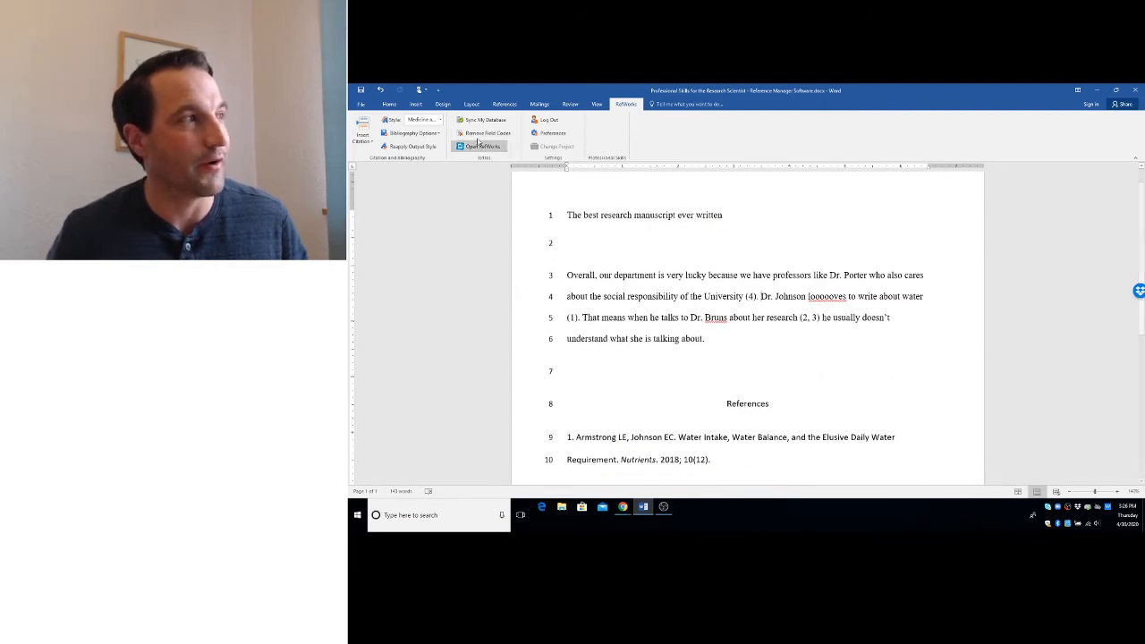
- Switch the RefWorks output style back to Diabetes (new) and check the first references
{"action": "left_click", "coordinate": [440, 119]}
{"action": "left_click", "coordinate": [433, 150]}
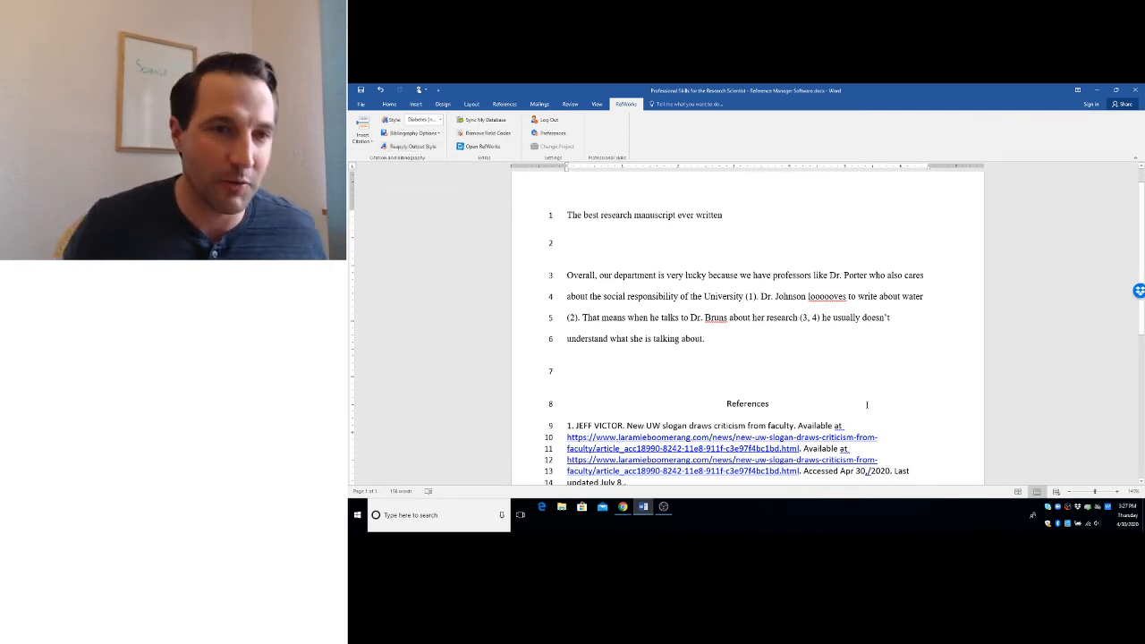
{"action": "scroll", "coordinate": [866, 404], "scroll_direction": "down", "scroll_amount": 3}
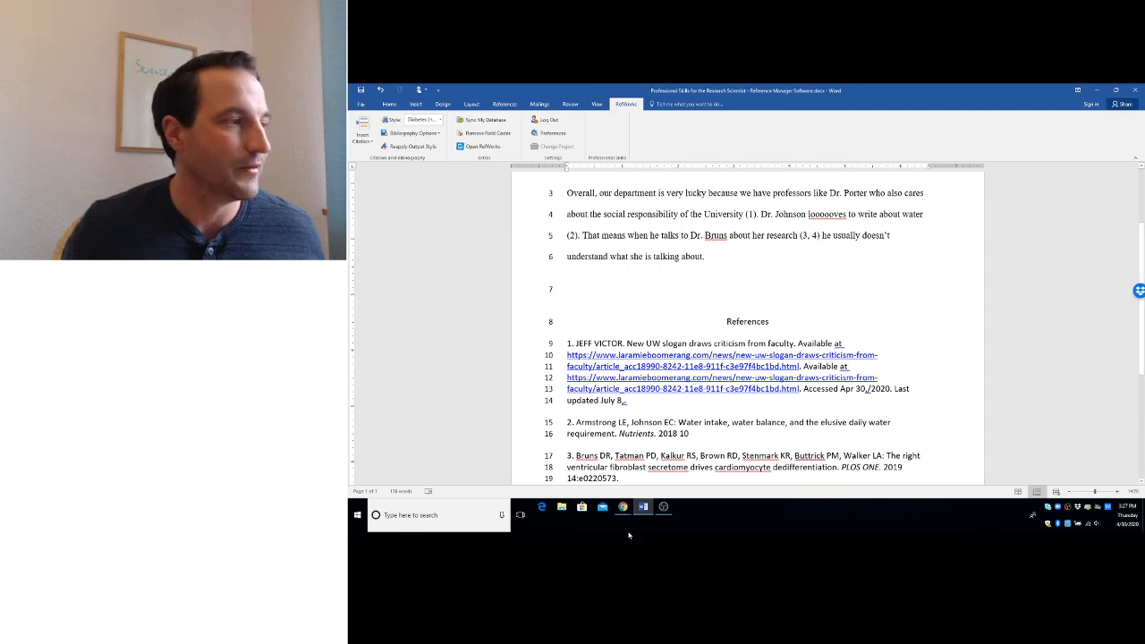
- Switch to the RefWorks library in Chrome, maximize its window, and open the reference "New UW slogan draws criticism from faculty"
{"action": "left_click", "coordinate": [626, 508]}
{"action": "mouse_move", "coordinate": [717, 485]}
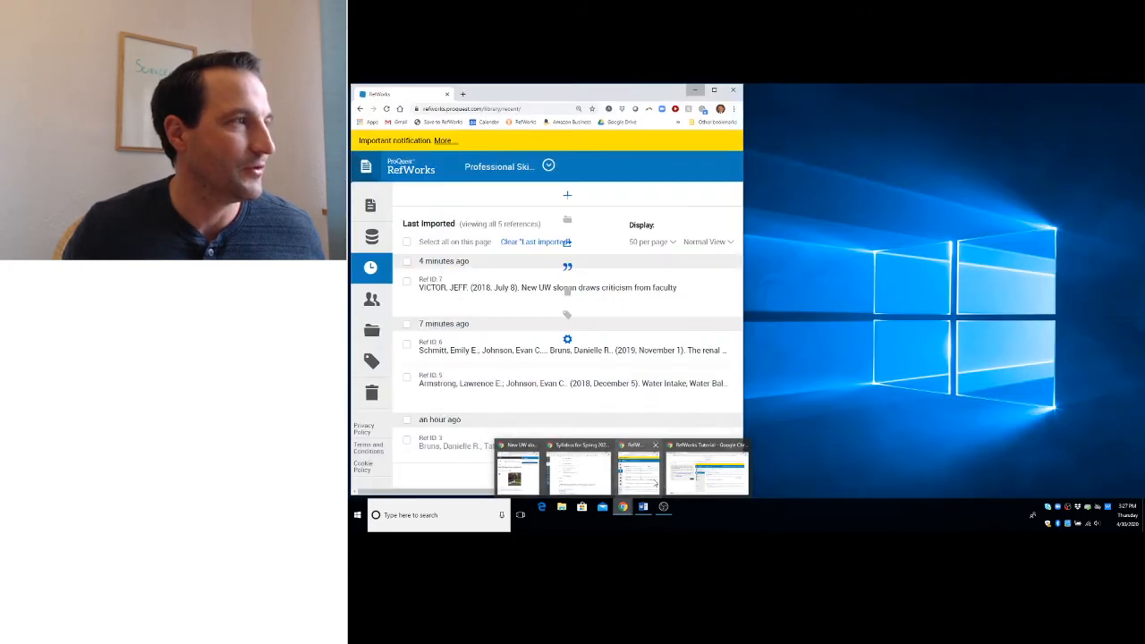
{"action": "left_click", "coordinate": [638, 469]}
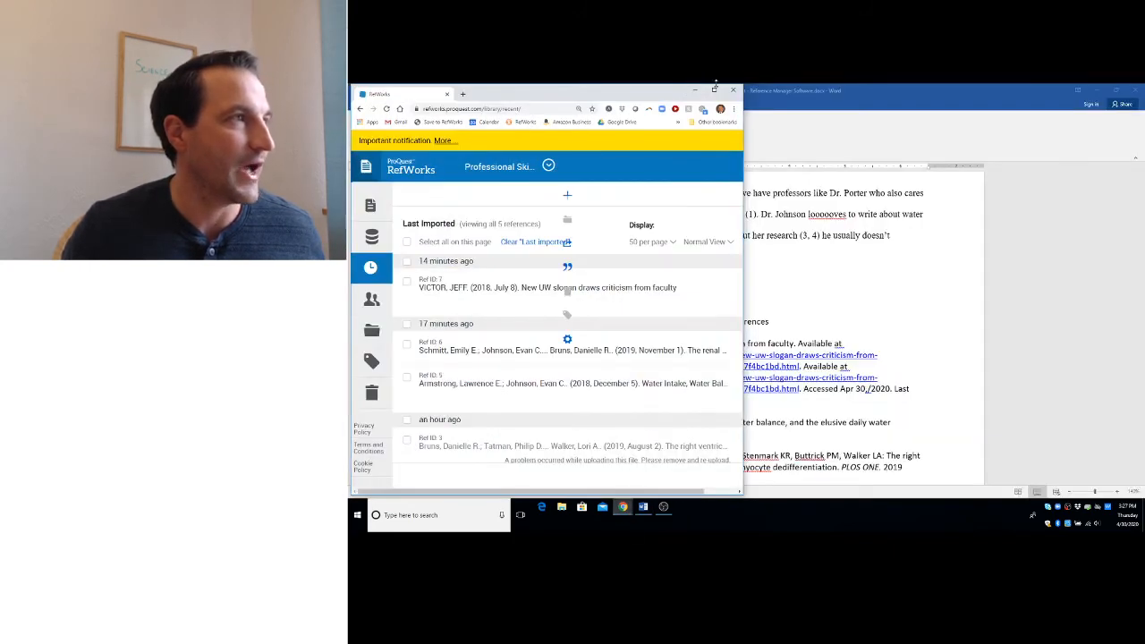
{"action": "left_click", "coordinate": [716, 91]}
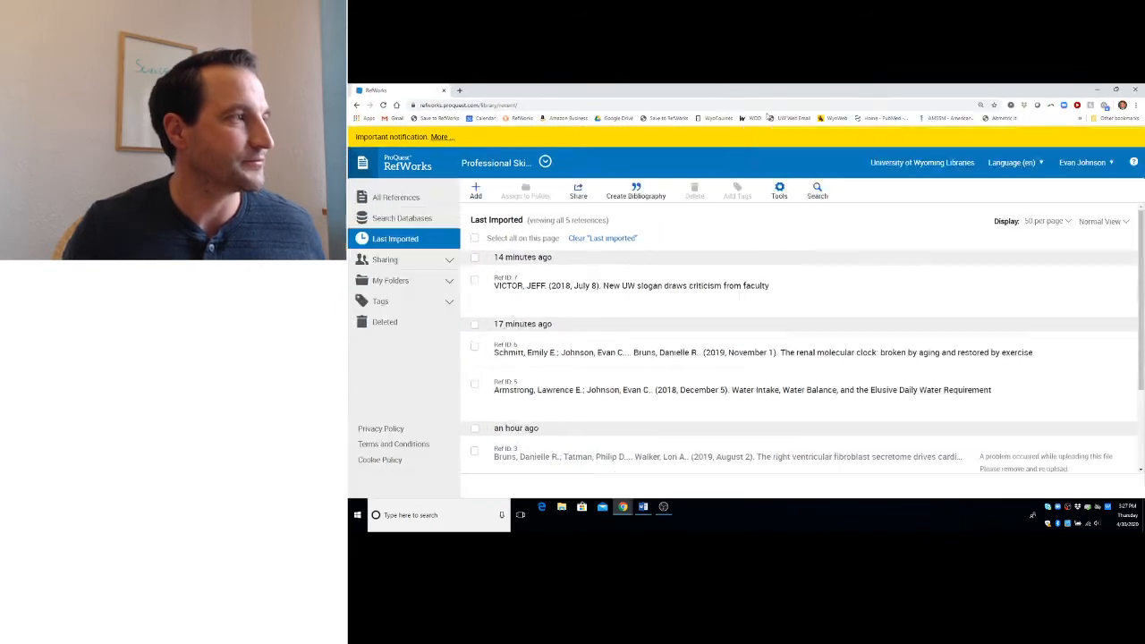
{"action": "left_click", "coordinate": [686, 295]}
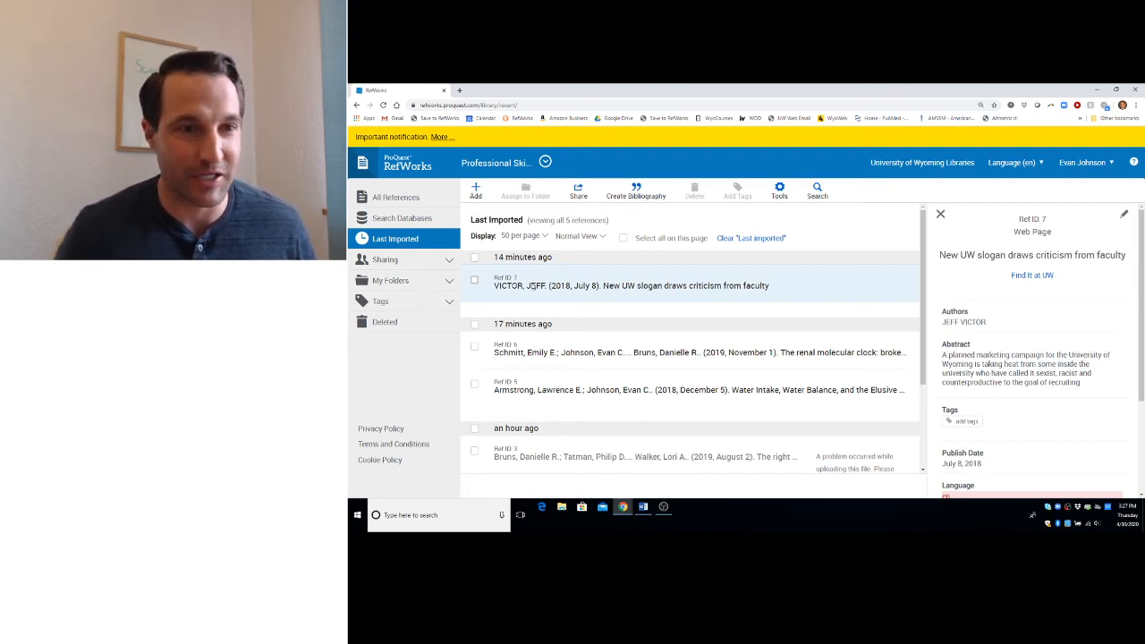
- Edit the web page reference so the author's name has only initial capitals, and save the reference
{"action": "left_click", "coordinate": [1124, 216]}
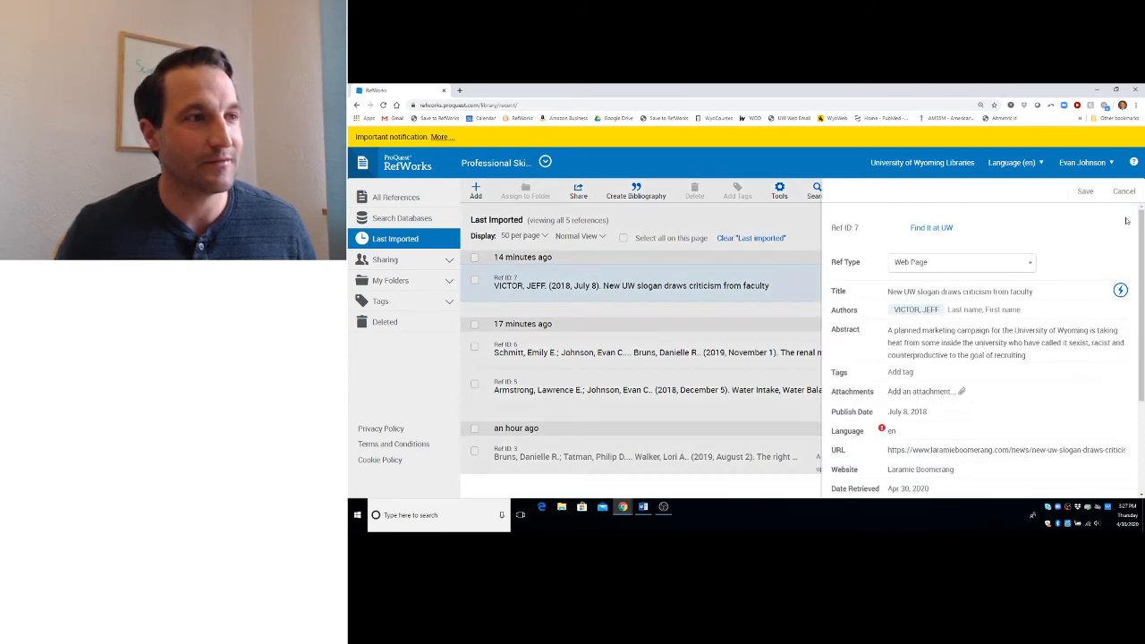
{"action": "left_click", "coordinate": [939, 308]}
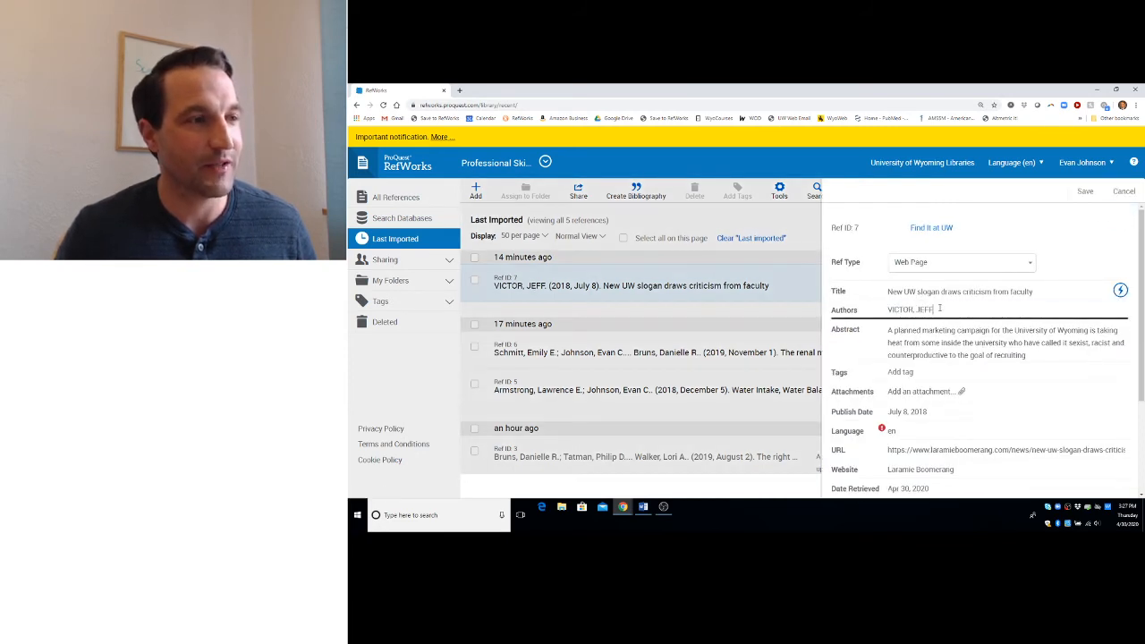
{"action": "left_click", "coordinate": [912, 309]}
{"action": "key", "text": "BackSpace"}
{"action": "key", "text": "BackSpace"}
{"action": "key", "text": "BackSpace"}
{"action": "key", "text": "BackSpace"}
{"action": "key", "text": "BackSpace"}
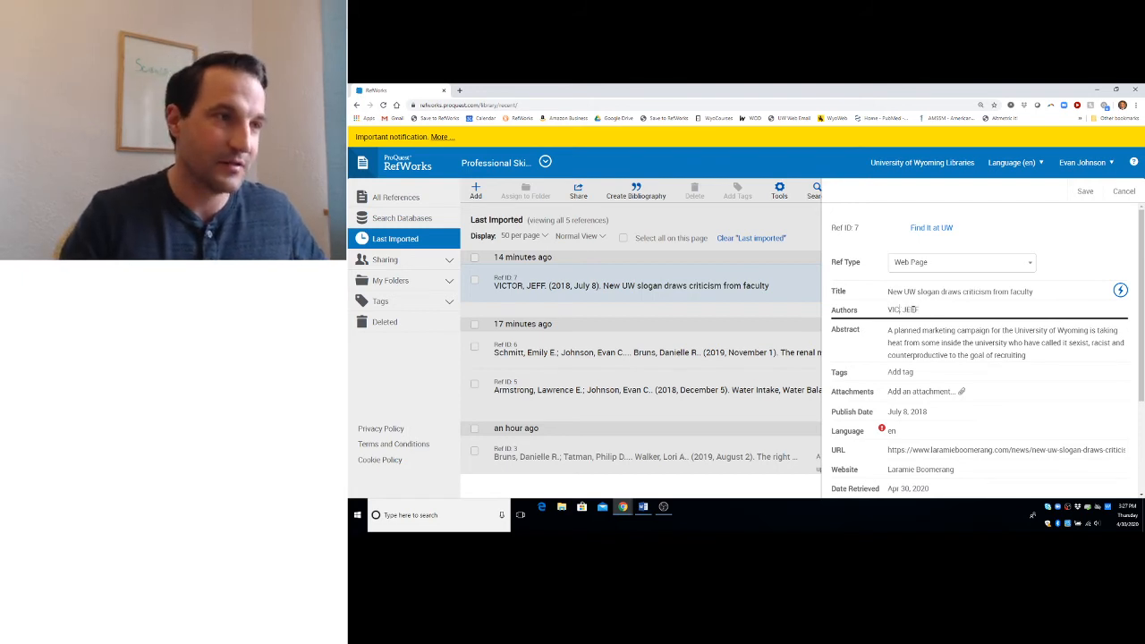
{"action": "type", "text": "ictor, J"}
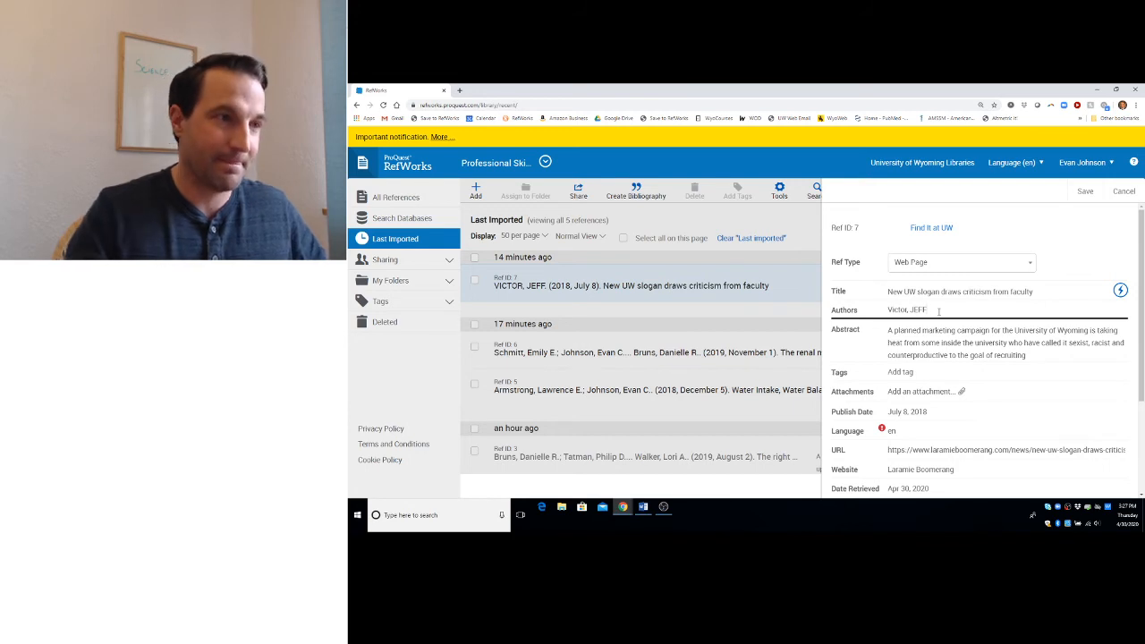
{"action": "type", "text": "eff"}
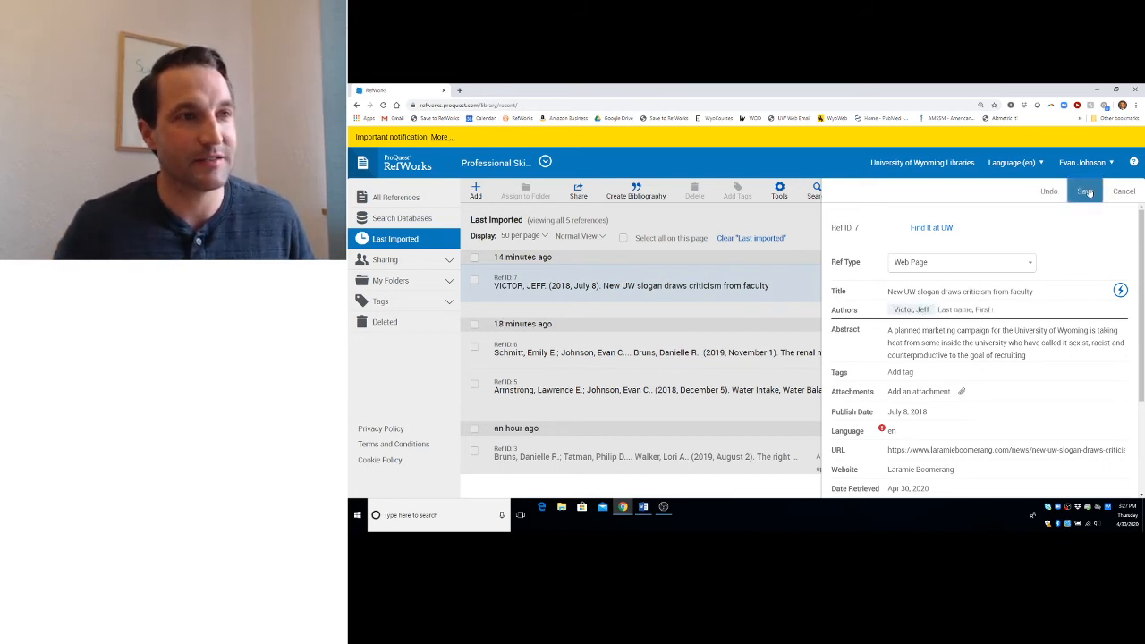
{"action": "left_click", "coordinate": [1084, 191]}
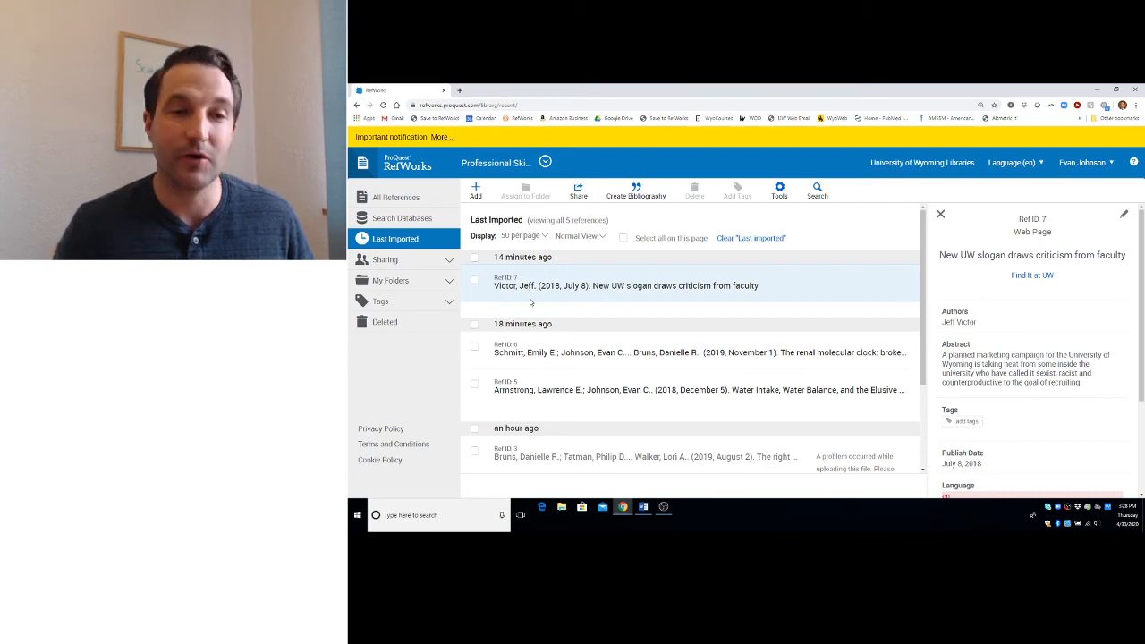
- Return to the Word manuscript, sync the RefWorks database, and reapply the output style to update the reference list
{"action": "left_click", "coordinate": [1096, 90]}
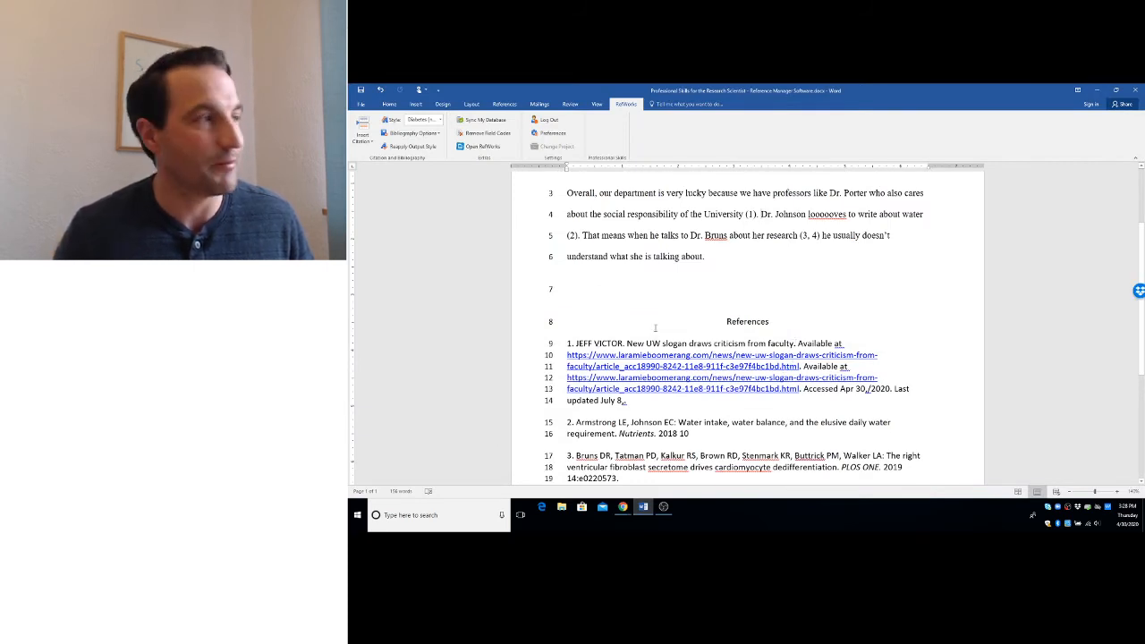
{"action": "left_click", "coordinate": [484, 120]}
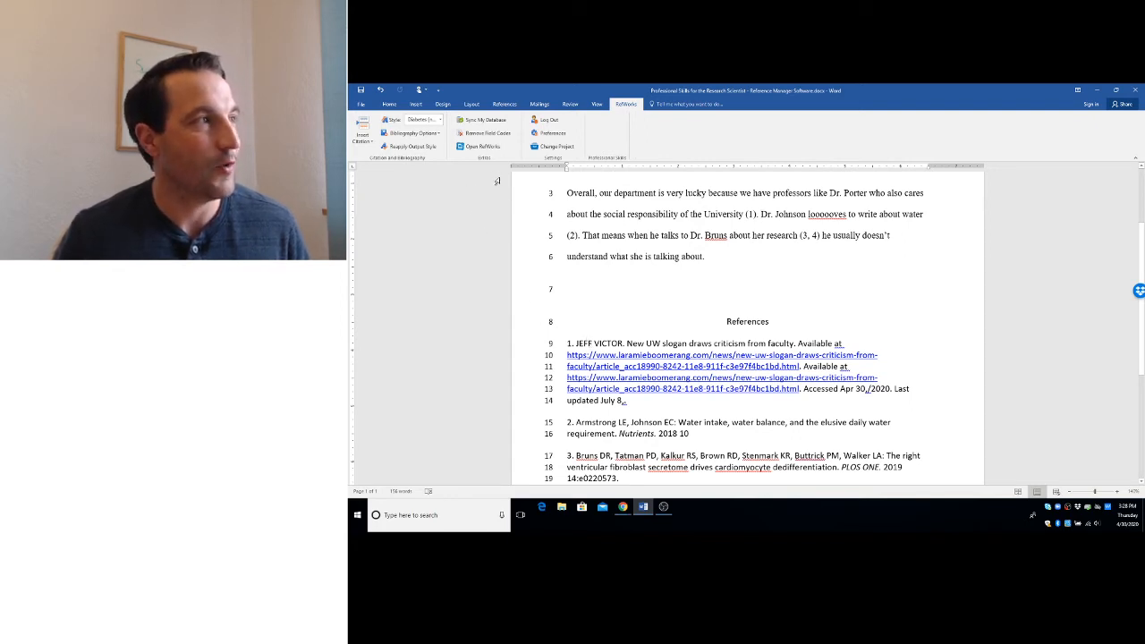
{"action": "left_click", "coordinate": [425, 147]}
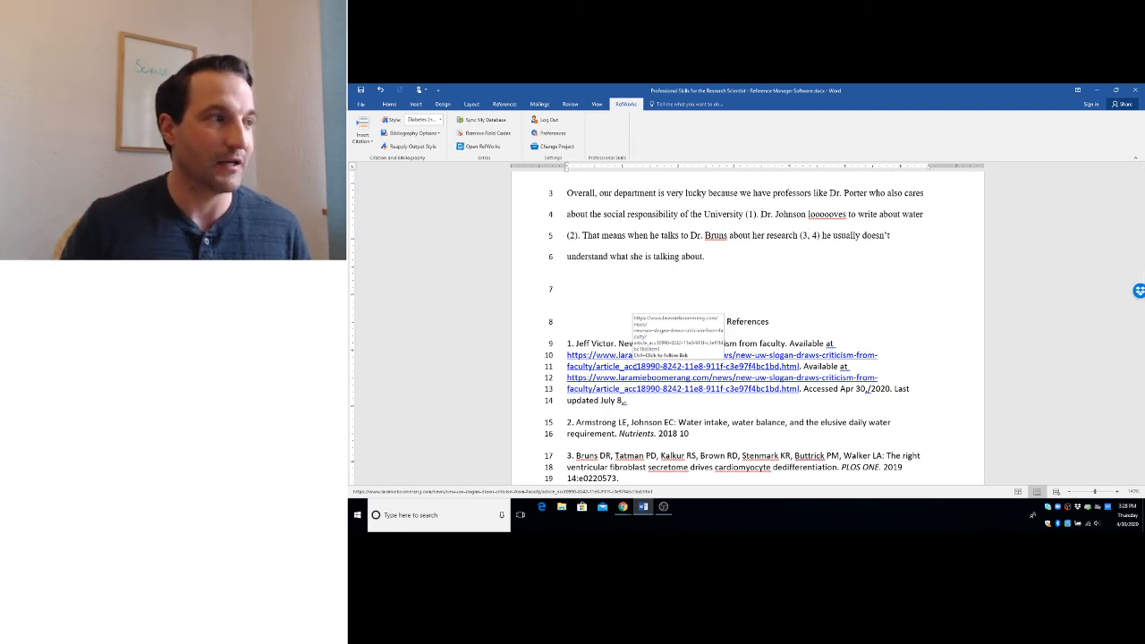
{"action": "scroll", "coordinate": [705, 400], "scroll_direction": "up", "scroll_amount": 1}
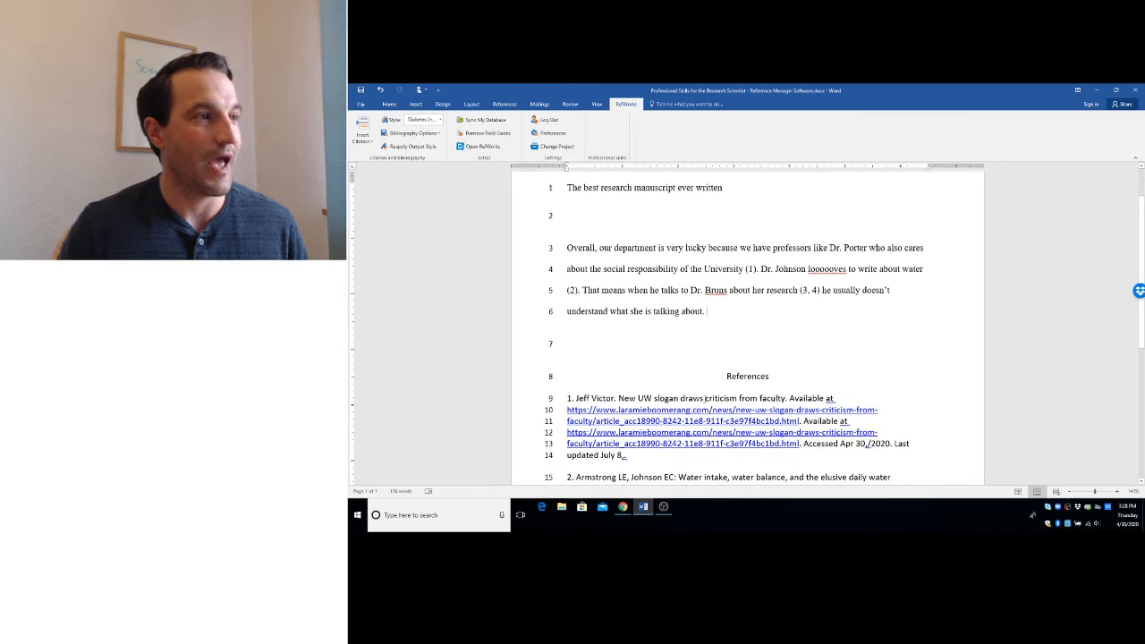
{"action": "scroll", "coordinate": [784, 382], "scroll_direction": "up", "scroll_amount": 1}
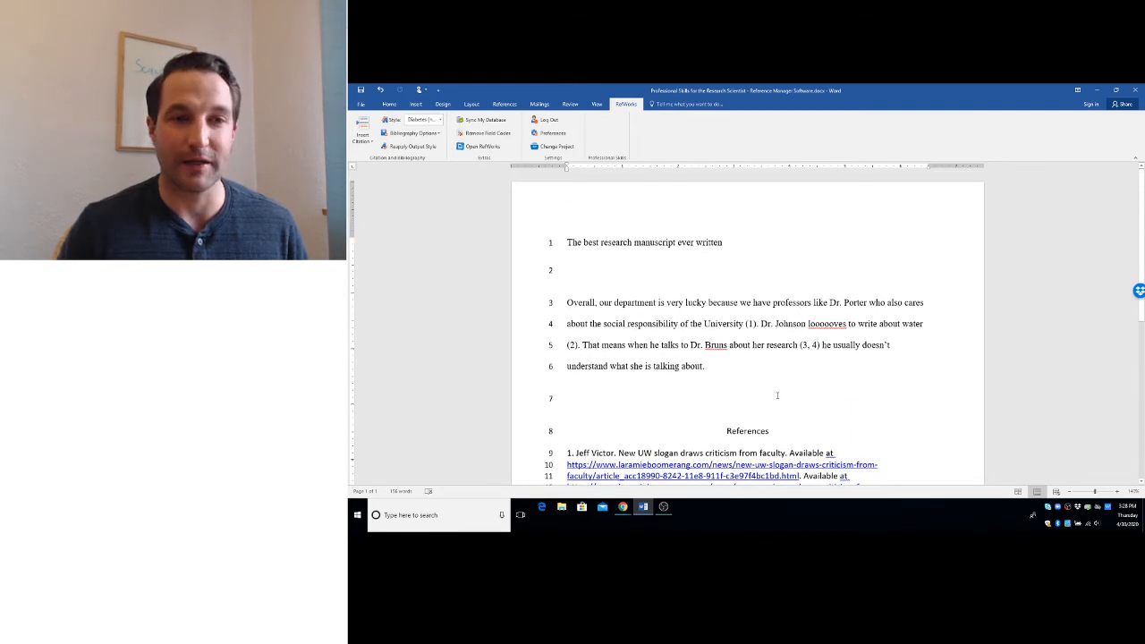
- Open the selection of other RefWorks output styles, view the available filters including Popular styles, and leave without choosing a style
{"action": "left_click", "coordinate": [707, 367]}
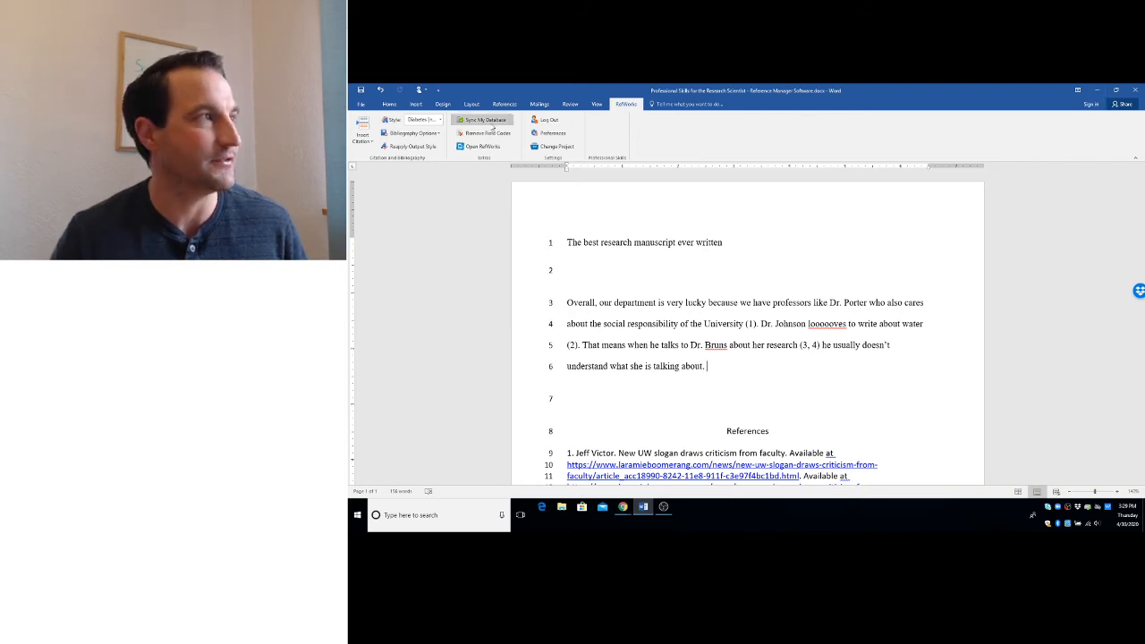
{"action": "left_click", "coordinate": [441, 121]}
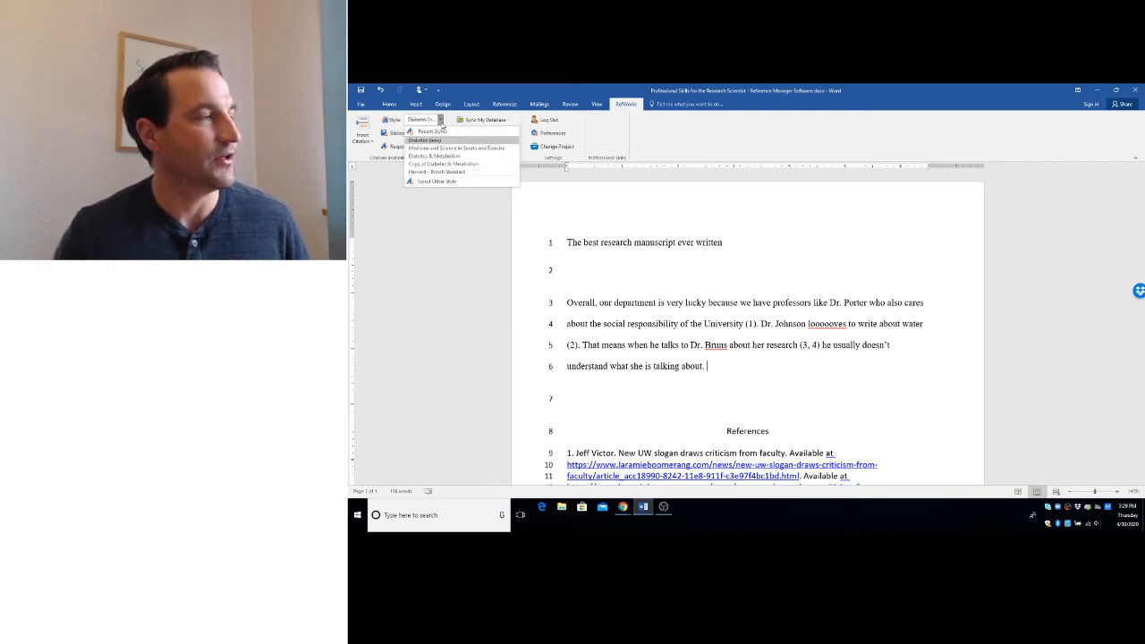
{"action": "left_click", "coordinate": [440, 183]}
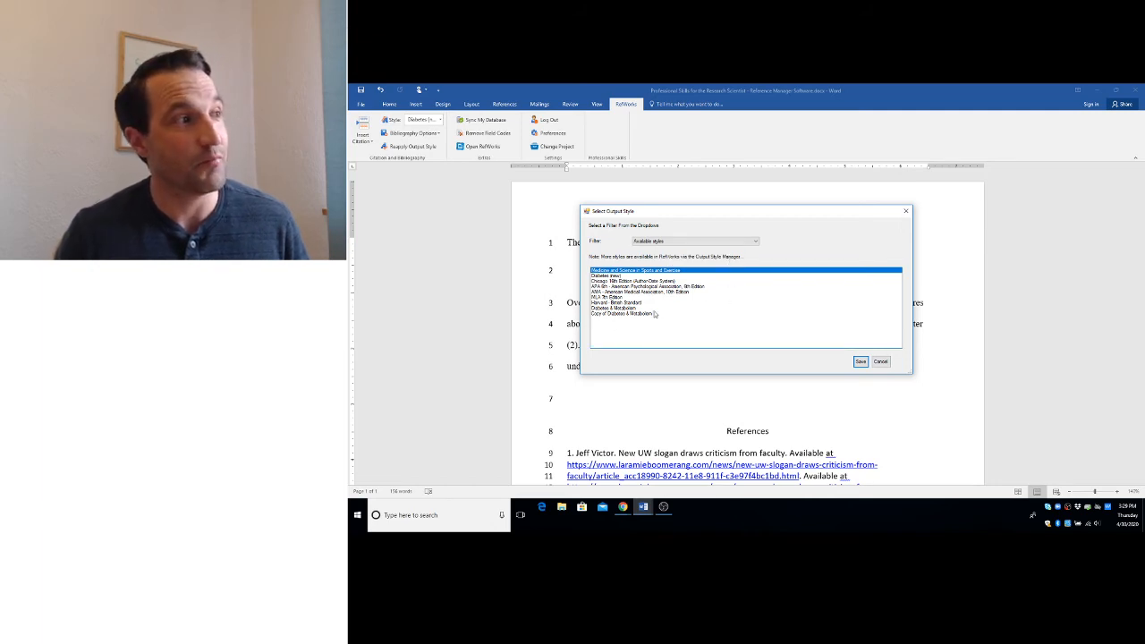
{"action": "left_click", "coordinate": [700, 242]}
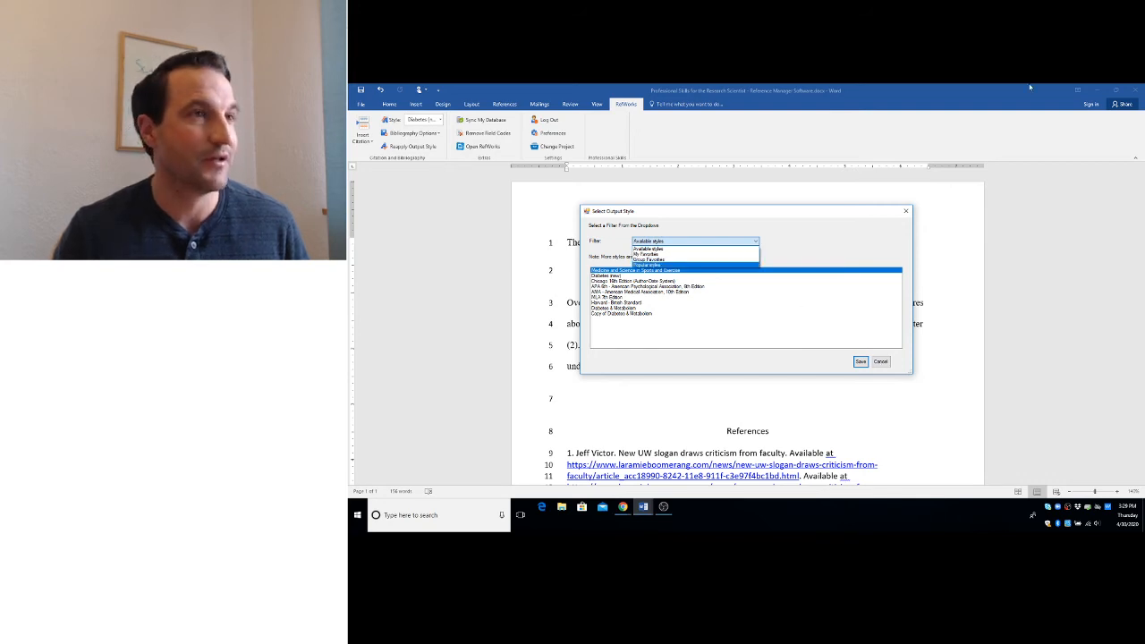
{"action": "left_click", "coordinate": [1100, 91]}
{"action": "left_click", "coordinate": [880, 362]}
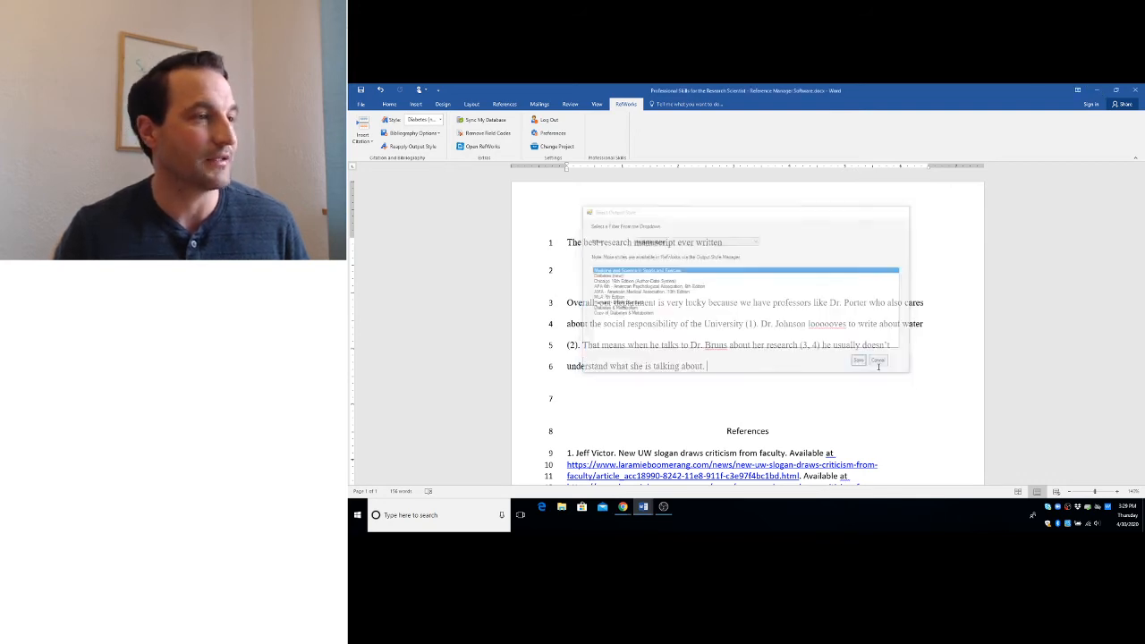
- Switch to the RefWorks library in Chrome, open the Citation Style Editor, and dismiss its introductory message
{"action": "mouse_move", "coordinate": [622, 509]}
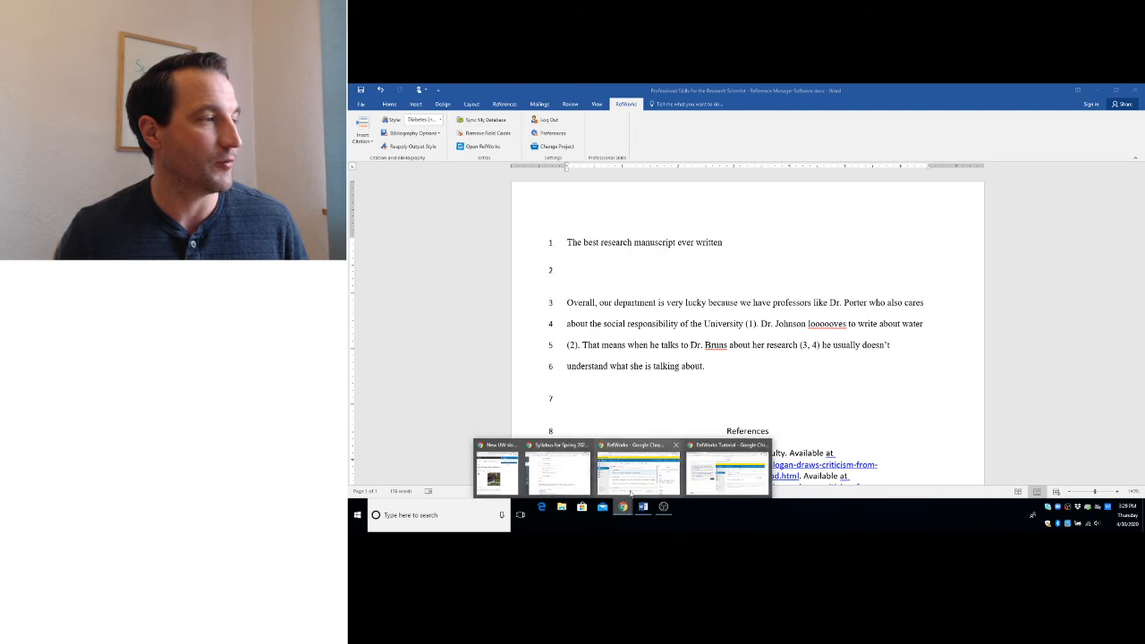
{"action": "left_click", "coordinate": [638, 470]}
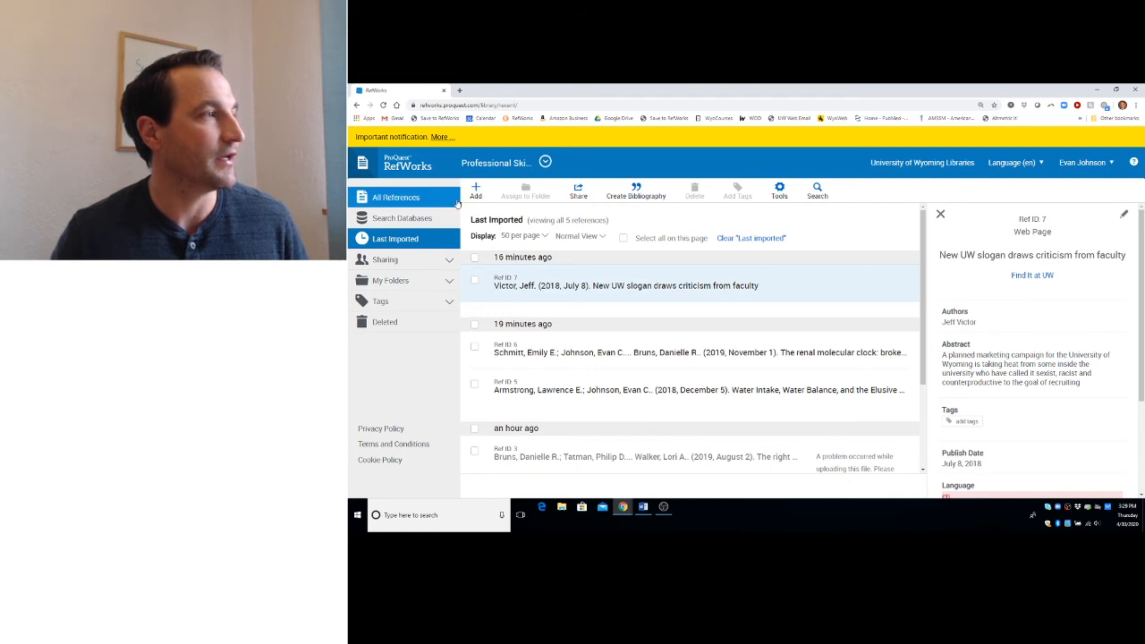
{"action": "left_click", "coordinate": [632, 197]}
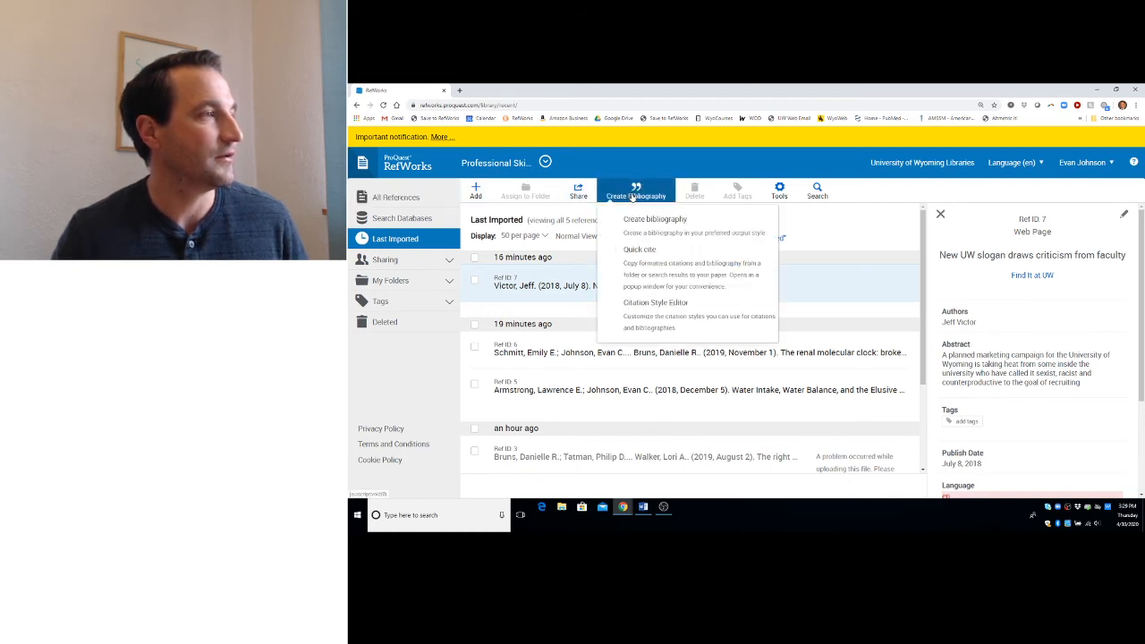
{"action": "left_click", "coordinate": [646, 312]}
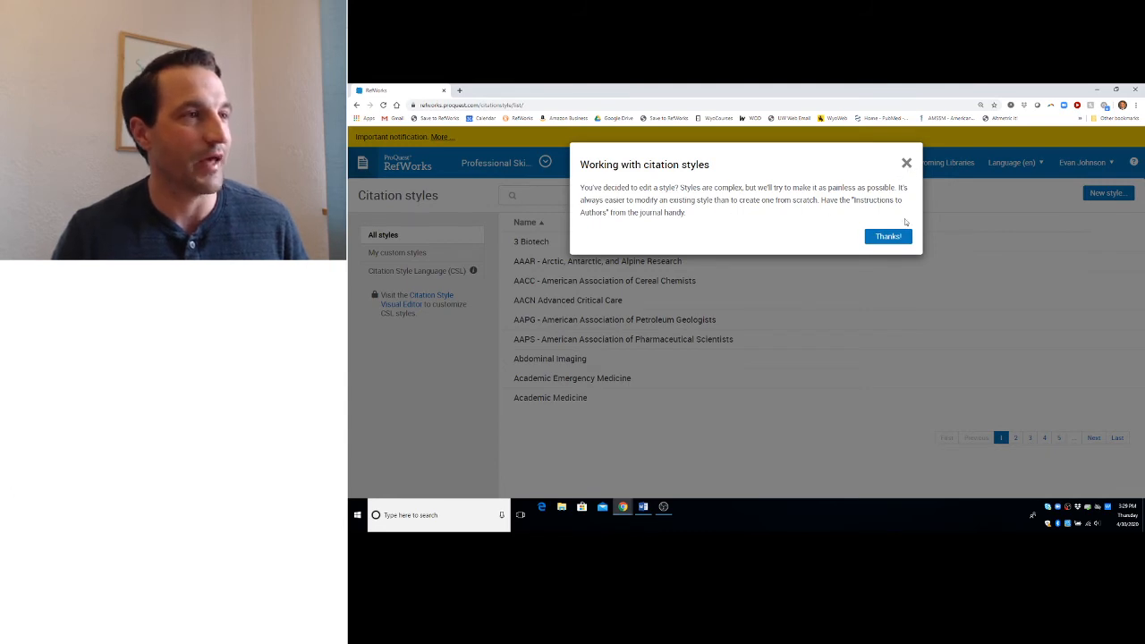
{"action": "left_click", "coordinate": [906, 163]}
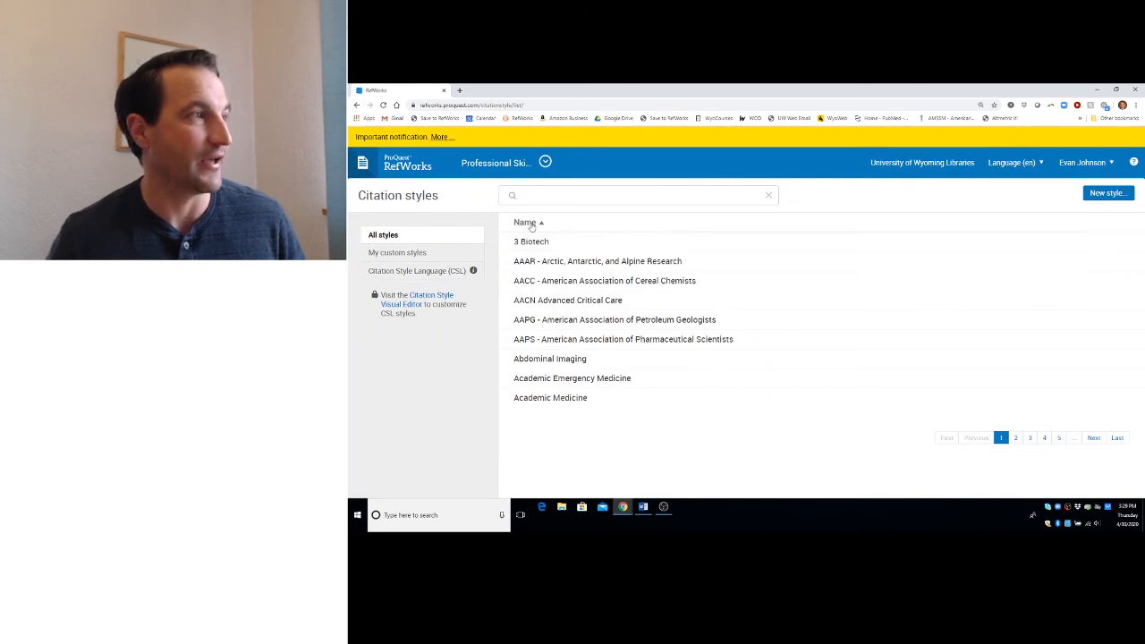
- Search the citation styles for "Circulation", view the CSL version's bibliography format, and return to the style list
{"action": "left_click", "coordinate": [568, 195]}
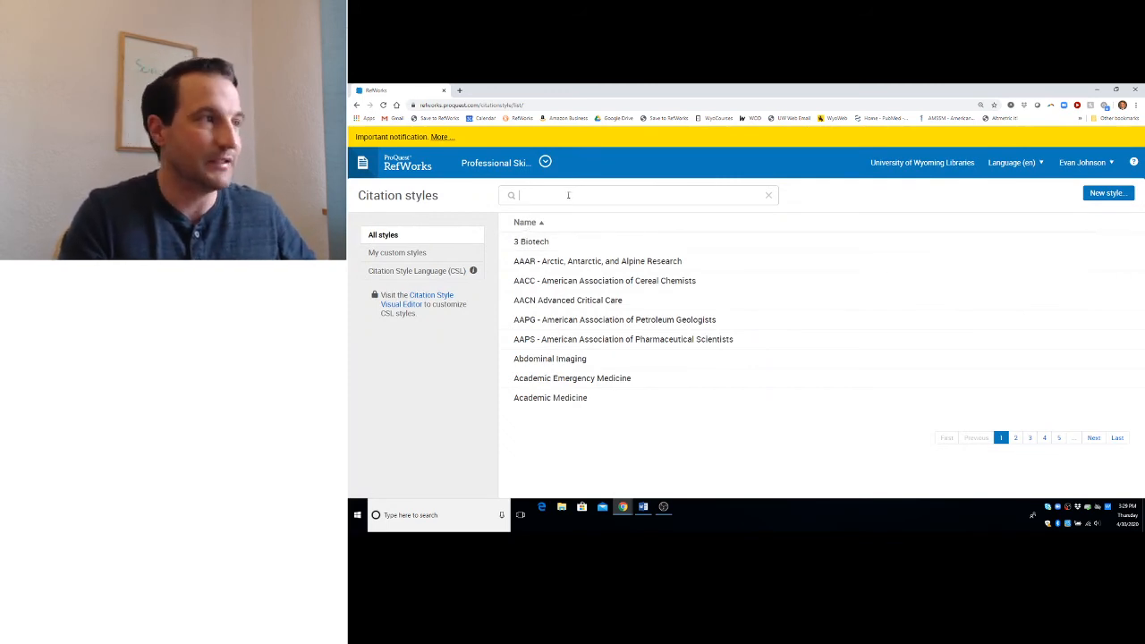
{"action": "type", "text": "C"}
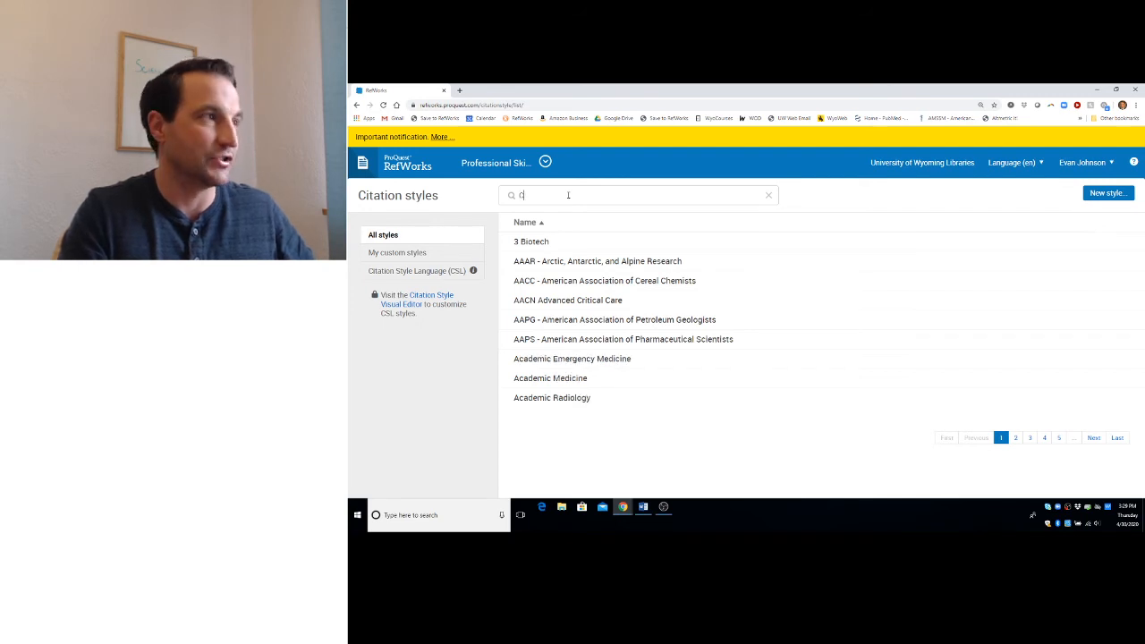
{"action": "type", "text": "irculation"}
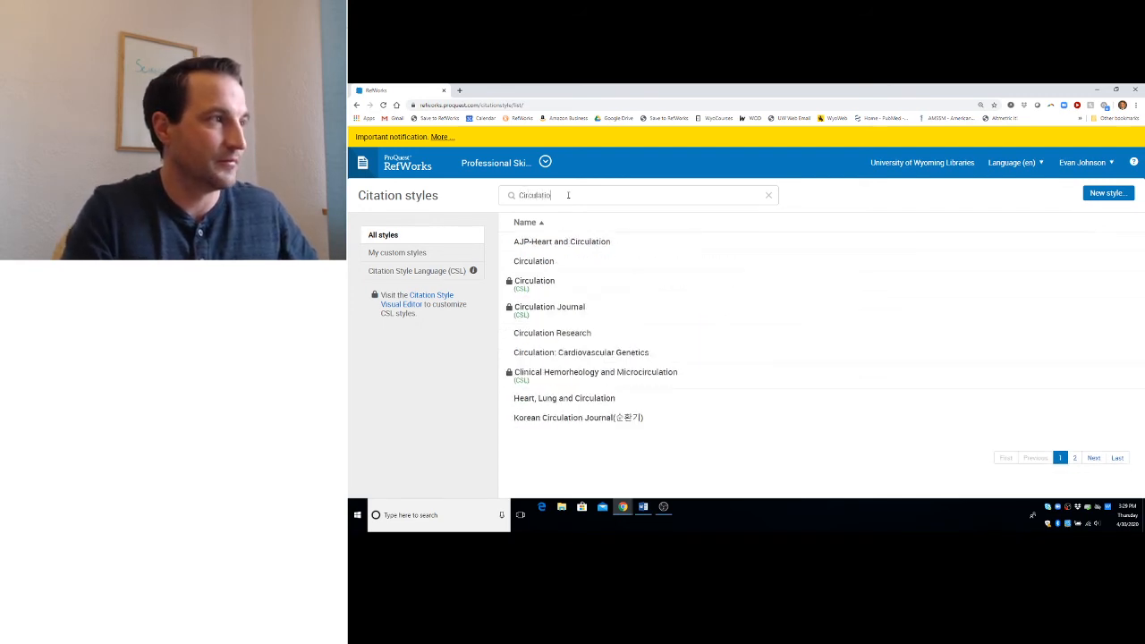
{"action": "mouse_move", "coordinate": [469, 274]}
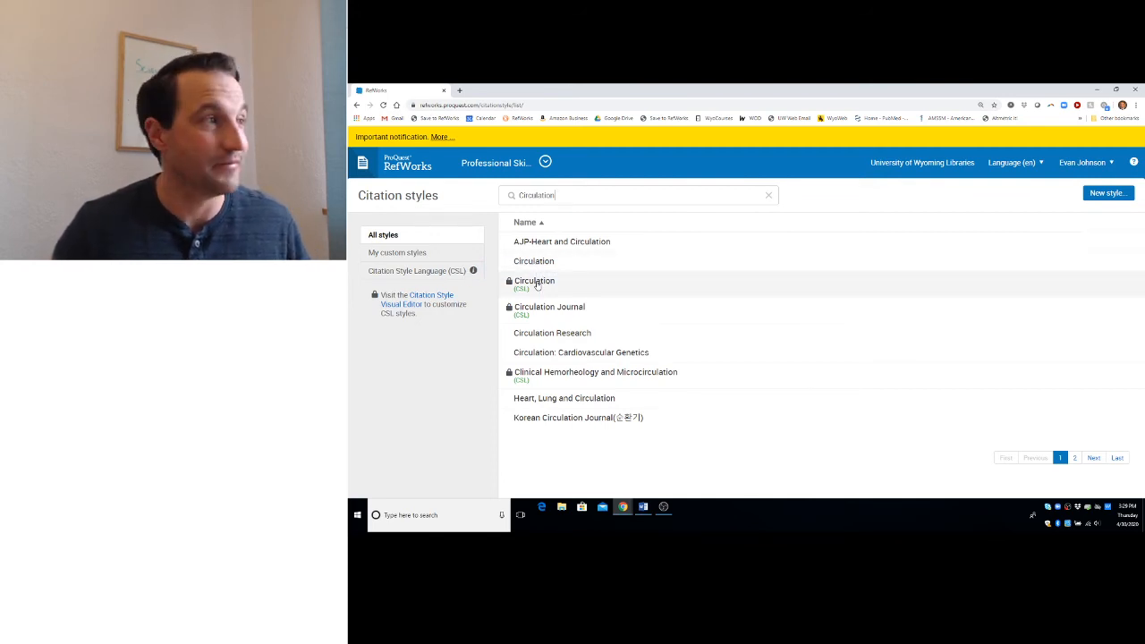
{"action": "left_click", "coordinate": [535, 281]}
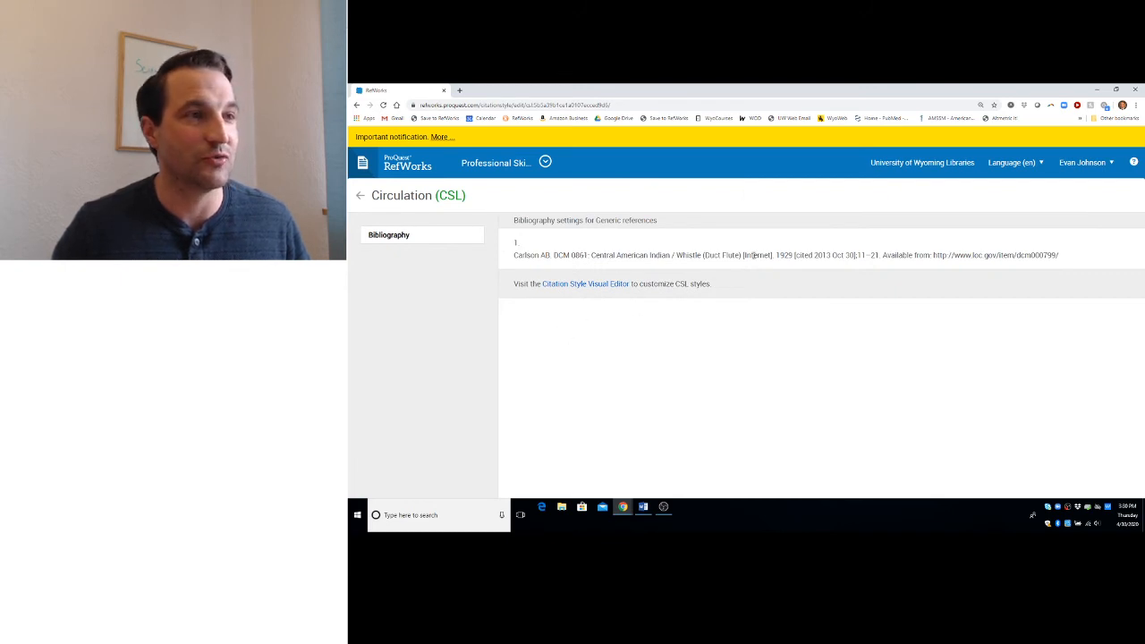
{"action": "left_click", "coordinate": [360, 195]}
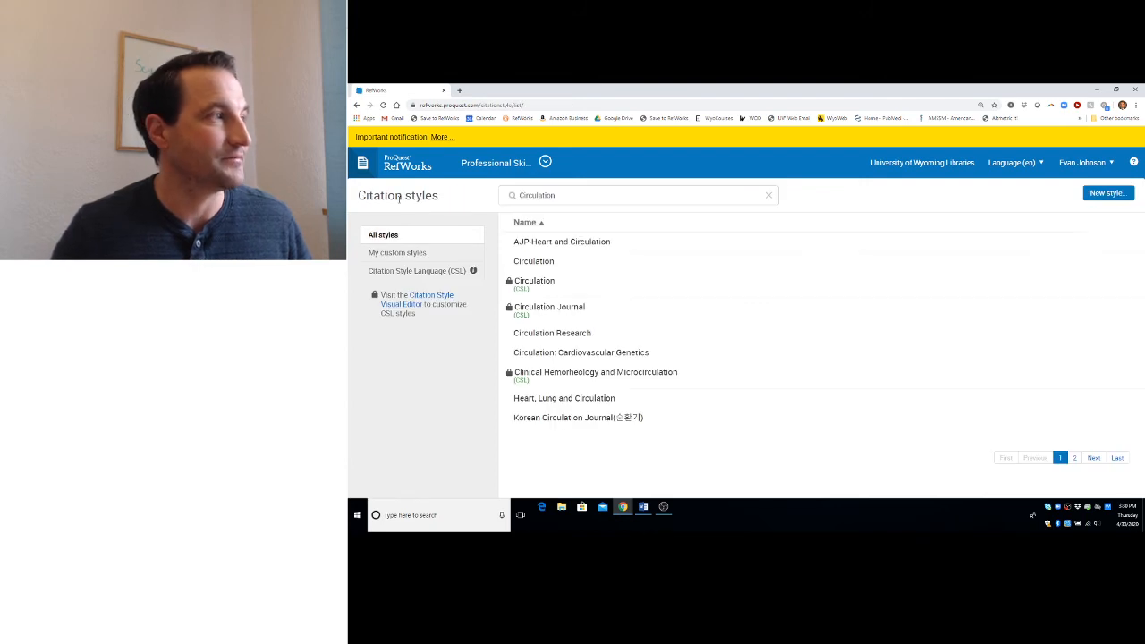
- View the list of custom citation styles and return to the reference library
{"action": "left_click", "coordinate": [401, 236]}
{"action": "left_click", "coordinate": [400, 254]}
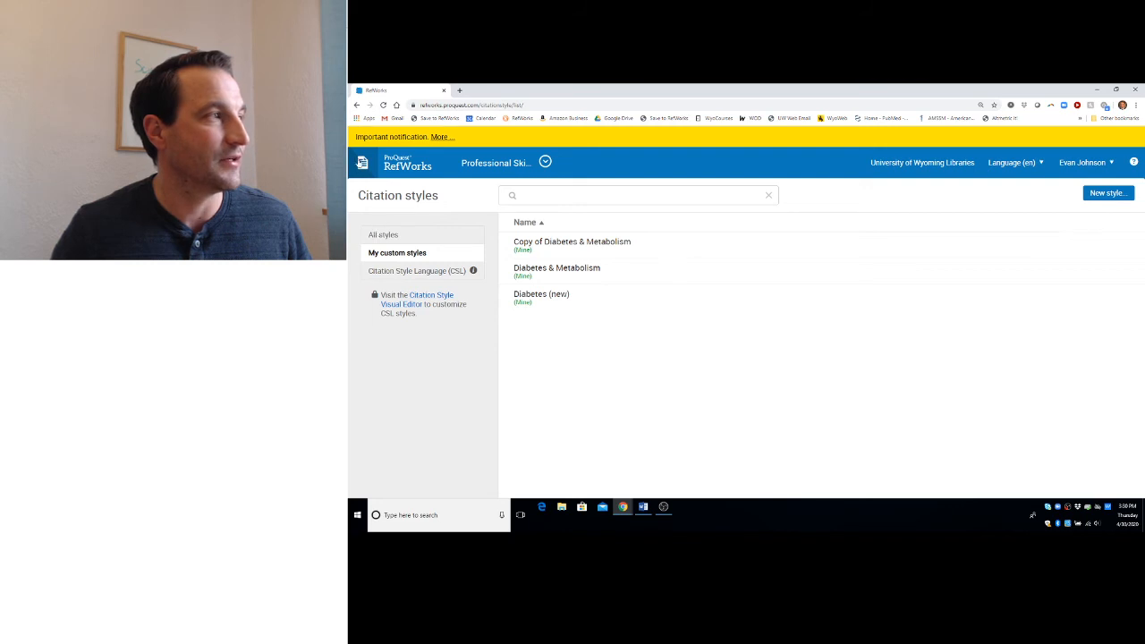
{"action": "left_click", "coordinate": [362, 163]}
{"action": "left_click", "coordinate": [375, 189]}
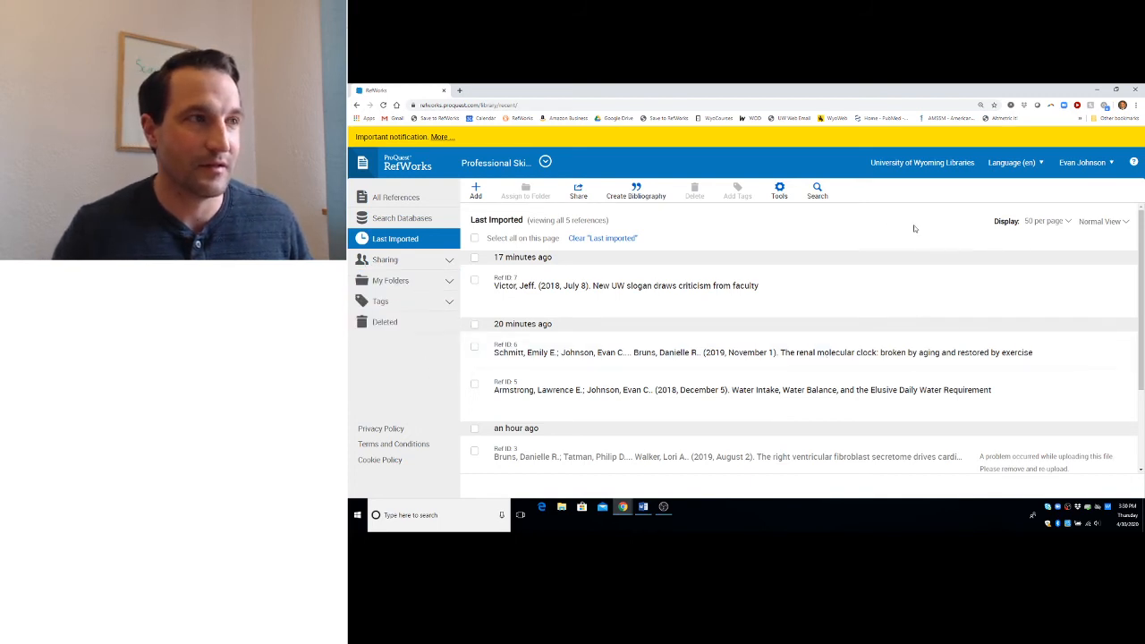
{"action": "left_click", "coordinate": [791, 198]}
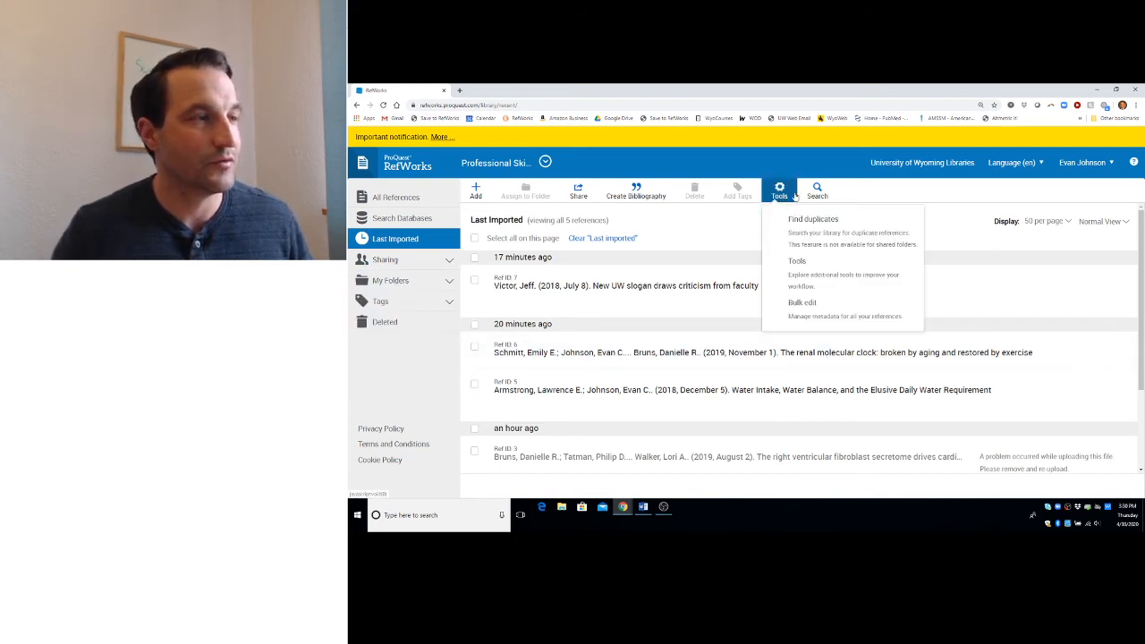
{"action": "left_click", "coordinate": [817, 191]}
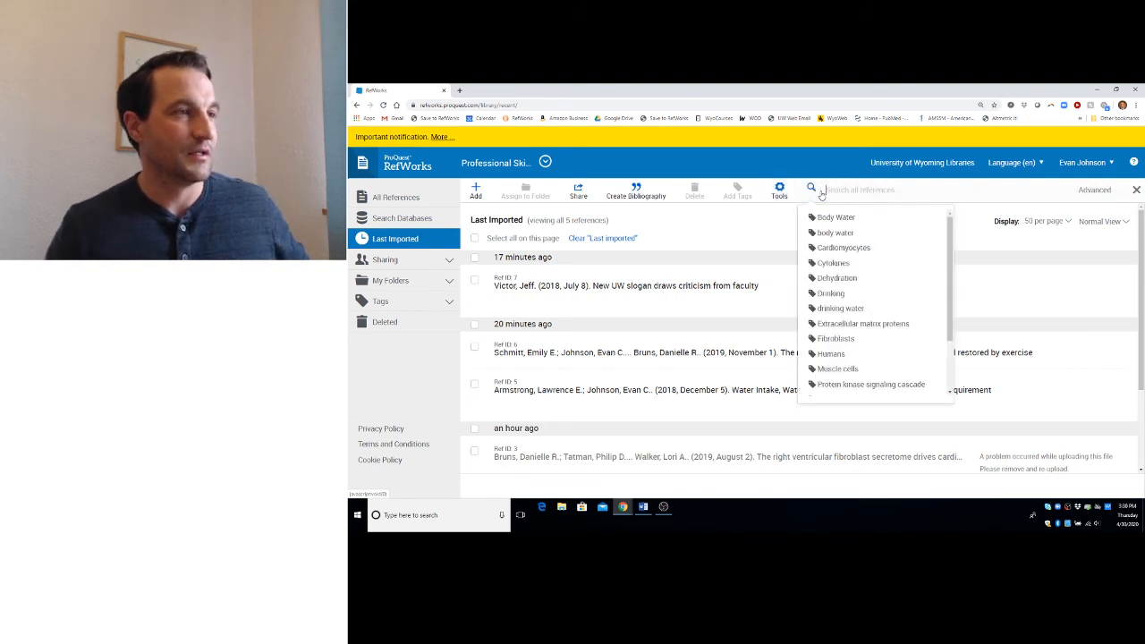
{"action": "type", "text": "citation"}
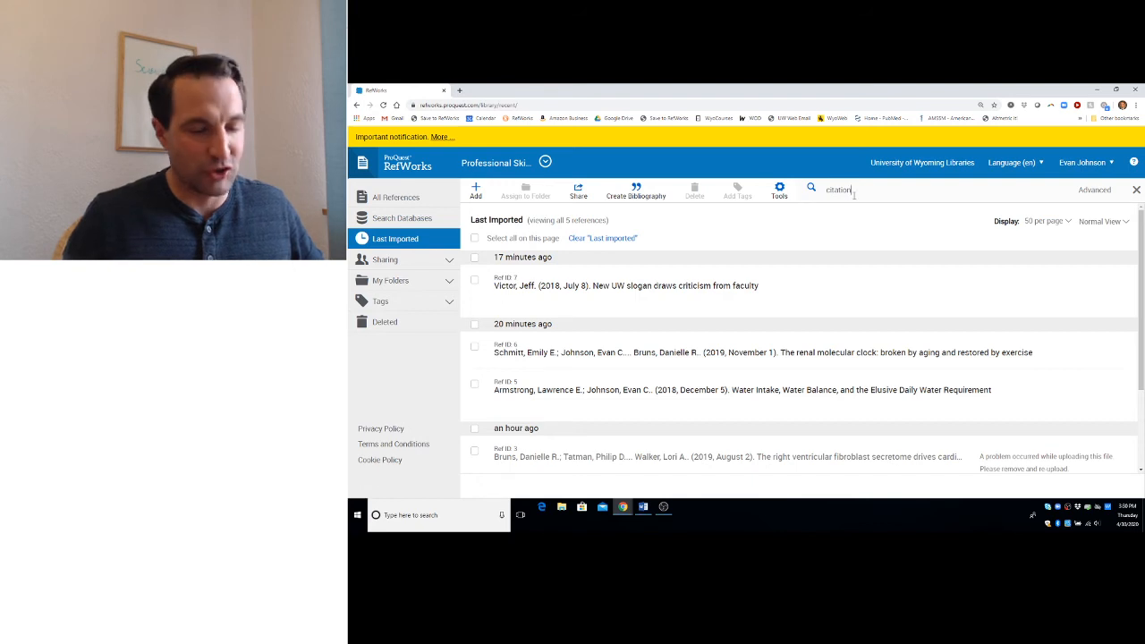
{"action": "key", "text": "BackSpace"}
{"action": "key", "text": "BackSpace"}
{"action": "key", "text": "BackSpace"}
{"action": "key", "text": "BackSpace"}
{"action": "key", "text": "BackSpace"}
{"action": "key", "text": "BackSpace"}
{"action": "key", "text": "BackSpace"}
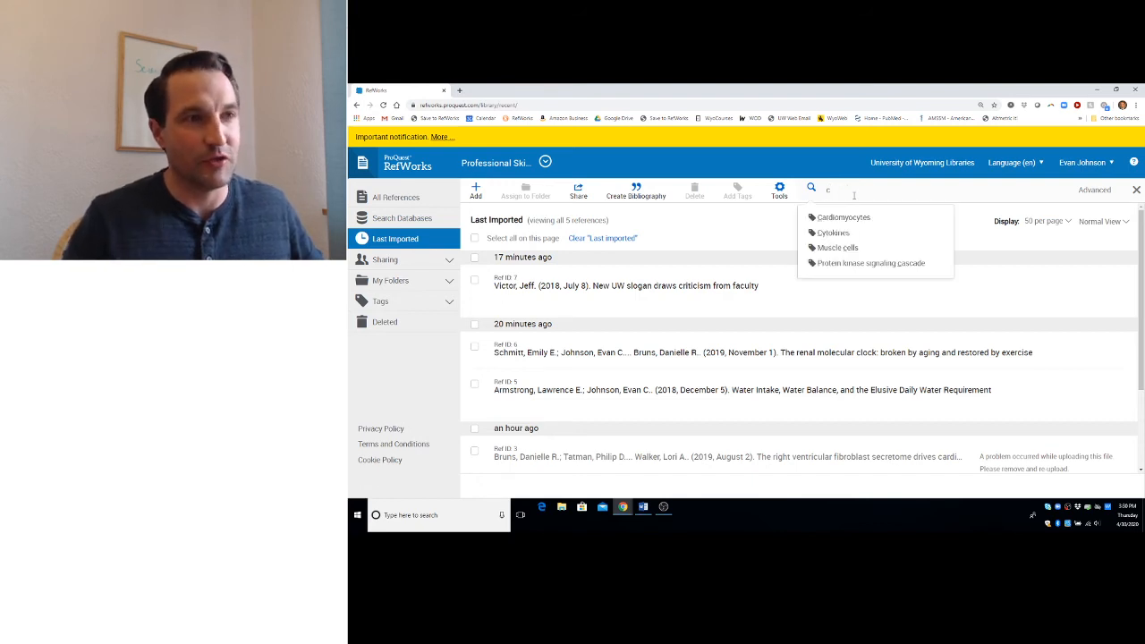
{"action": "key", "text": "BackSpace"}
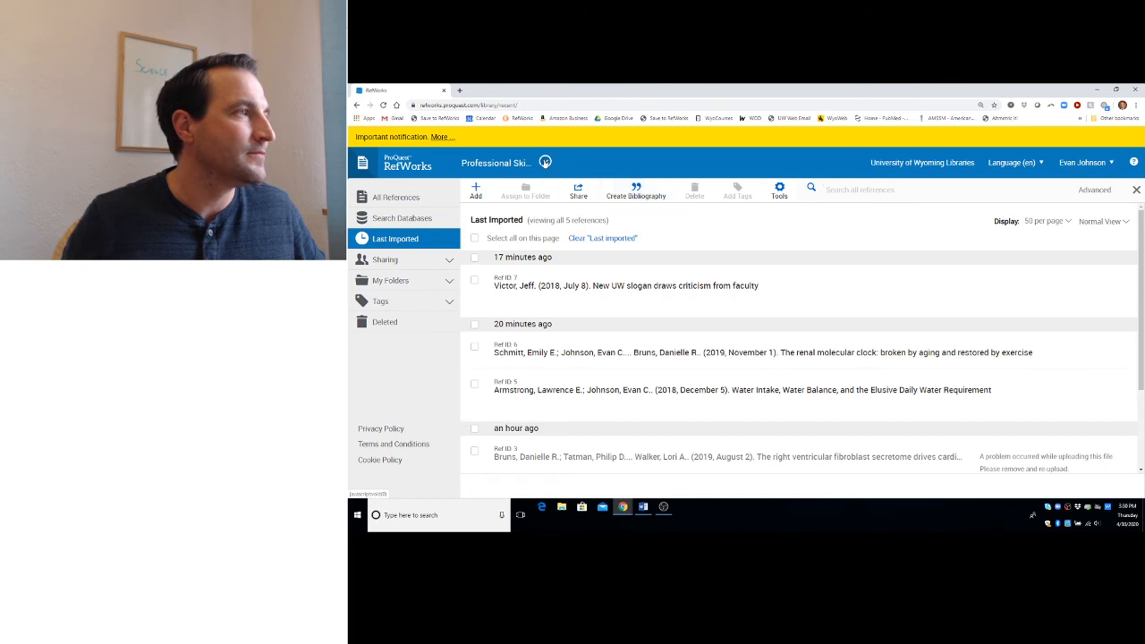
{"action": "left_click", "coordinate": [545, 162]}
{"action": "left_click", "coordinate": [545, 162]}
{"action": "left_click", "coordinate": [366, 170]}
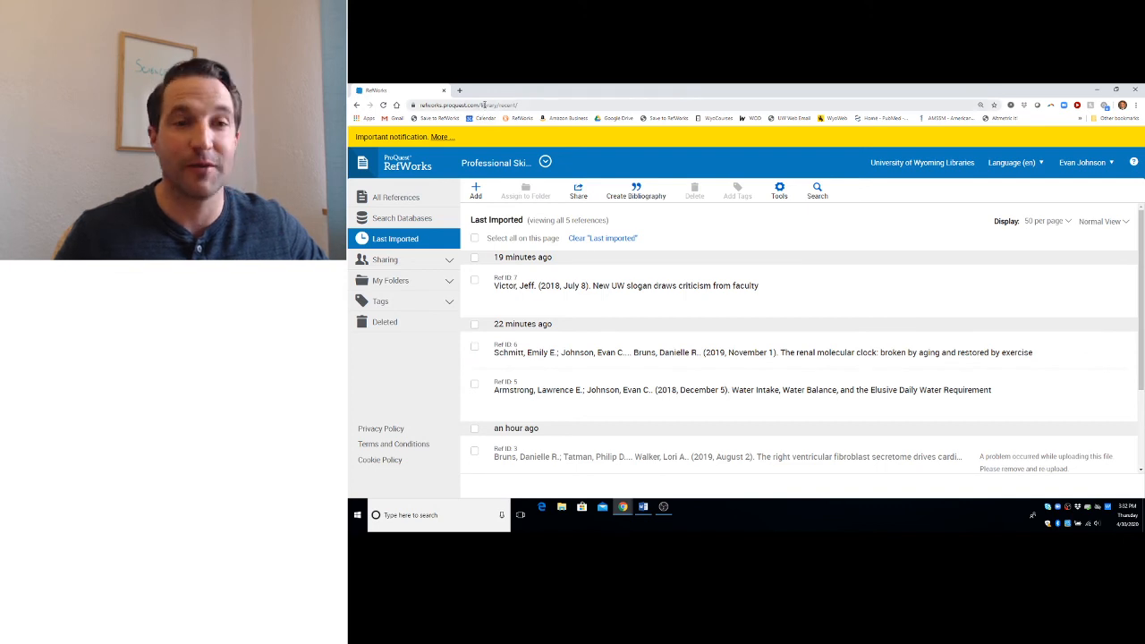
- Search Google for "medicine and science in sports and exercise author guidelines" and highlight "author guidelines" in the query
{"action": "left_click", "coordinate": [484, 105]}
{"action": "type", "text": "medic"}
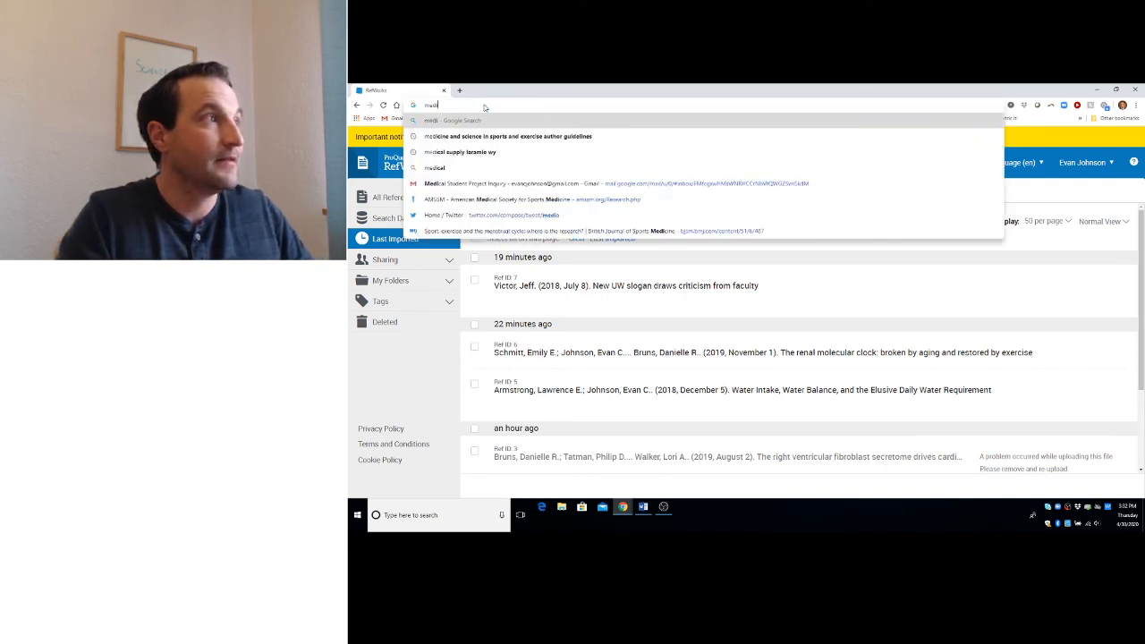
{"action": "left_click", "coordinate": [491, 136]}
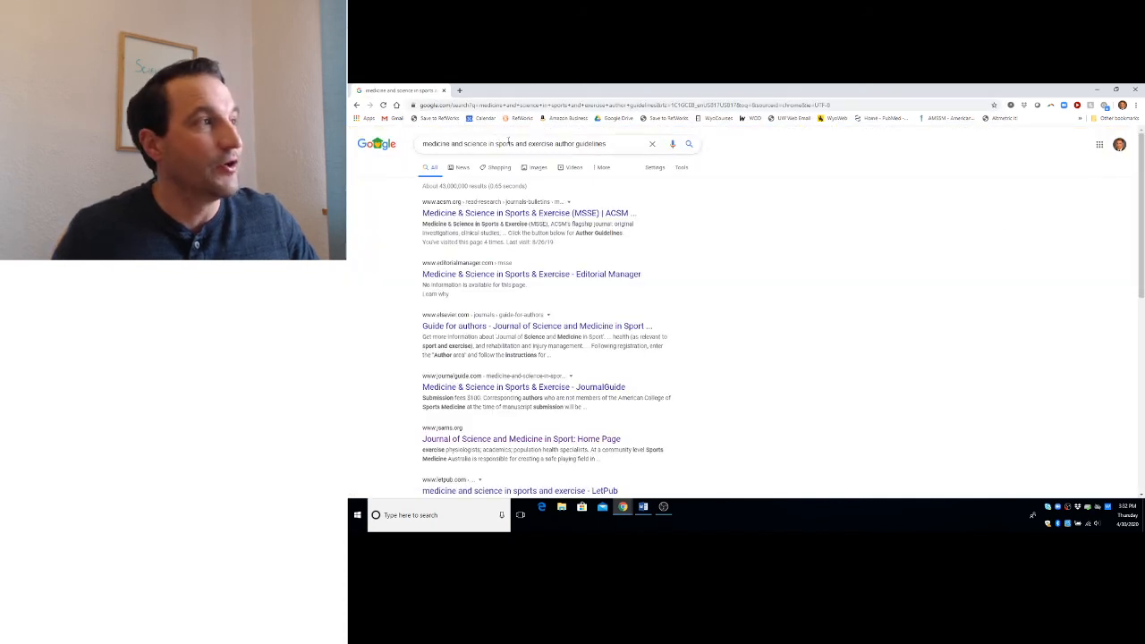
{"action": "left_click", "coordinate": [615, 143]}
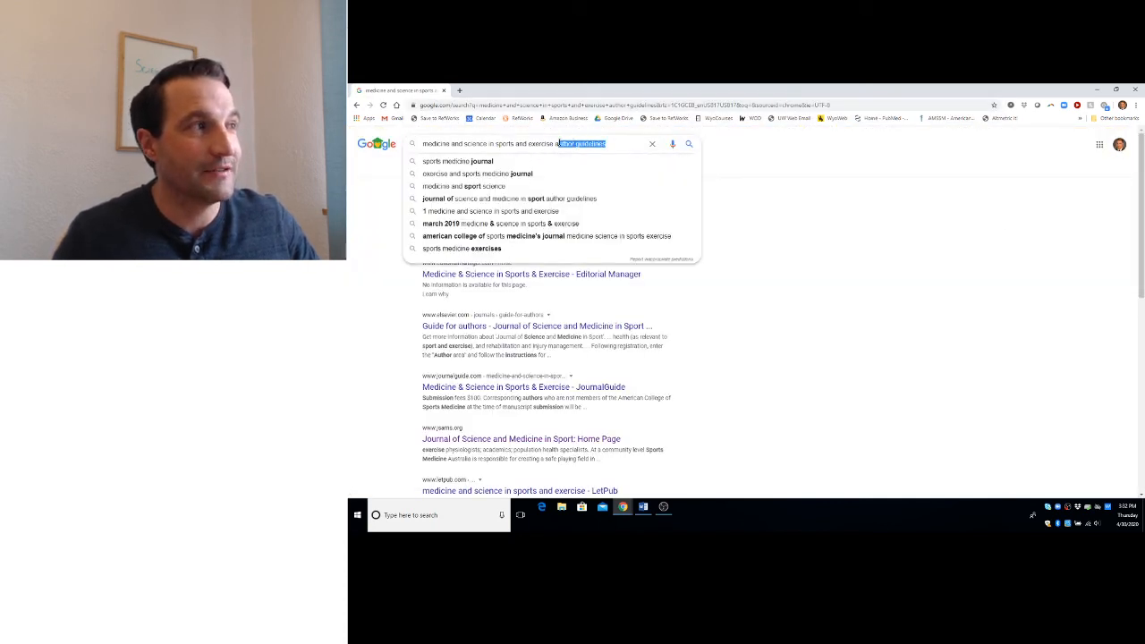
{"action": "left_click", "coordinate": [555, 145], "text": "shift"}
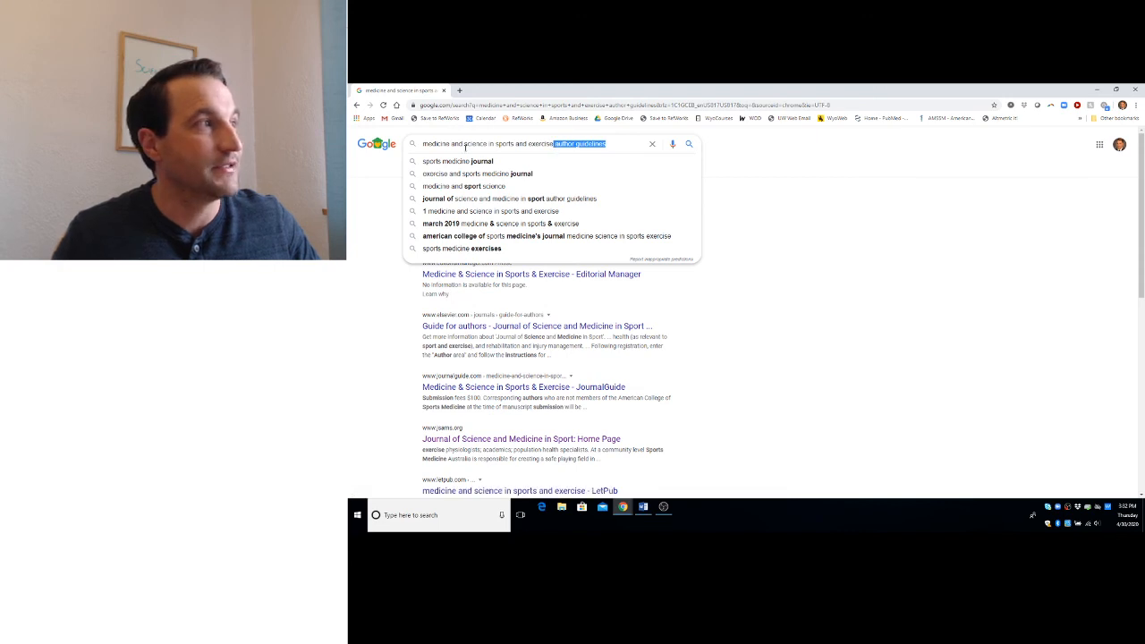
{"action": "left_click", "coordinate": [777, 217]}
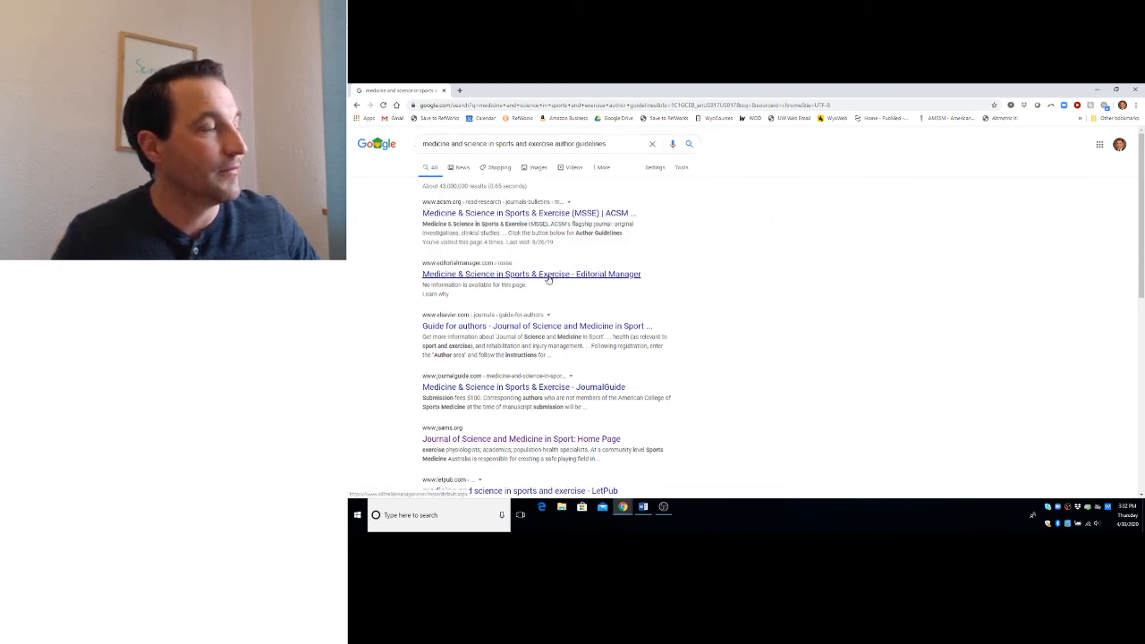
- Open the ACSM page for Medicine & Science in Sports & Exercise and follow it to the journal's author instructions and guidelines, closing the advertisement
{"action": "left_click", "coordinate": [560, 213]}
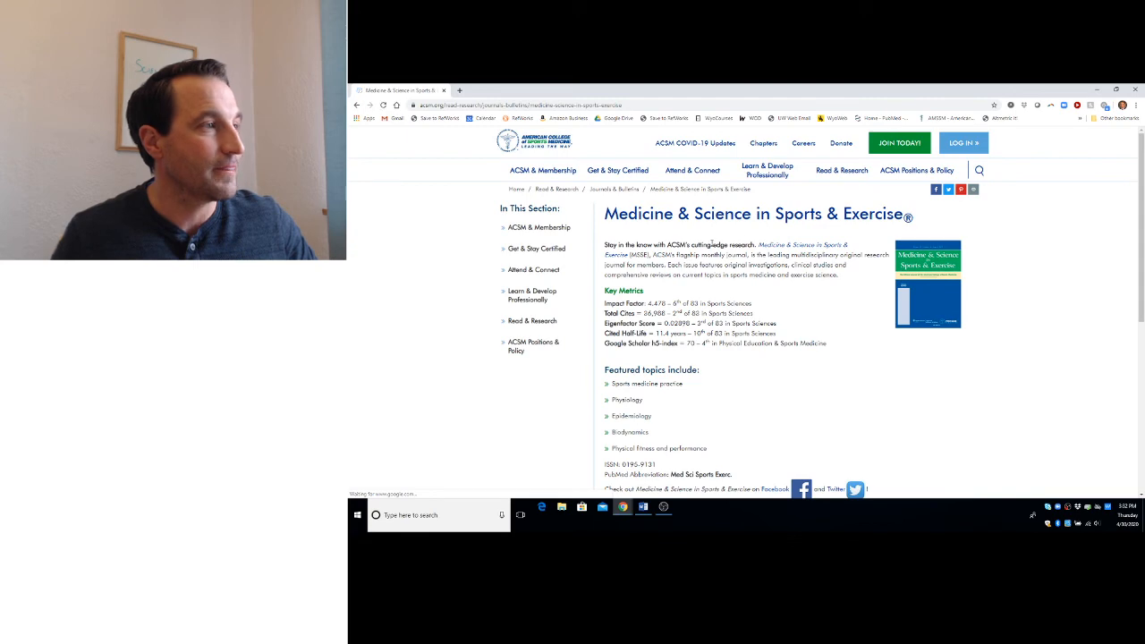
{"action": "scroll", "coordinate": [724, 264], "scroll_direction": "down", "scroll_amount": 5}
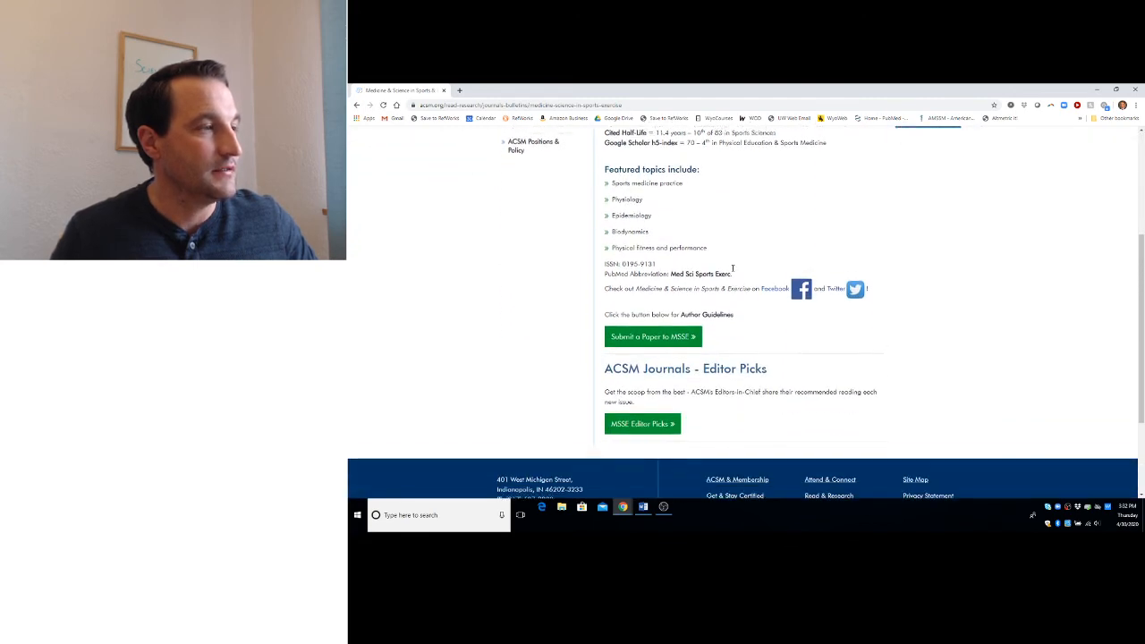
{"action": "scroll", "coordinate": [732, 362], "scroll_direction": "up", "scroll_amount": 4}
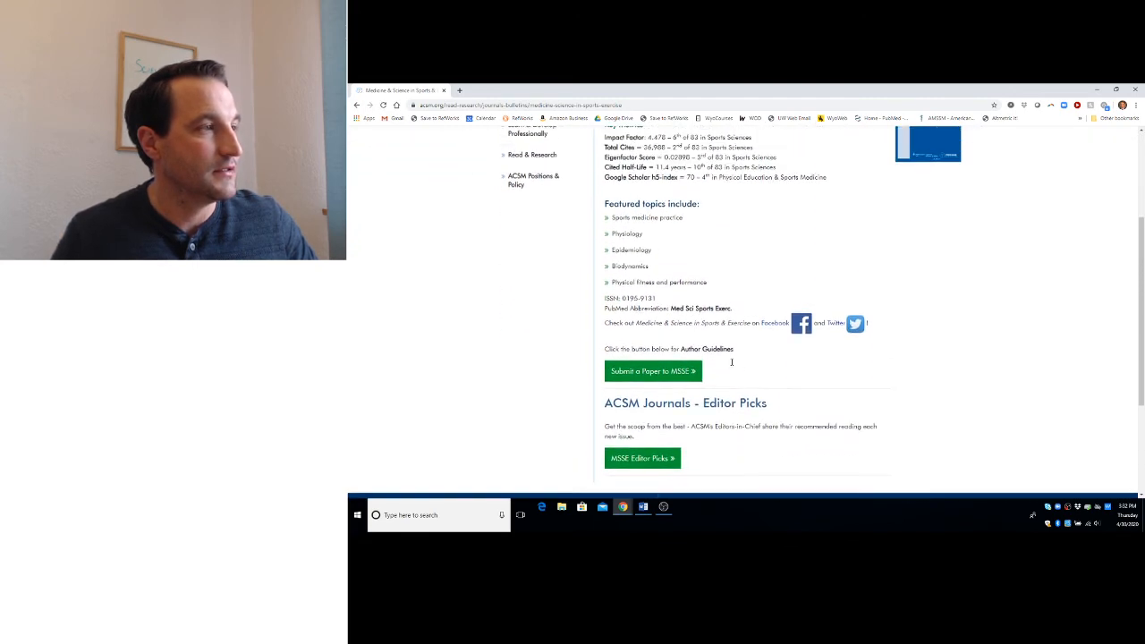
{"action": "scroll", "coordinate": [732, 363], "scroll_direction": "down", "scroll_amount": 3}
{"action": "left_click", "coordinate": [666, 375]}
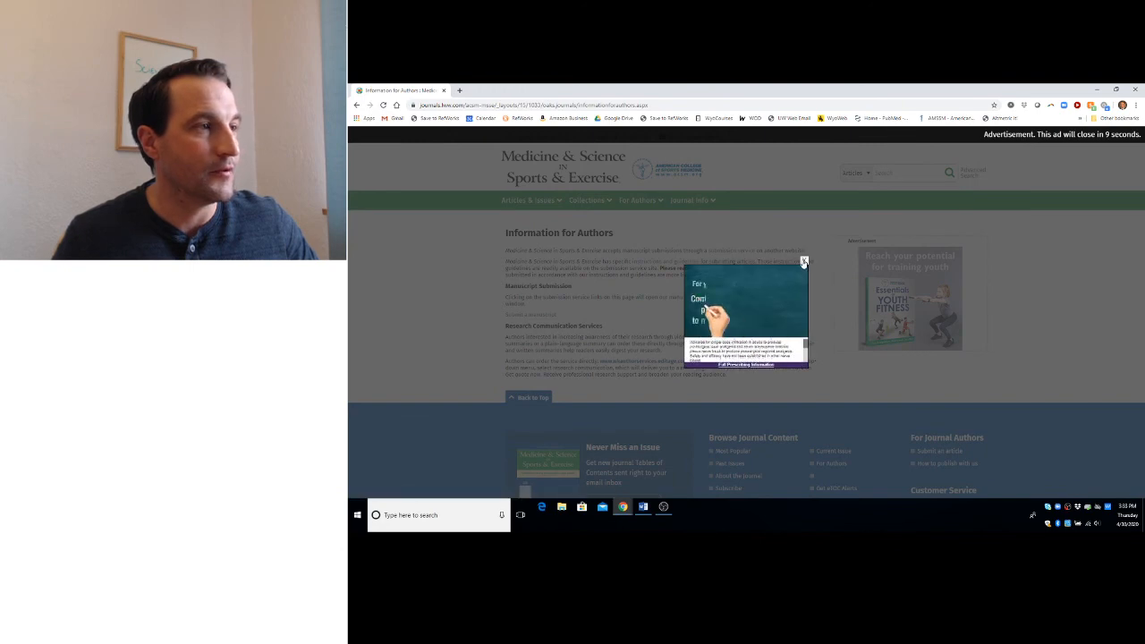
{"action": "left_click", "coordinate": [805, 260]}
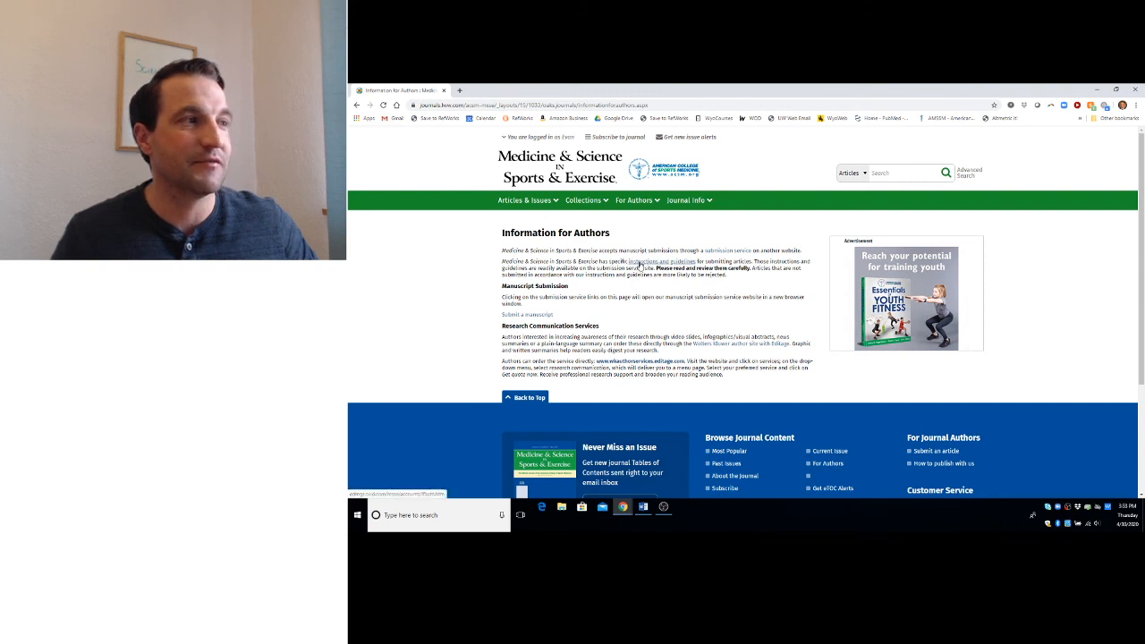
{"action": "left_click", "coordinate": [641, 264]}
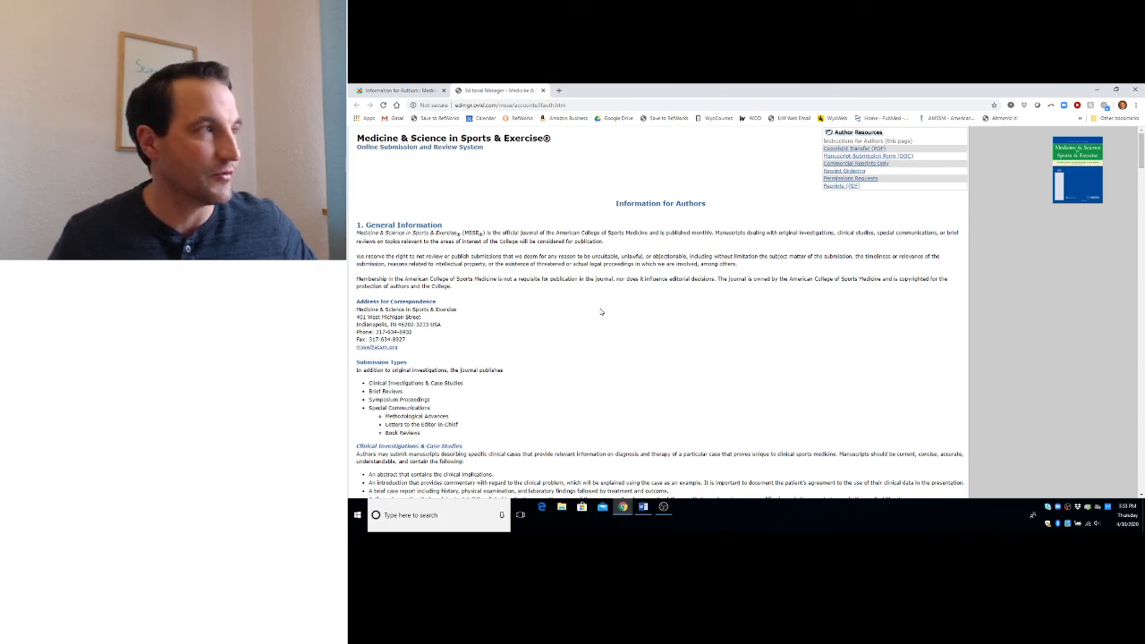
- Read through the Information for Authors page down to the References requirements and examine the prescribed reference list format
{"action": "scroll", "coordinate": [595, 309], "scroll_direction": "down", "scroll_amount": 5}
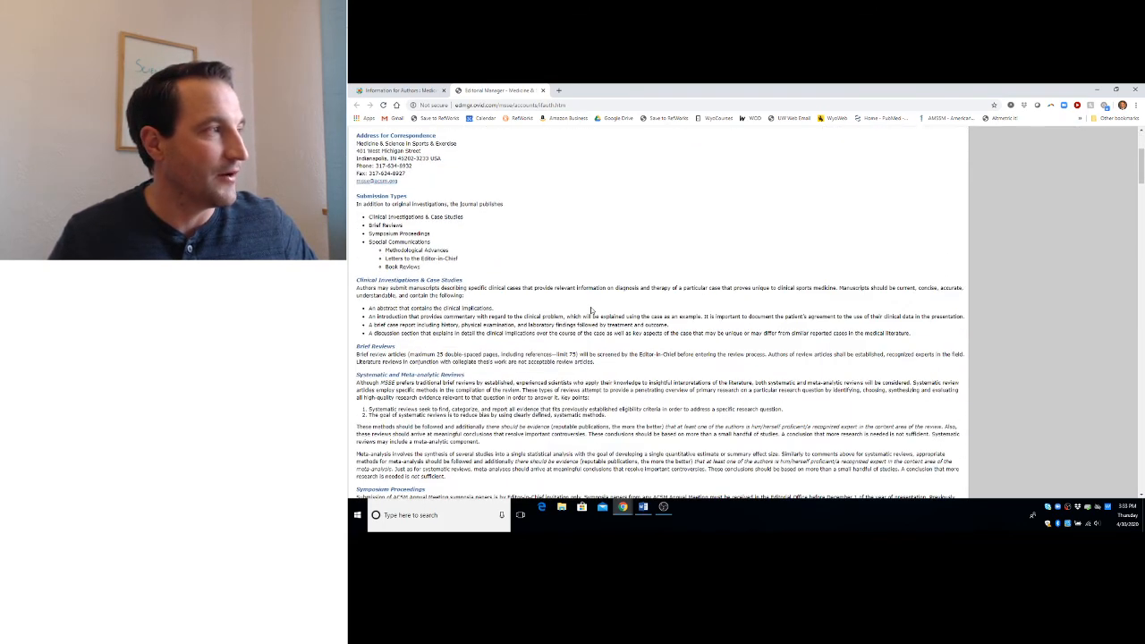
{"action": "scroll", "coordinate": [590, 309], "scroll_direction": "down", "scroll_amount": 6}
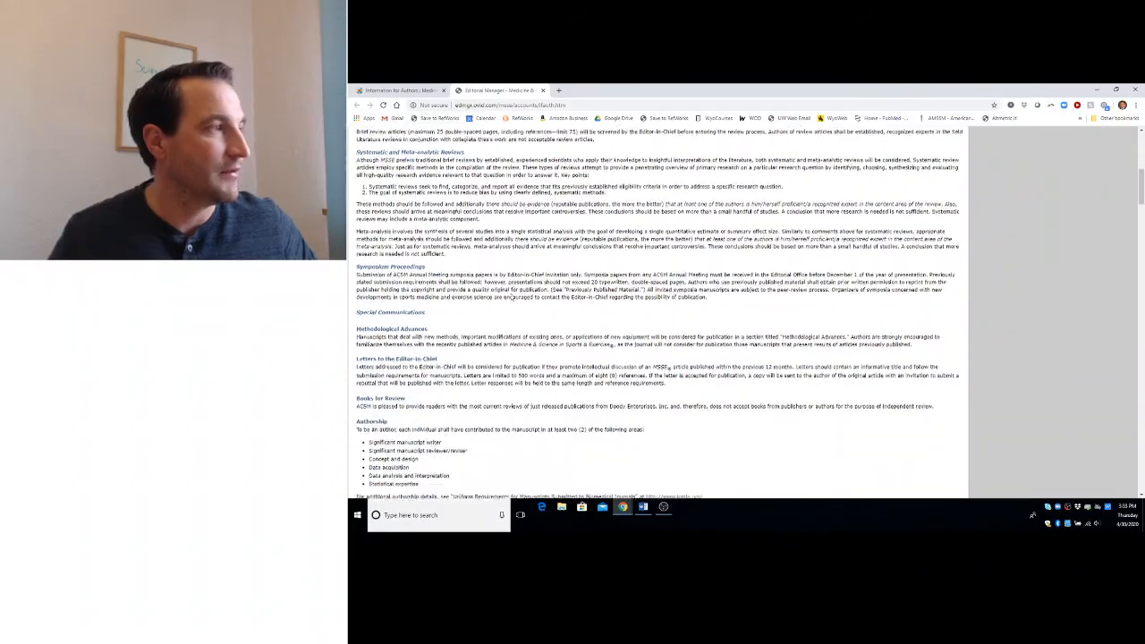
{"action": "scroll", "coordinate": [511, 297], "scroll_direction": "down", "scroll_amount": 9}
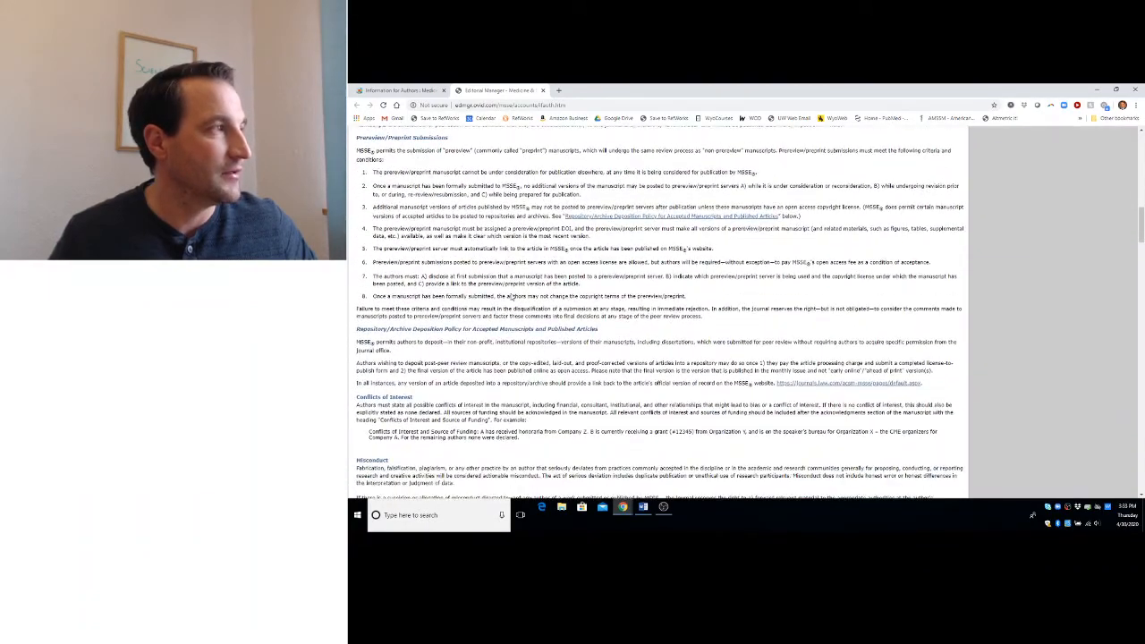
{"action": "scroll", "coordinate": [511, 297], "scroll_direction": "down", "scroll_amount": 15}
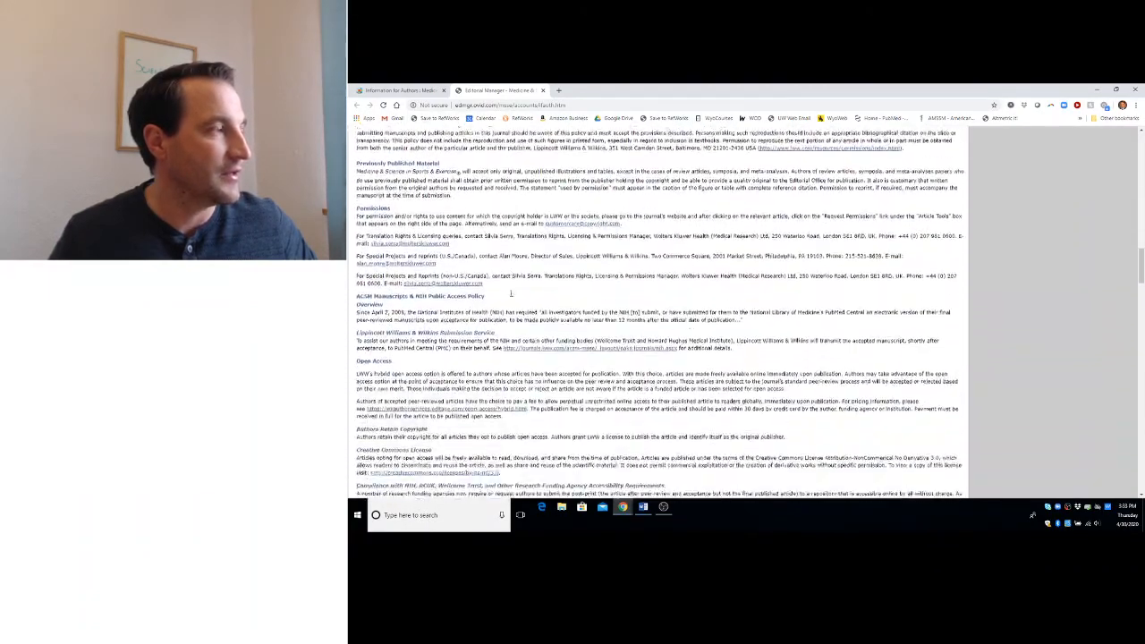
{"action": "scroll", "coordinate": [511, 295], "scroll_direction": "down", "scroll_amount": 3}
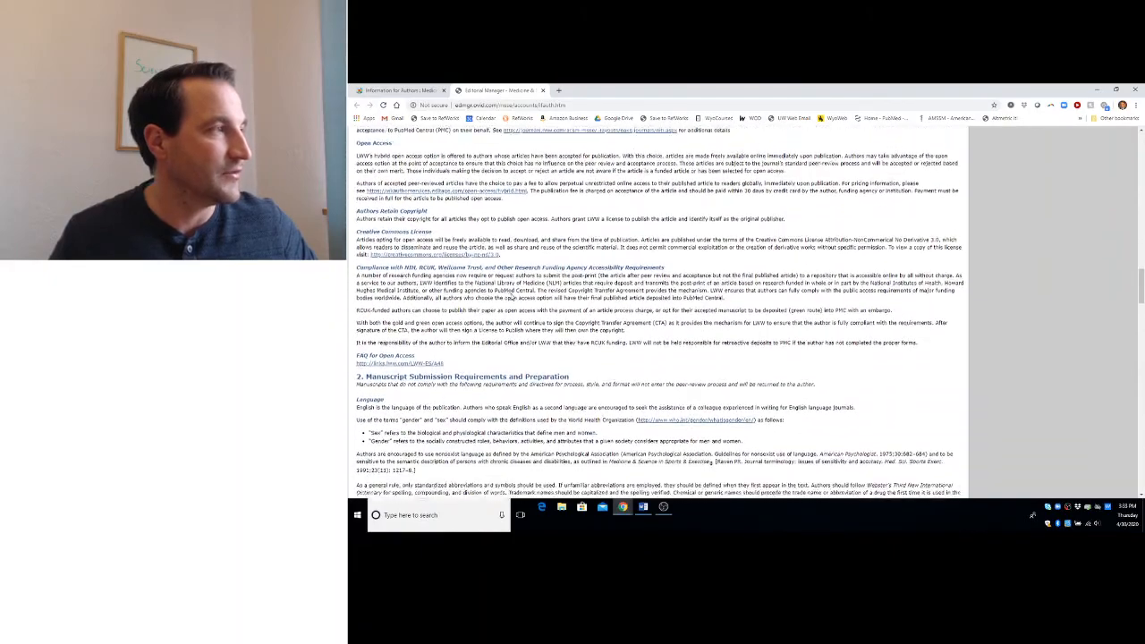
{"action": "scroll", "coordinate": [512, 294], "scroll_direction": "down", "scroll_amount": 2}
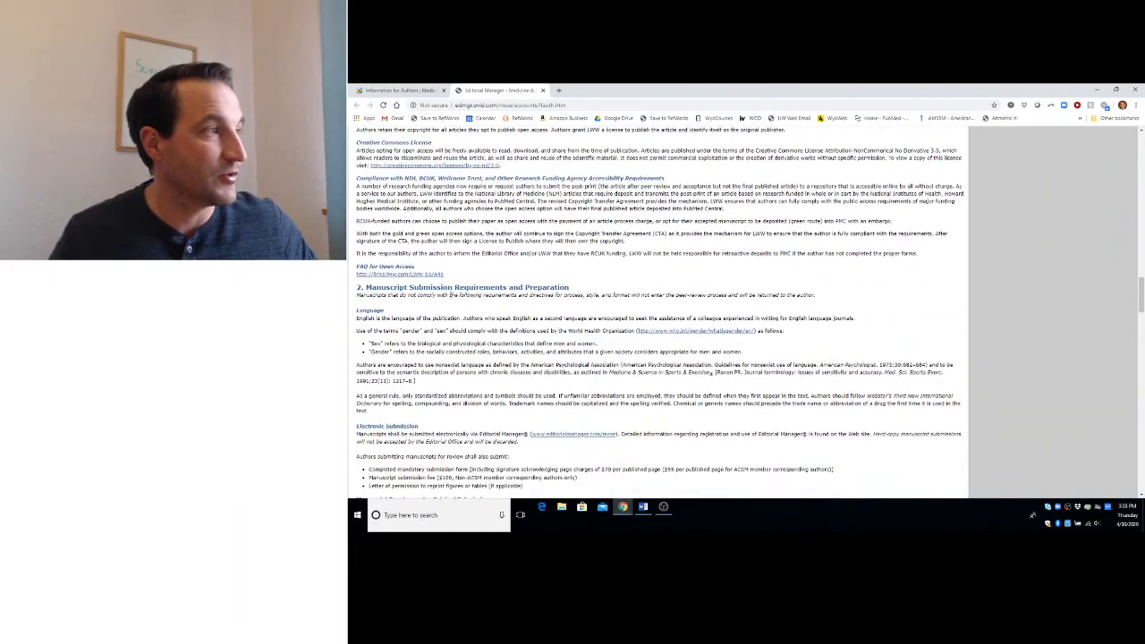
{"action": "scroll", "coordinate": [484, 421], "scroll_direction": "down", "scroll_amount": 2}
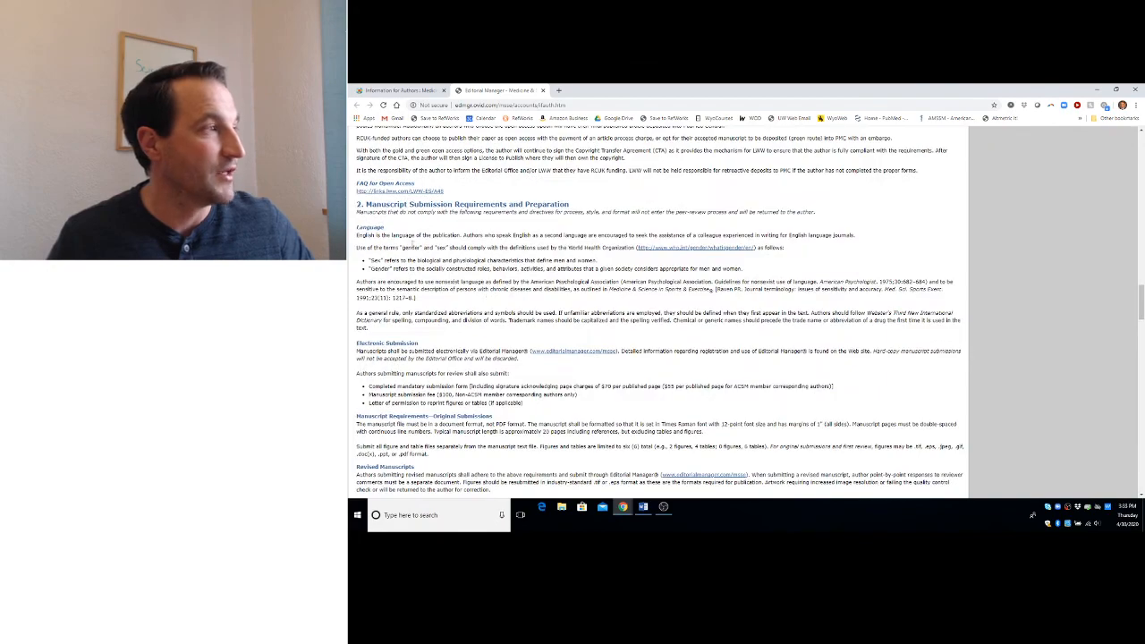
{"action": "scroll", "coordinate": [421, 349], "scroll_direction": "down", "scroll_amount": 2}
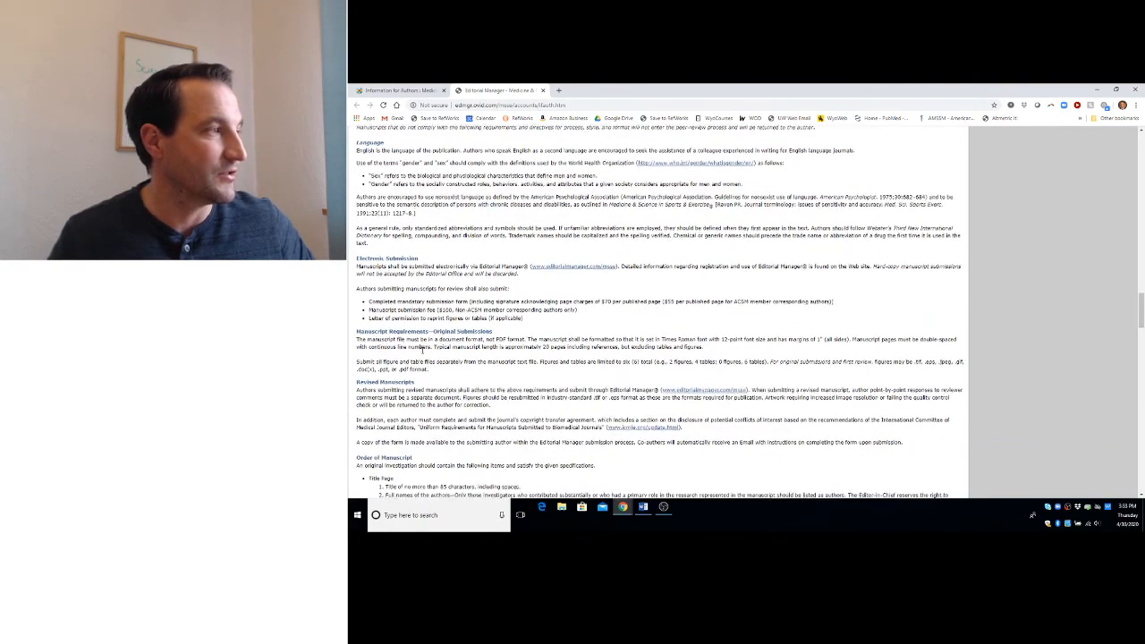
{"action": "scroll", "coordinate": [422, 350], "scroll_direction": "down", "scroll_amount": 8}
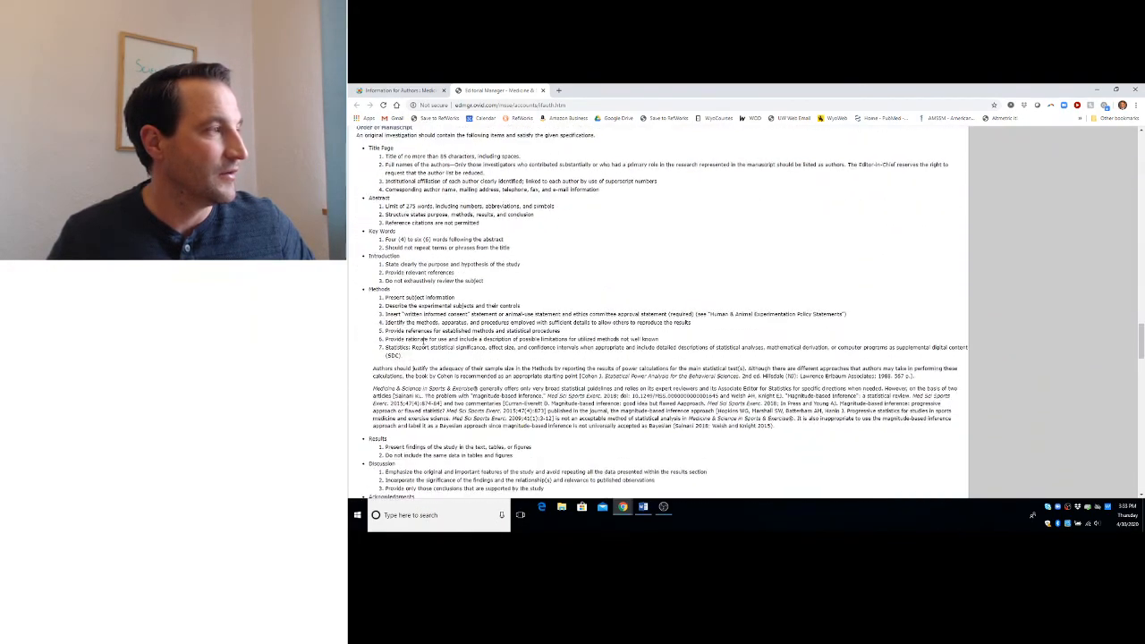
{"action": "scroll", "coordinate": [420, 342], "scroll_direction": "down", "scroll_amount": 8}
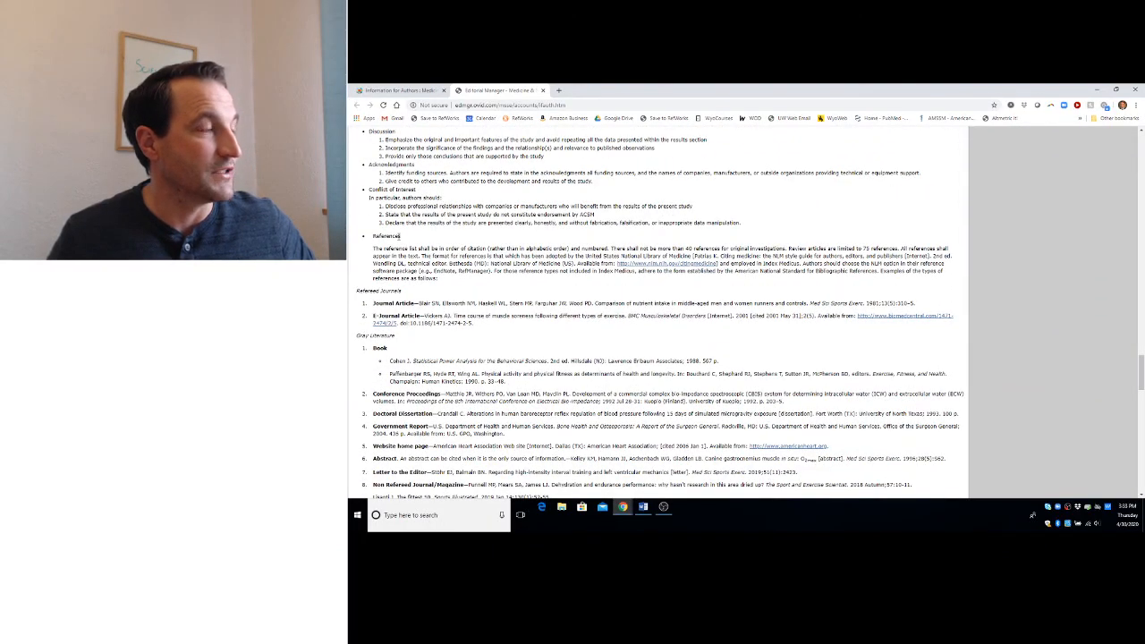
{"action": "left_click_drag", "start_coordinate": [383, 249], "coordinate": [599, 258]}
{"action": "left_click", "coordinate": [600, 284]}
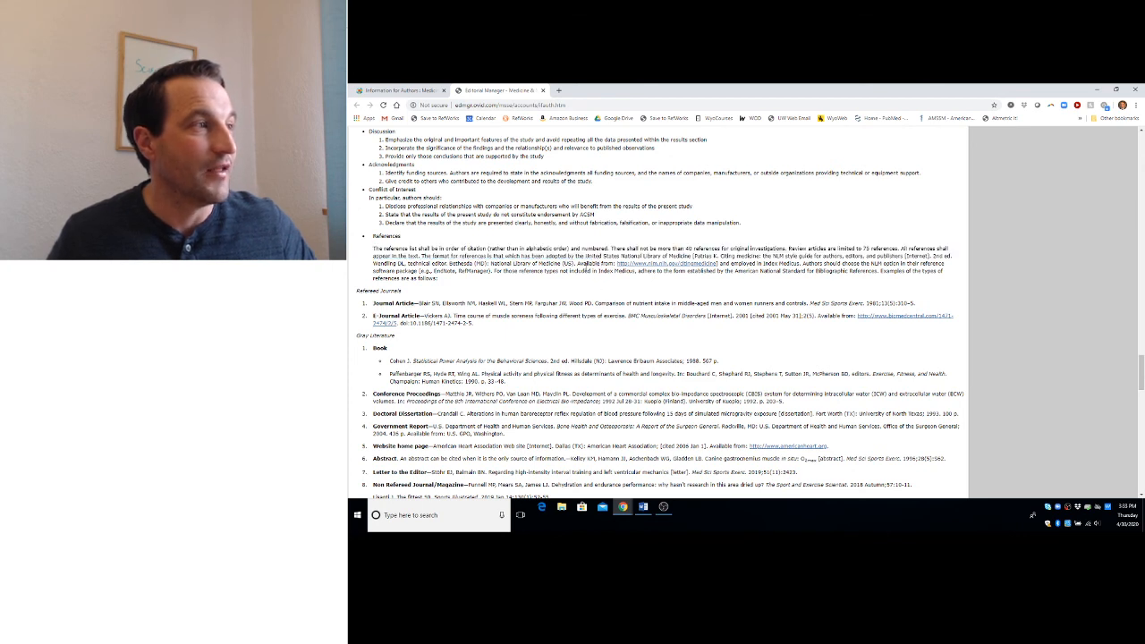